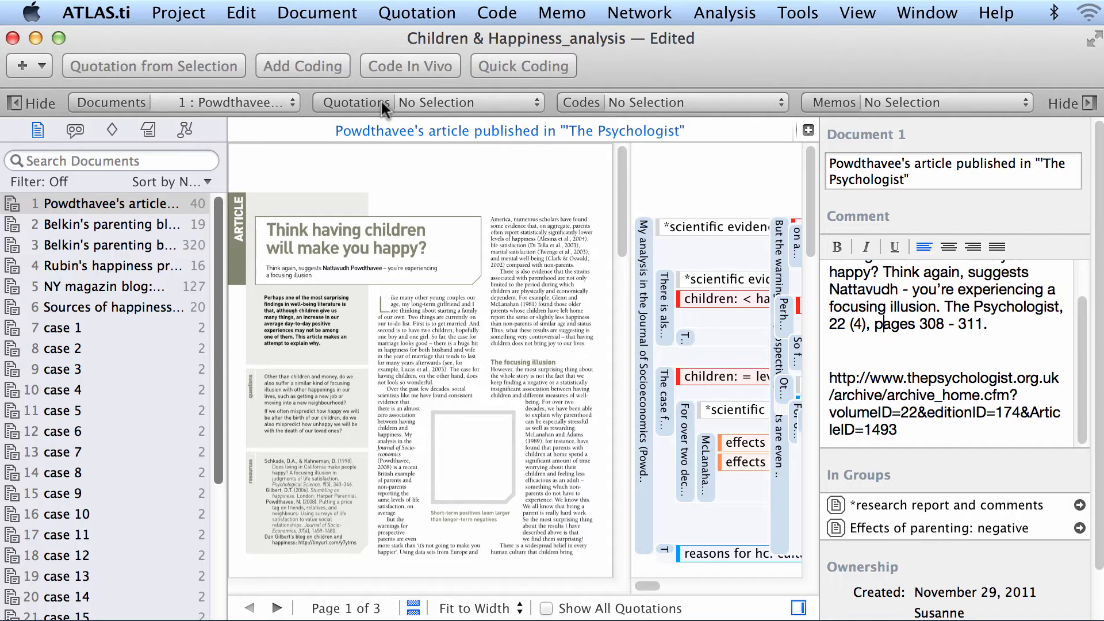
- Open the Quotation Manager, move its window to the screen's left edge and widen it to show the Document column
{"action": "left_click", "coordinate": [420, 12]}
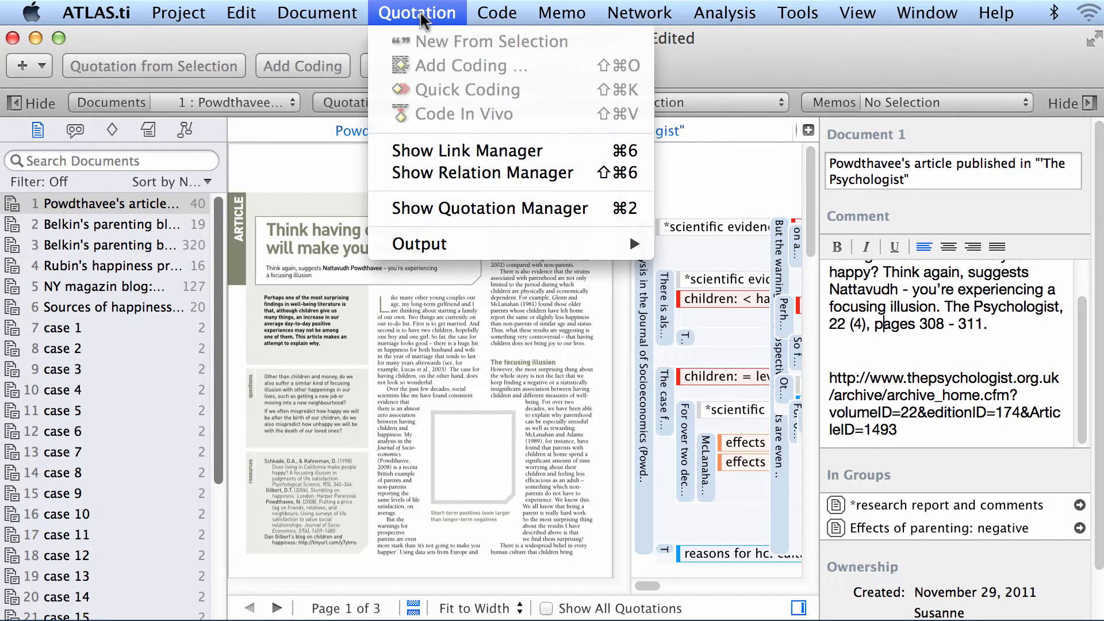
{"action": "left_click", "coordinate": [461, 212]}
{"action": "left_click", "coordinate": [357, 103]}
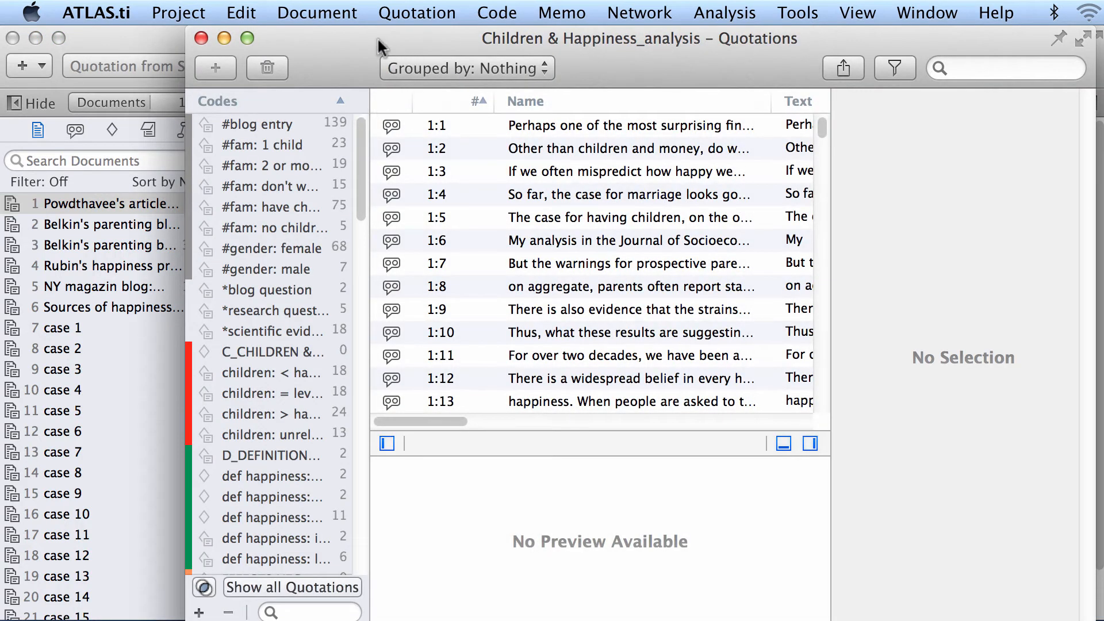
{"action": "left_click_drag", "start_coordinate": [382, 41], "coordinate": [194, 18]}
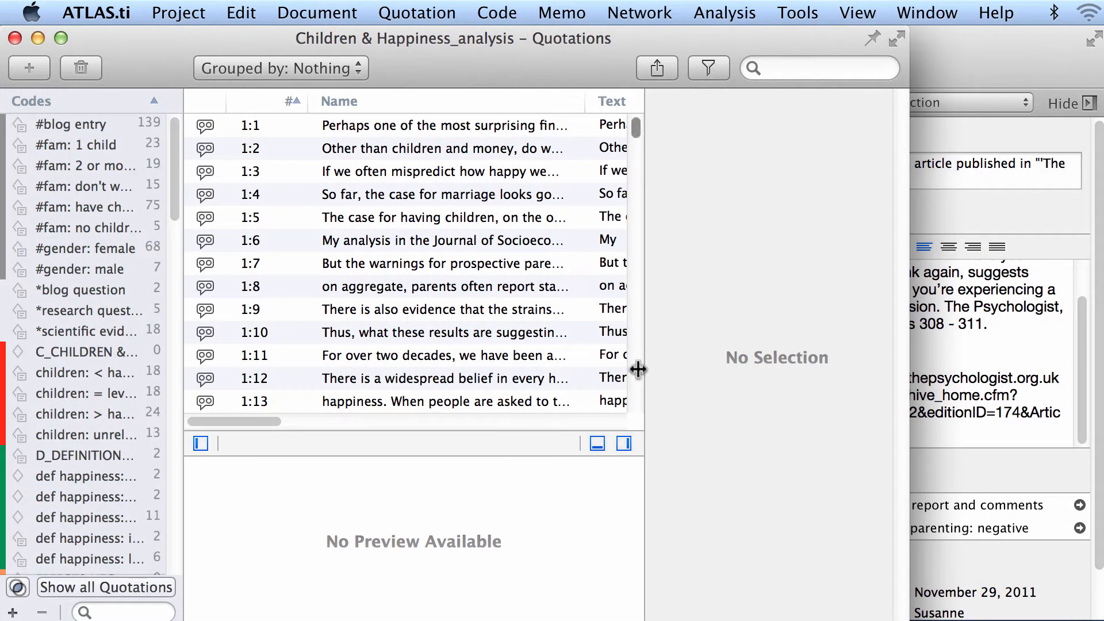
{"action": "left_click_drag", "start_coordinate": [984, 577], "coordinate": [1101, 578]}
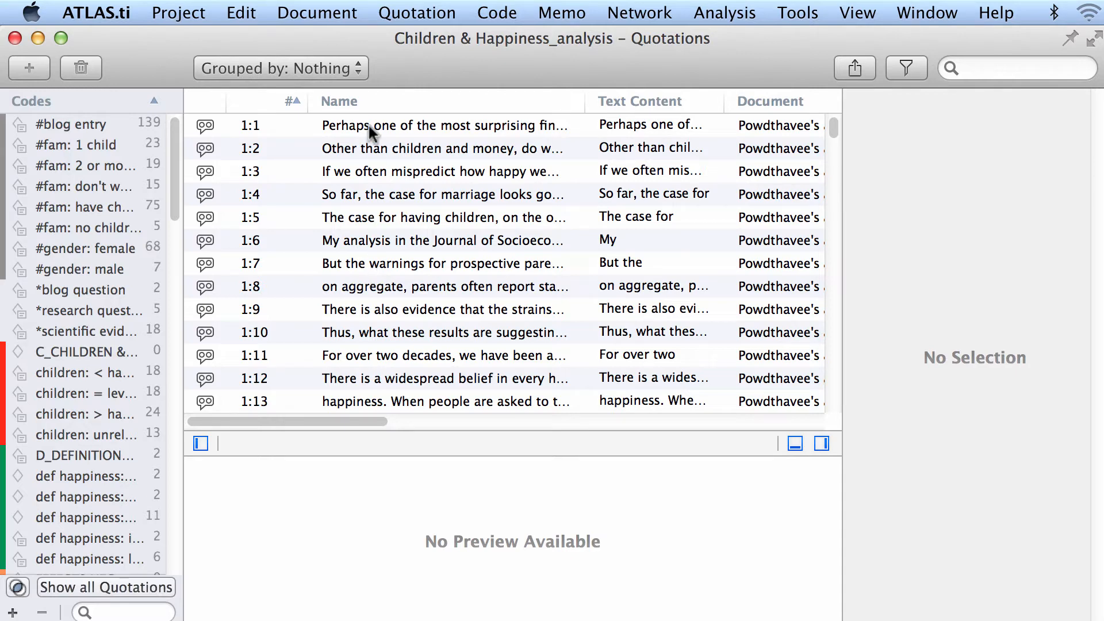
- Group the quotations by Documents and preview quotation 28:2 under case 22
{"action": "left_click", "coordinate": [357, 70]}
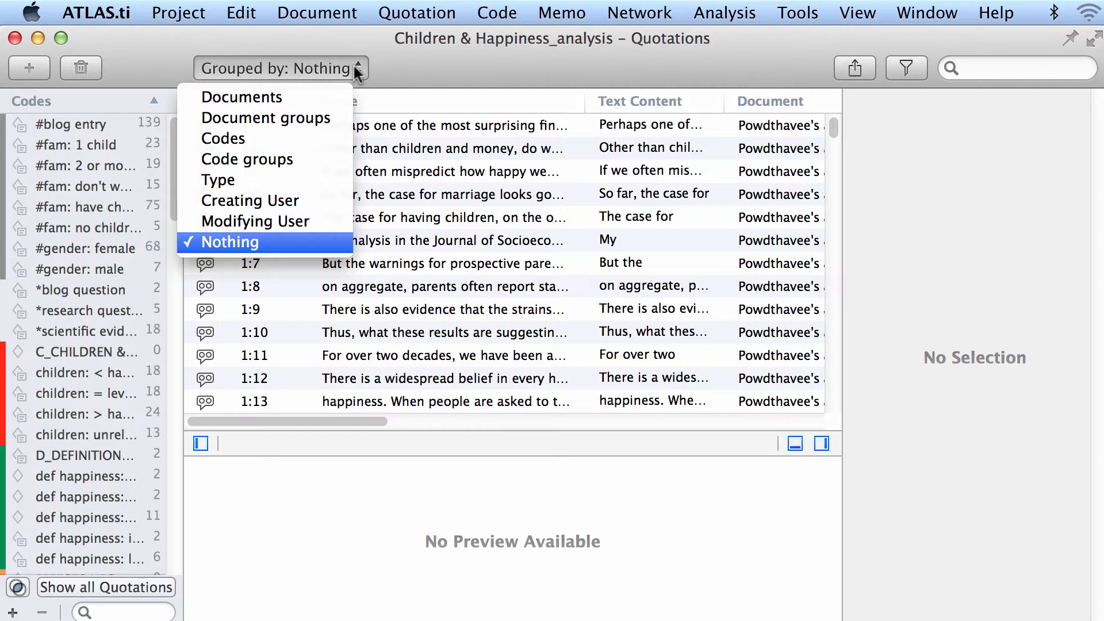
{"action": "left_click", "coordinate": [305, 98]}
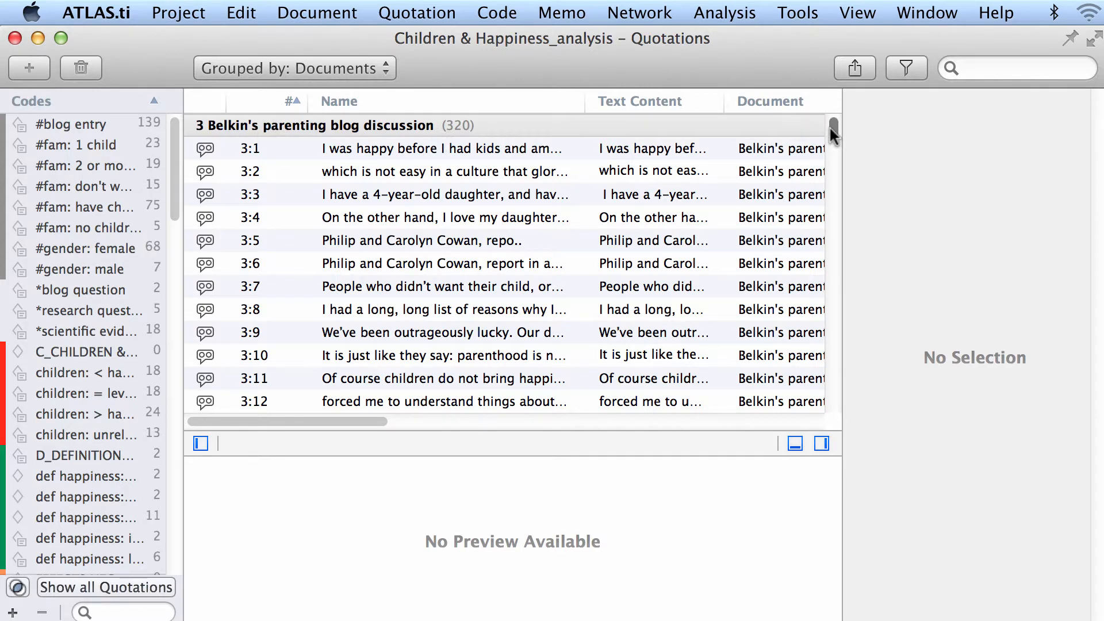
{"action": "left_click_drag", "start_coordinate": [829, 126], "coordinate": [833, 308]}
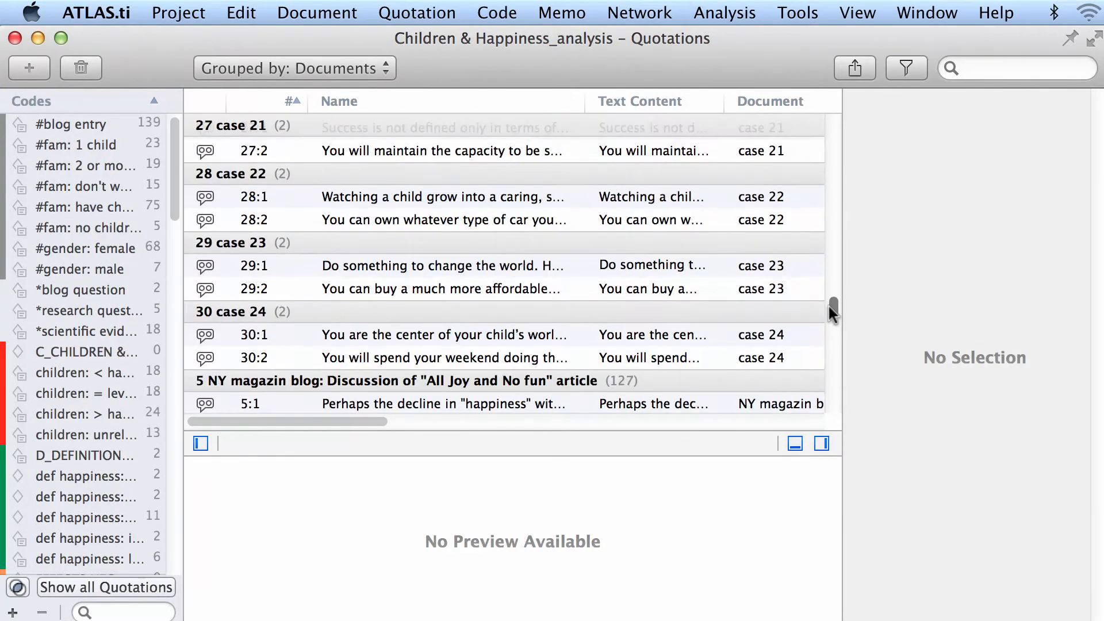
{"action": "left_click", "coordinate": [276, 196]}
{"action": "left_click", "coordinate": [274, 226]}
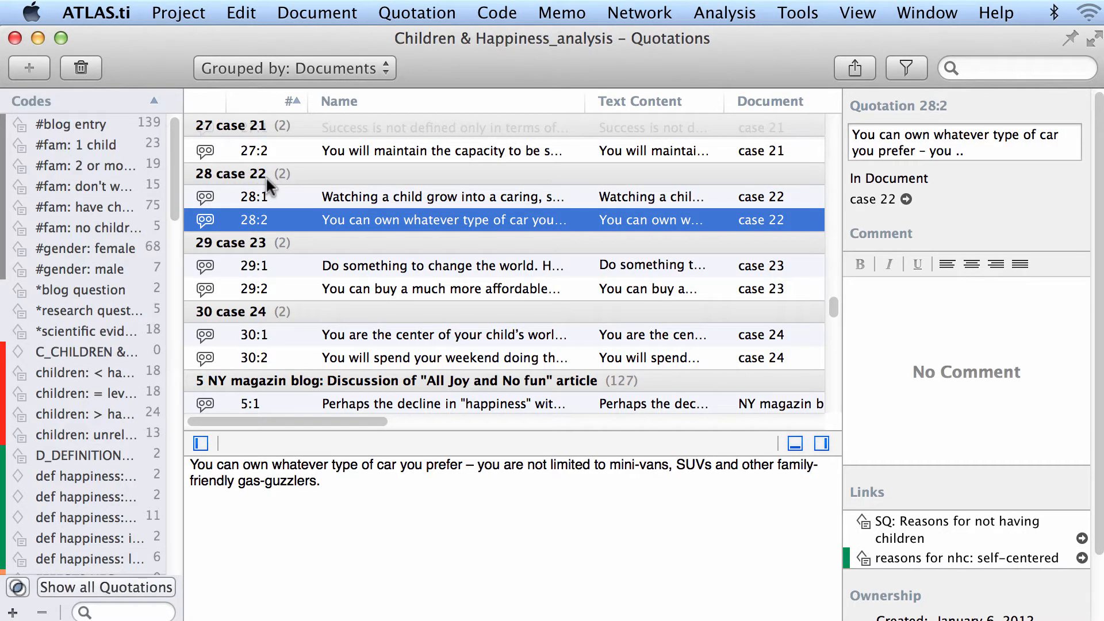
- Group the quotations by Document groups and view the first group in the list
{"action": "left_click", "coordinate": [359, 69]}
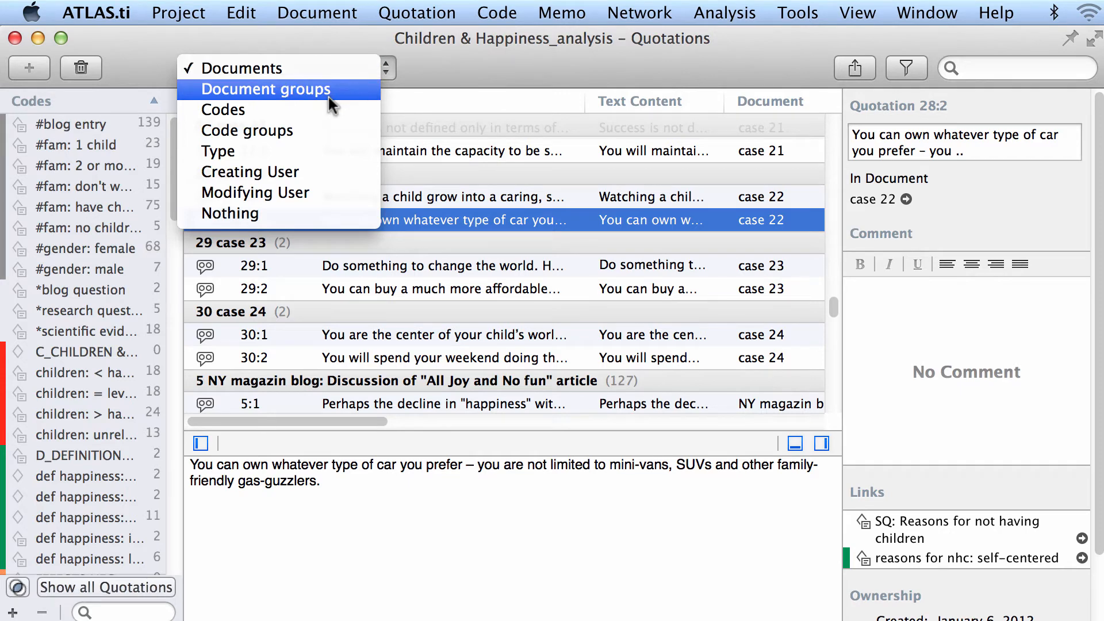
{"action": "left_click", "coordinate": [330, 104]}
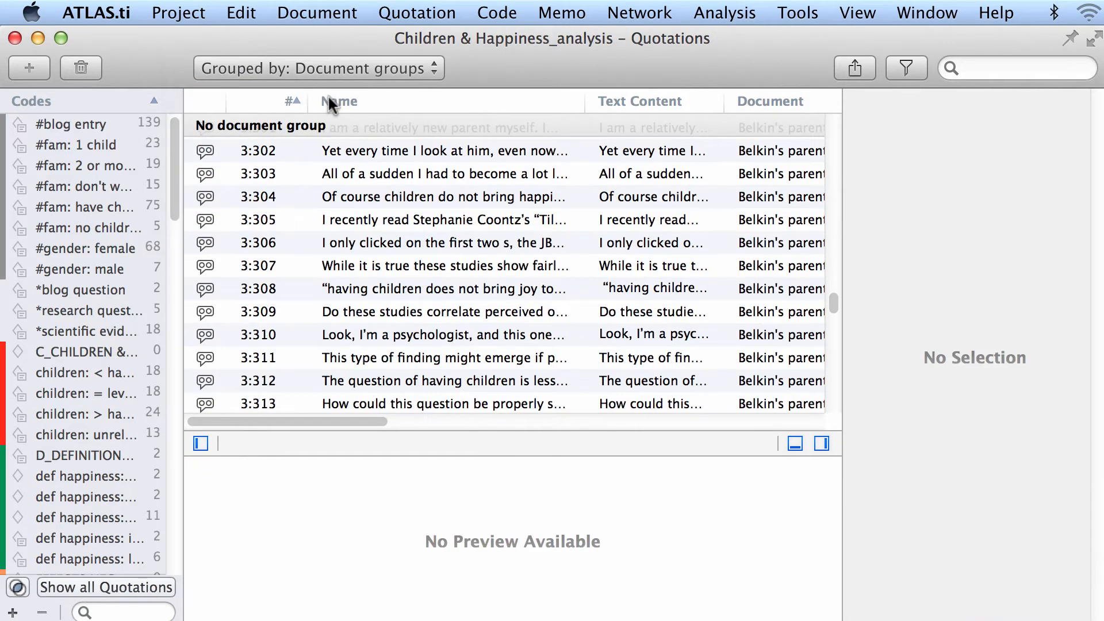
{"action": "scroll", "coordinate": [833, 275], "scroll_direction": "up", "scroll_amount": 10}
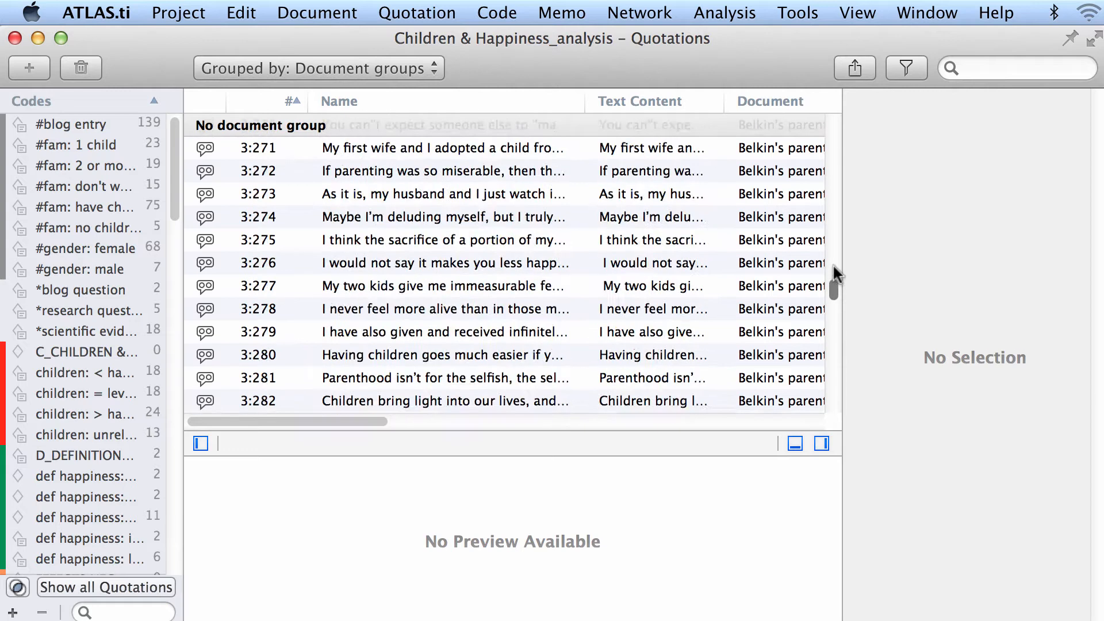
{"action": "left_click_drag", "start_coordinate": [834, 275], "coordinate": [822, 95]}
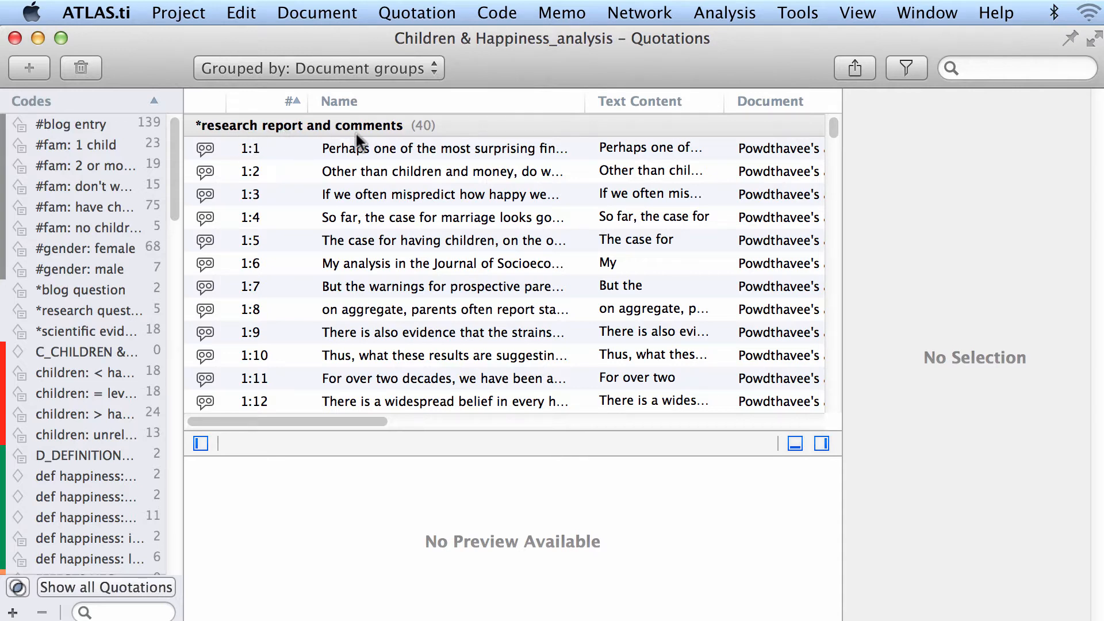
- Group the quotations by Codes and preview quotation 28:1 and the uncoded-group quotation 1:1
{"action": "left_click", "coordinate": [420, 69]}
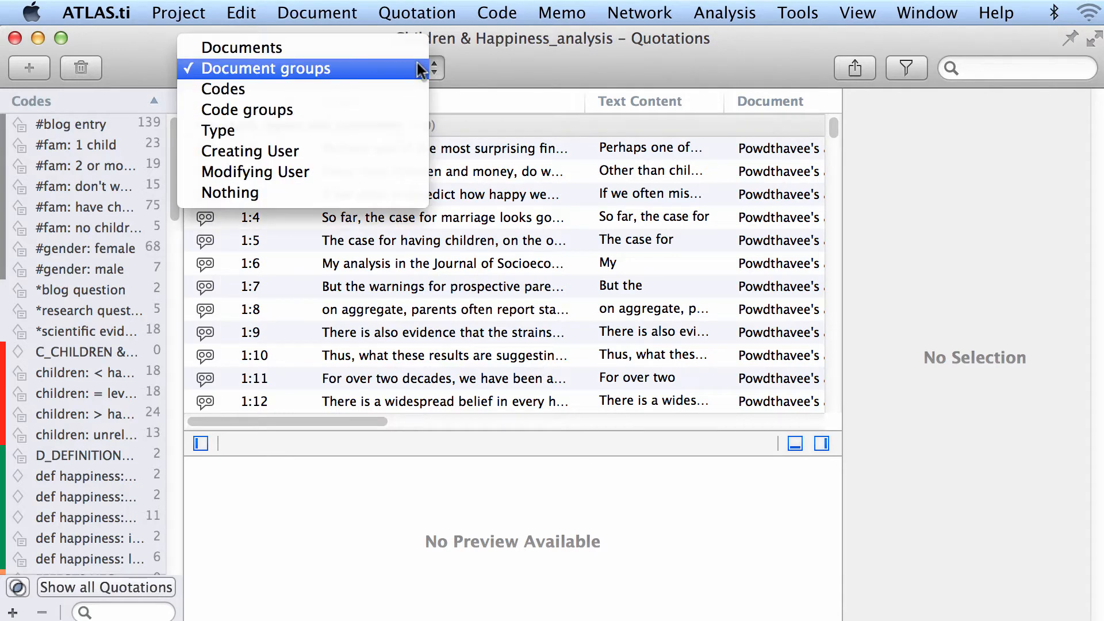
{"action": "left_click", "coordinate": [374, 90]}
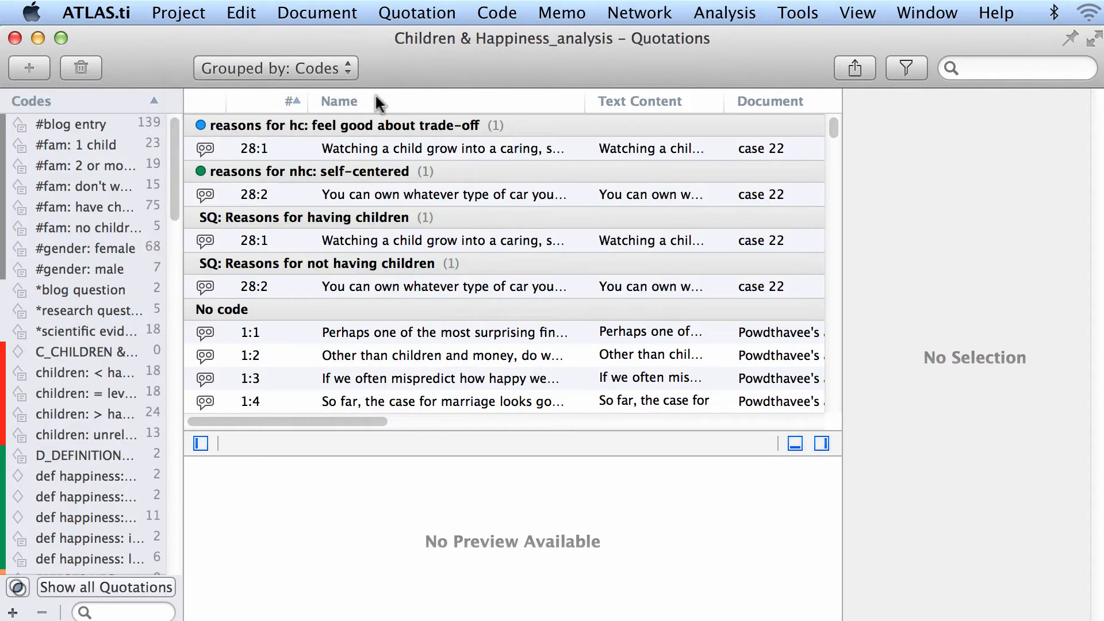
{"action": "left_click", "coordinate": [331, 148]}
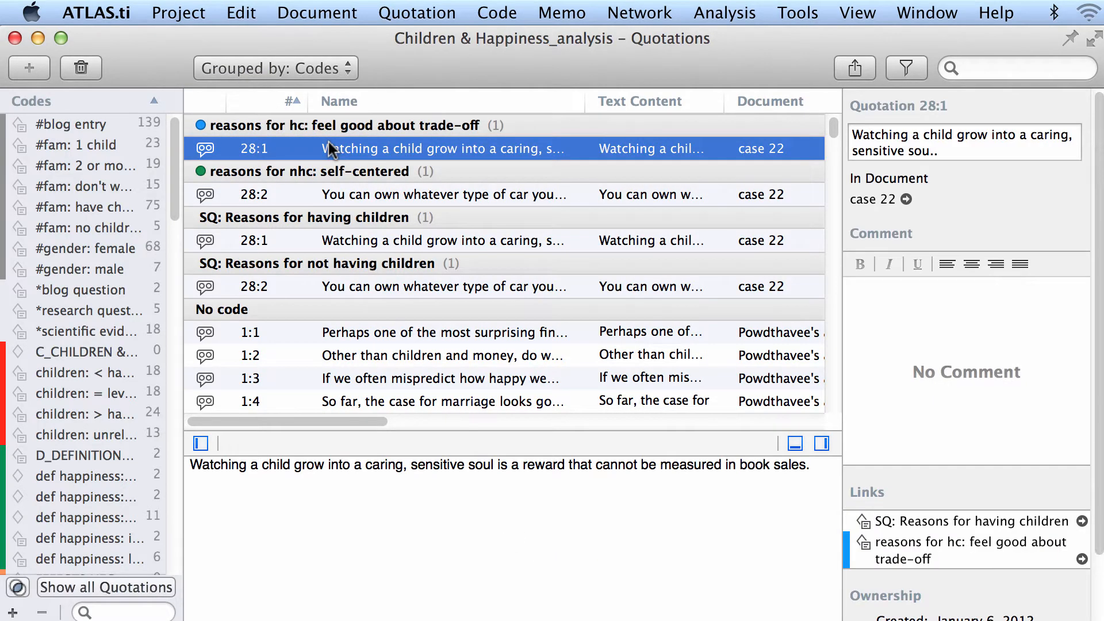
{"action": "left_click", "coordinate": [294, 126]}
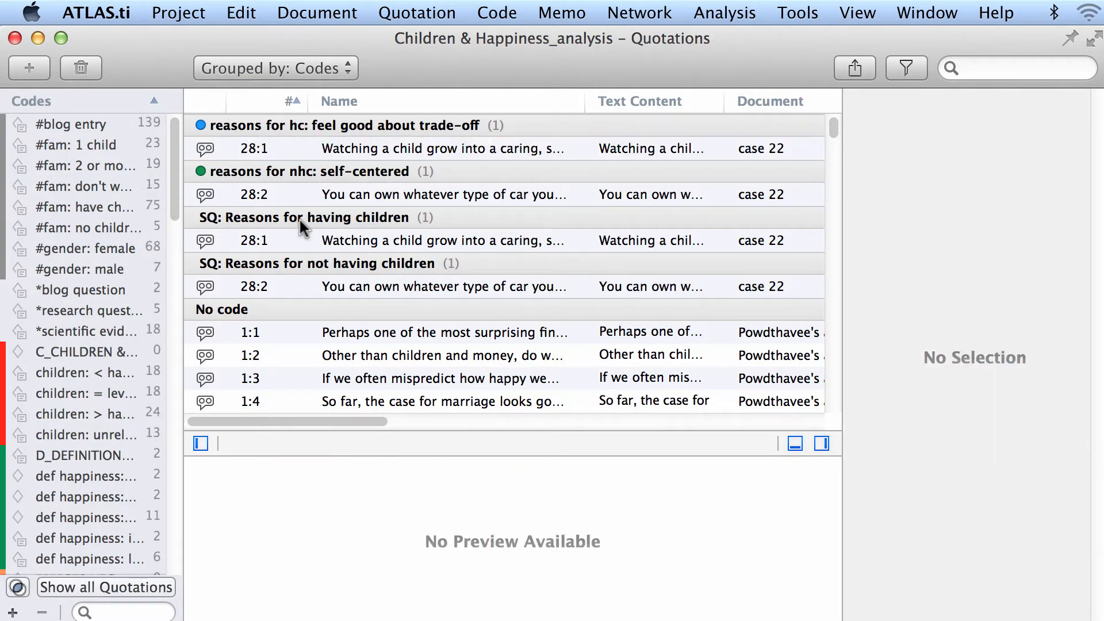
{"action": "left_click", "coordinate": [319, 341]}
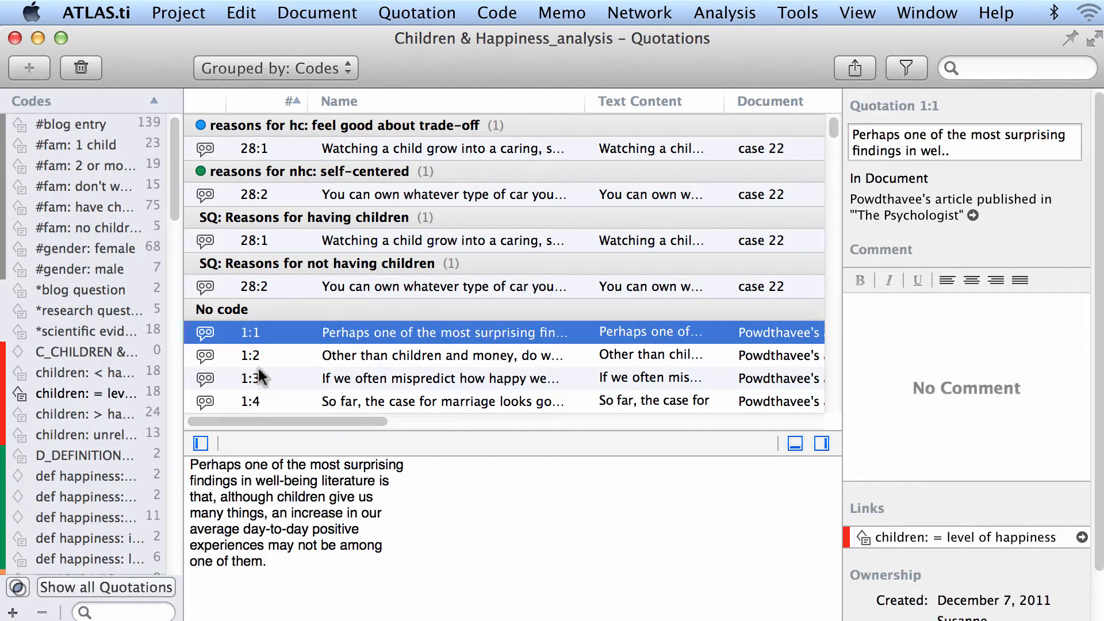
- Group the quotations by Code groups and browse from the attribute codes to the reasons for having children group
{"action": "left_click", "coordinate": [280, 286]}
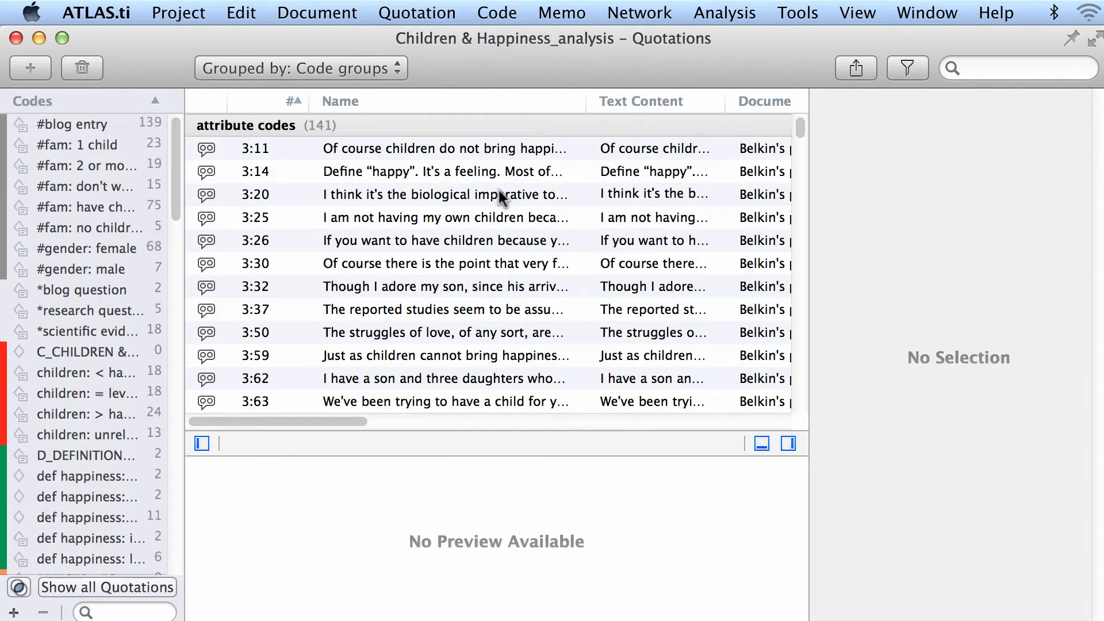
{"action": "left_click", "coordinate": [398, 67]}
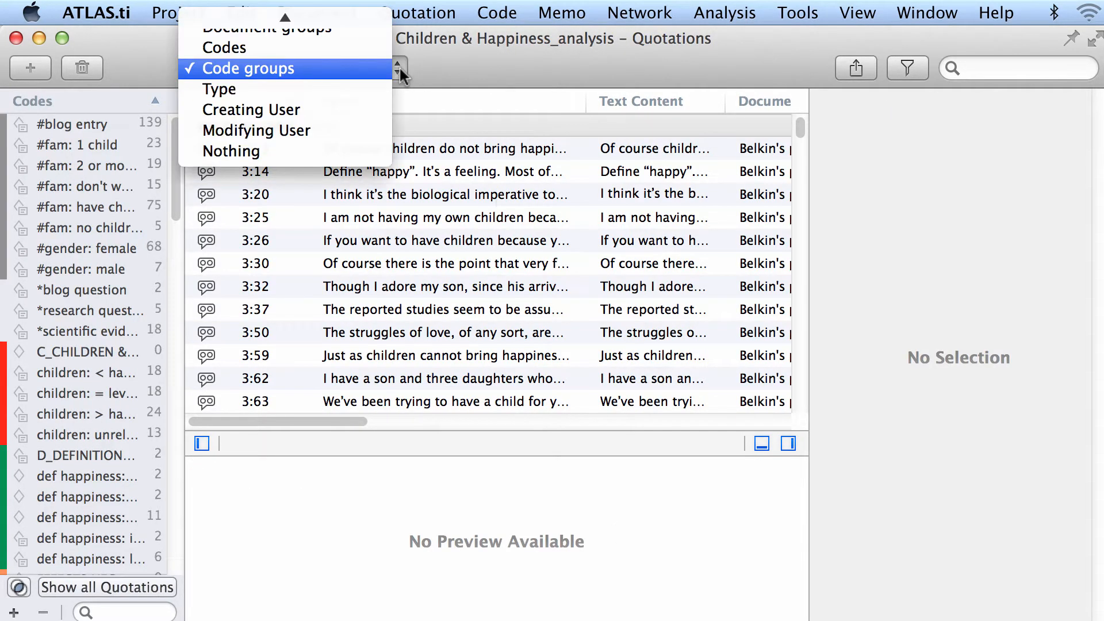
{"action": "left_click", "coordinate": [371, 68]}
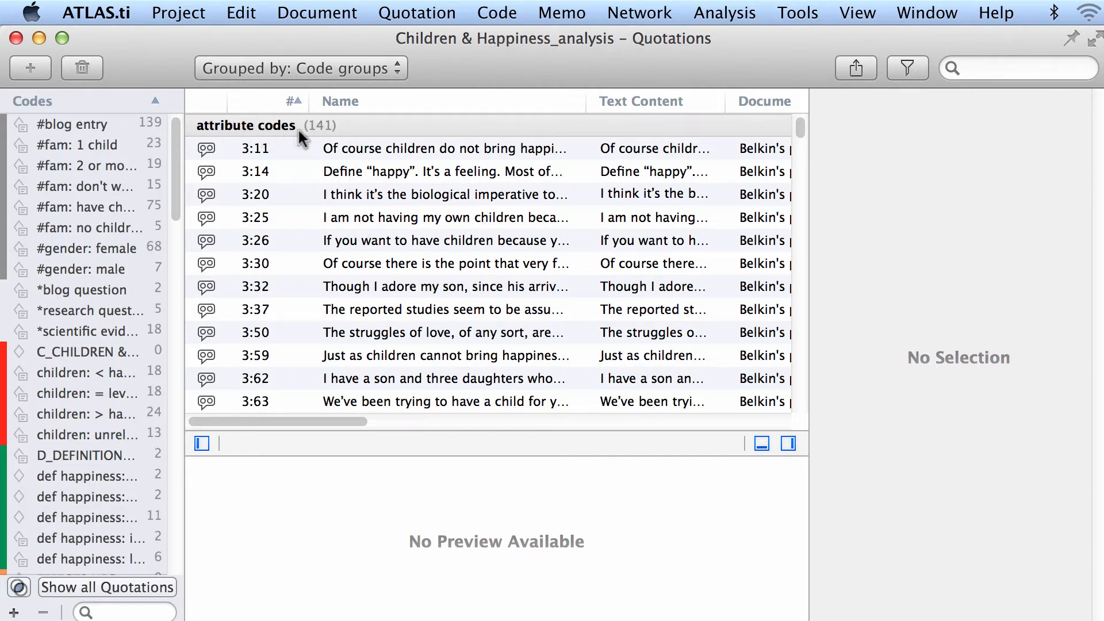
{"action": "left_click_drag", "start_coordinate": [798, 125], "coordinate": [799, 194]}
{"action": "scroll", "coordinate": [790, 232], "scroll_direction": "down", "scroll_amount": 10}
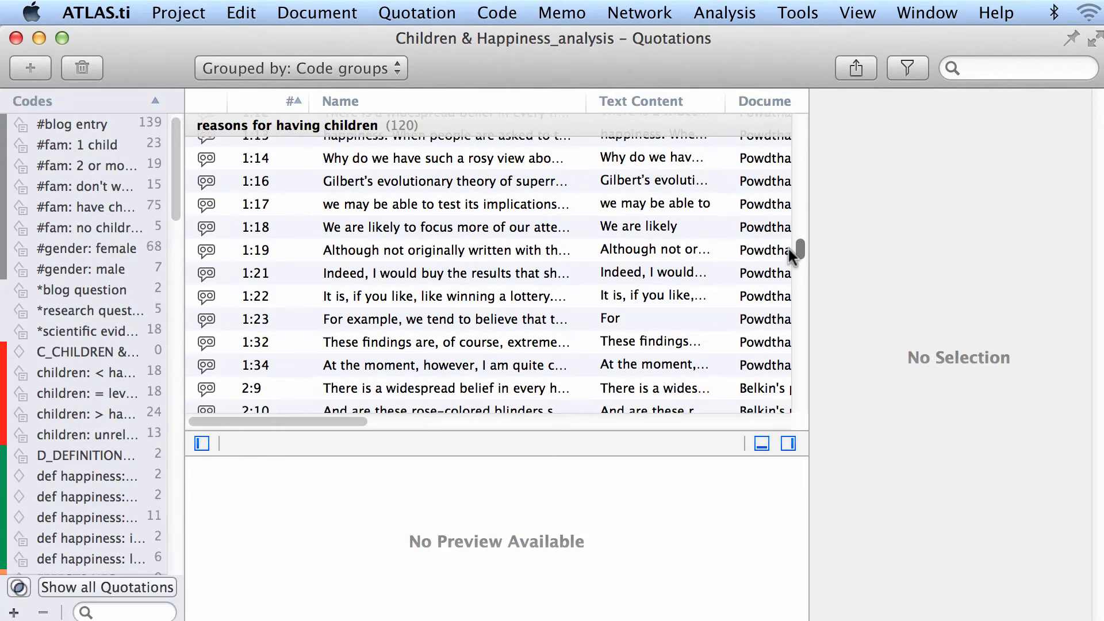
- Group the quotations by Type and view the PDF group at the start of the list
{"action": "left_click", "coordinate": [400, 73]}
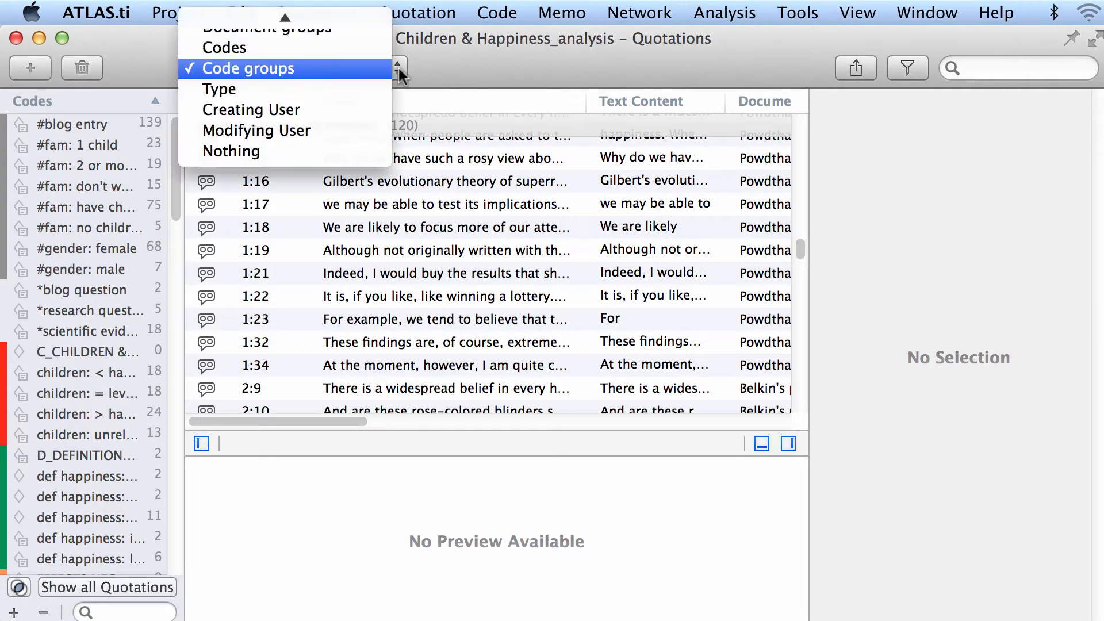
{"action": "left_click", "coordinate": [354, 89]}
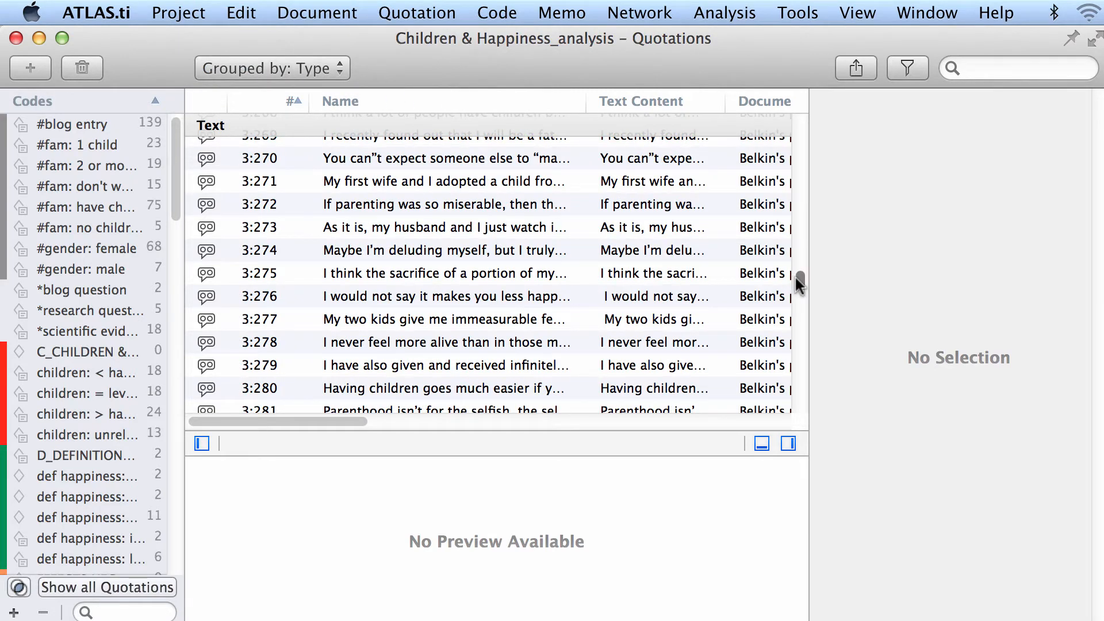
{"action": "left_click_drag", "start_coordinate": [796, 278], "coordinate": [793, 116]}
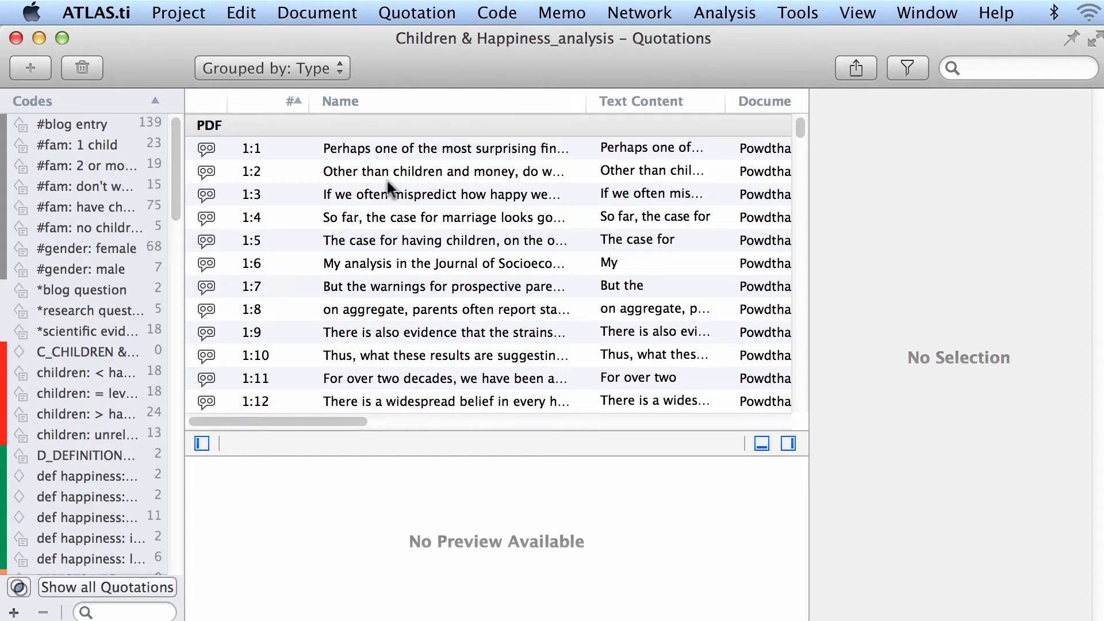
- Remove the Type grouping from the quotation list, then group it by Documents again
{"action": "left_click", "coordinate": [334, 63]}
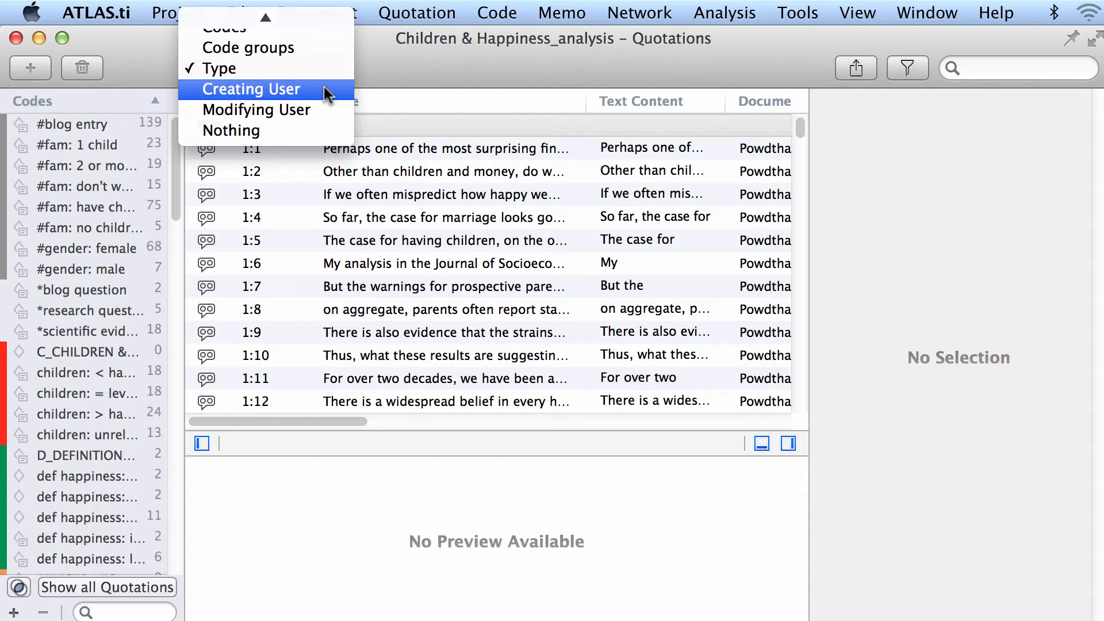
{"action": "left_click", "coordinate": [319, 128]}
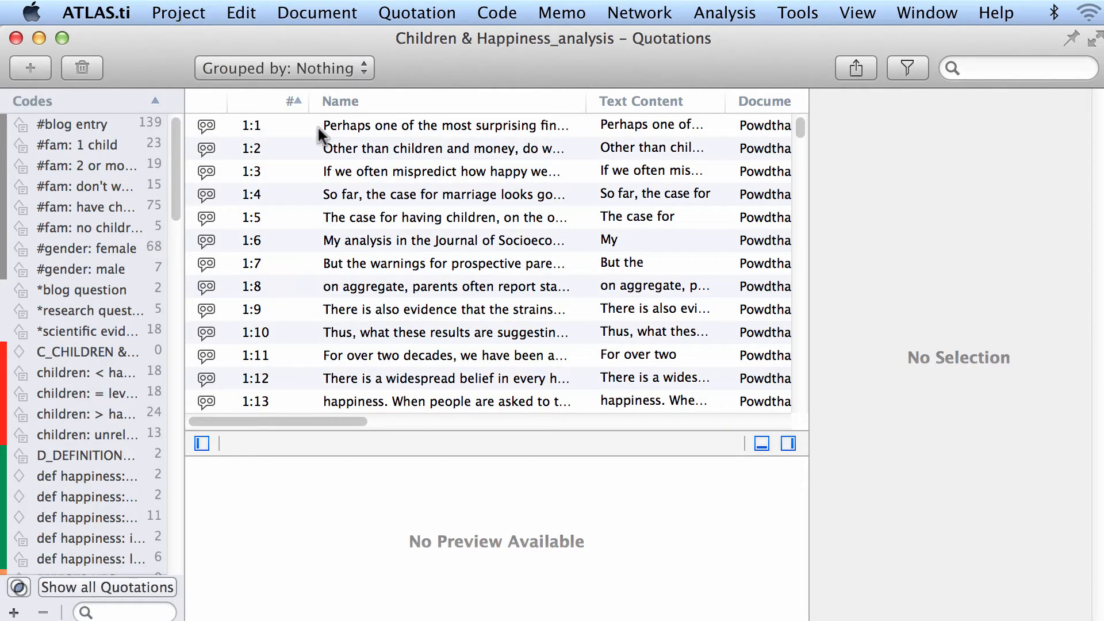
{"action": "left_click", "coordinate": [356, 73]}
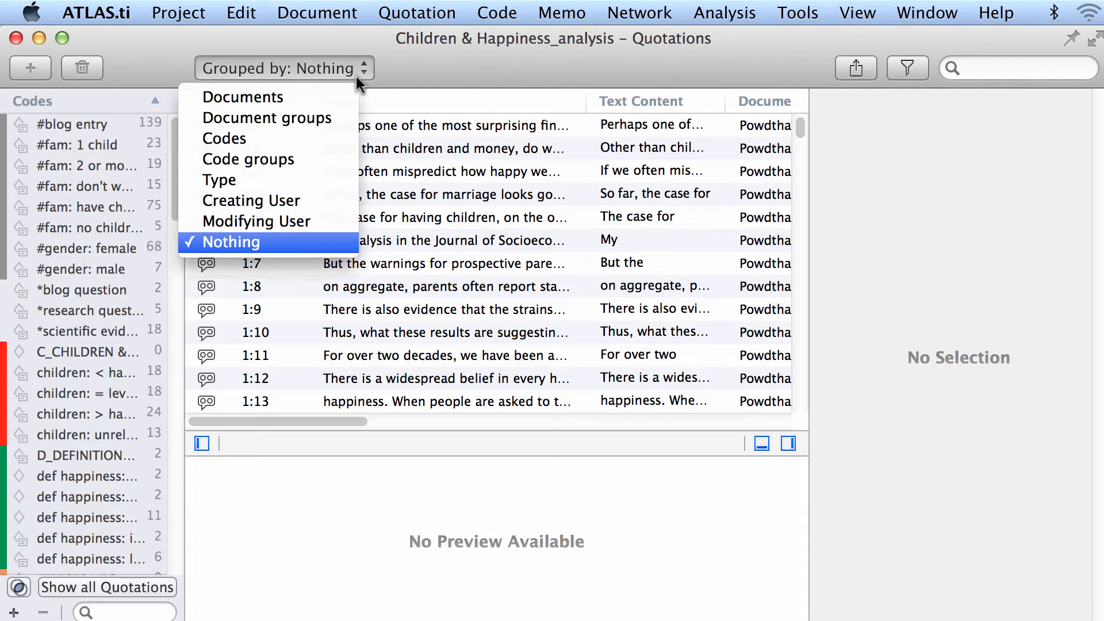
{"action": "left_click", "coordinate": [322, 105]}
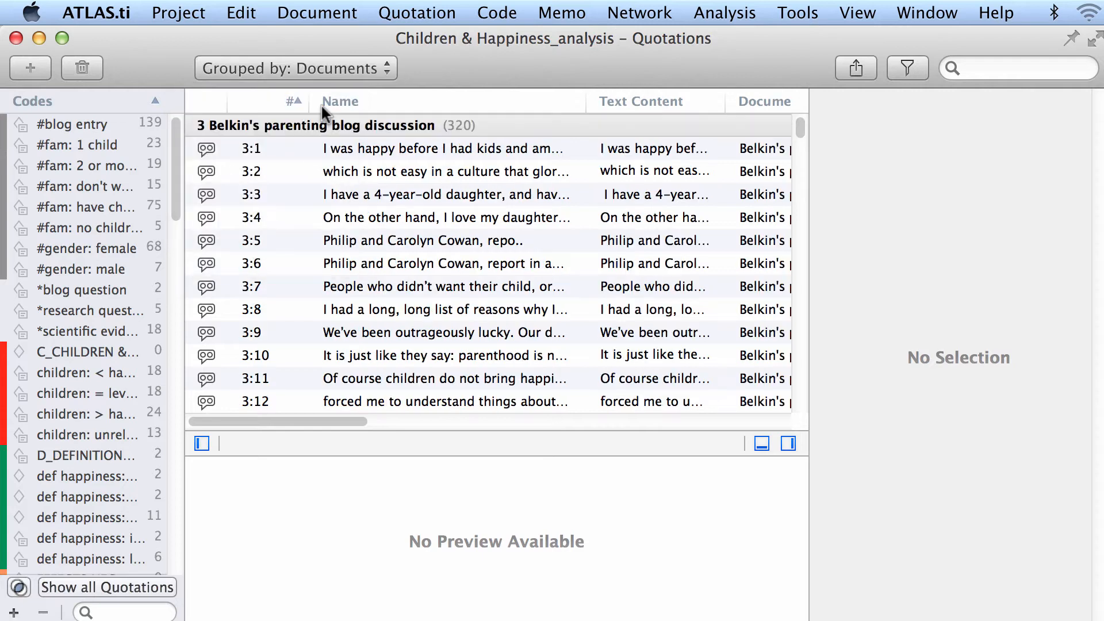
{"action": "left_click", "coordinate": [336, 70]}
{"action": "left_click", "coordinate": [332, 76]}
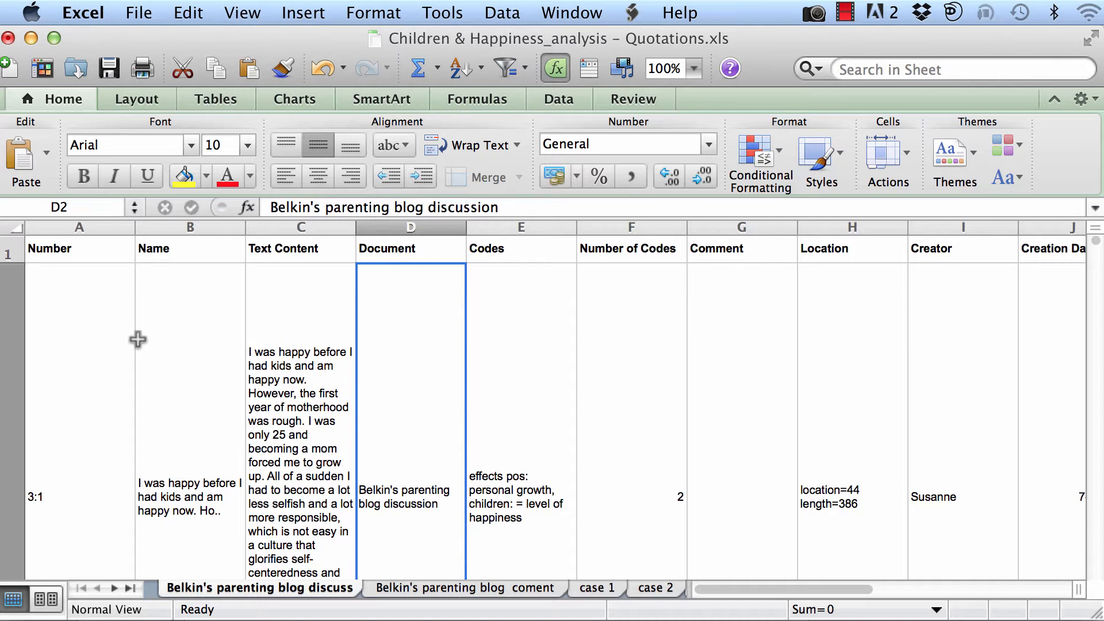
- In the exported Excel sheet, review the first quotation's number, name, text and document, widening the Text Content column
{"action": "left_click", "coordinate": [70, 415]}
{"action": "left_click", "coordinate": [170, 483]}
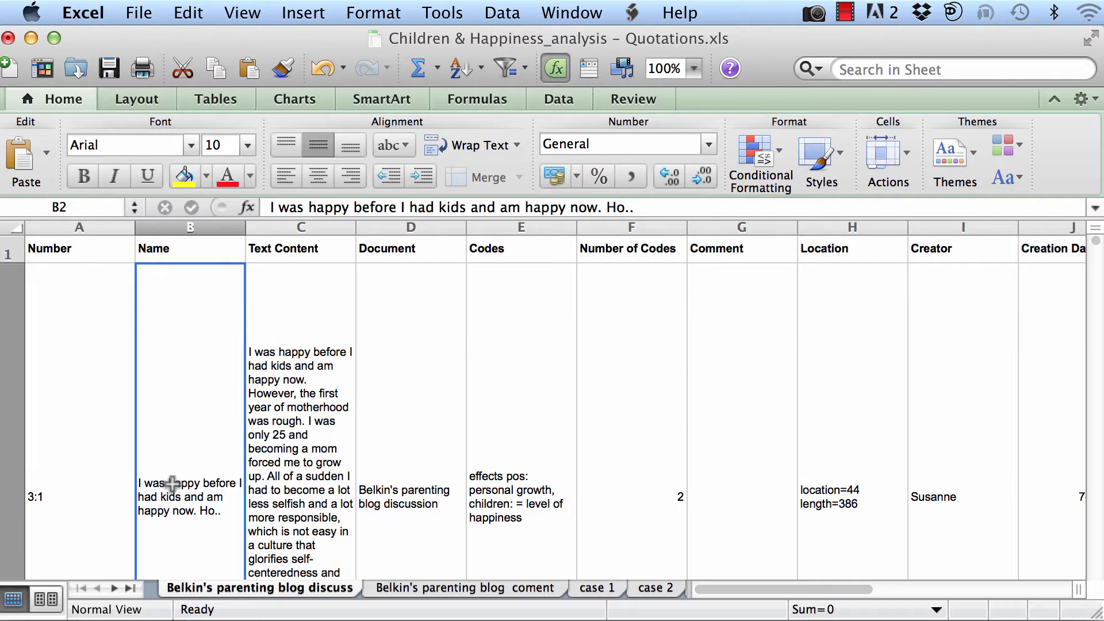
{"action": "left_click", "coordinate": [284, 459]}
{"action": "left_click_drag", "start_coordinate": [355, 230], "coordinate": [440, 462]}
{"action": "left_click", "coordinate": [441, 460]}
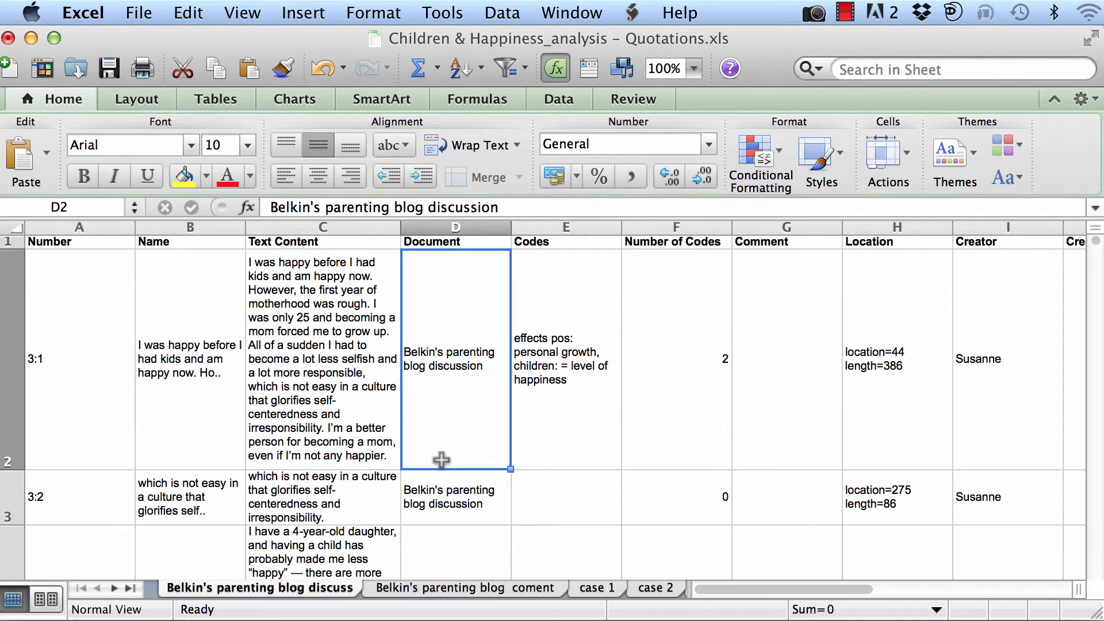
- Examine the first quotation's codes, number of codes and comment cells, and the remaining columns through Modification Date
{"action": "left_click", "coordinate": [553, 377]}
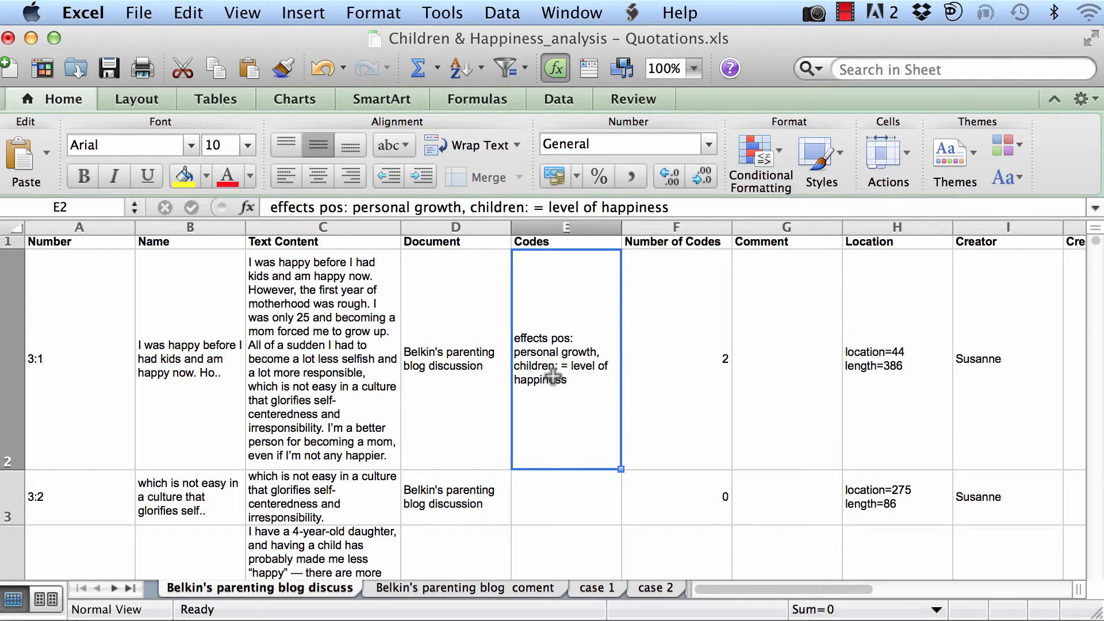
{"action": "left_click", "coordinate": [715, 358]}
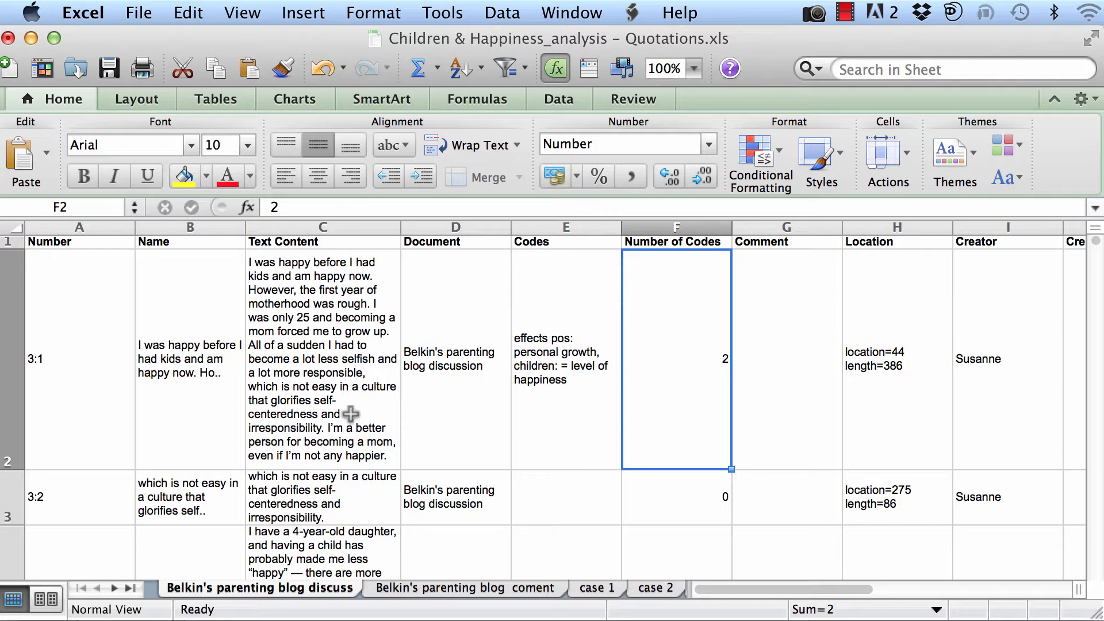
{"action": "left_click", "coordinate": [794, 352]}
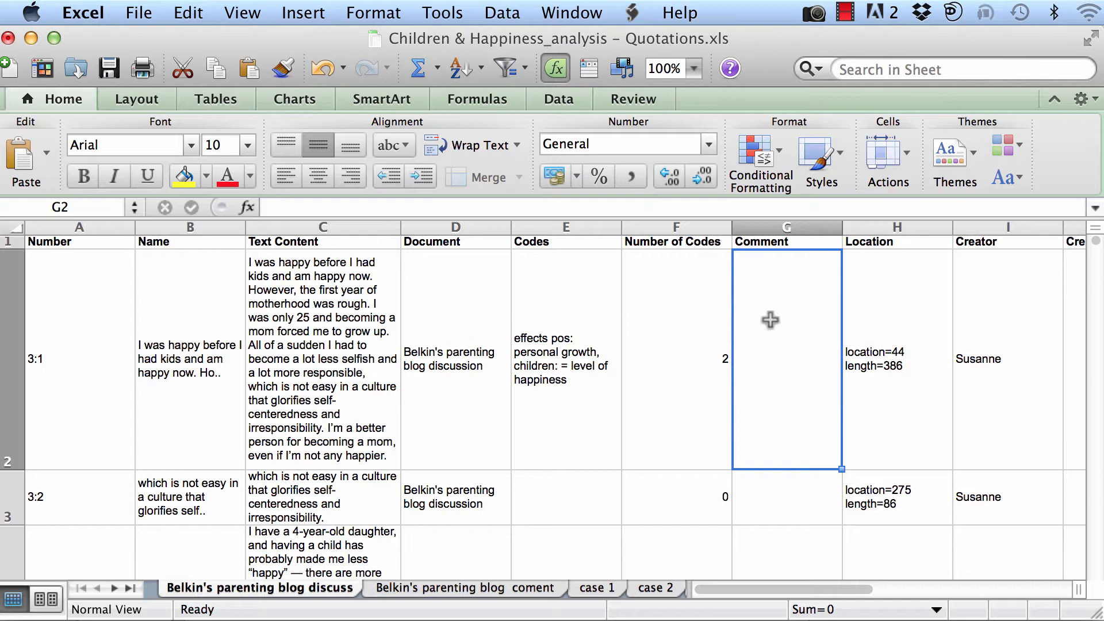
{"action": "left_click_drag", "start_coordinate": [861, 592], "coordinate": [919, 585]}
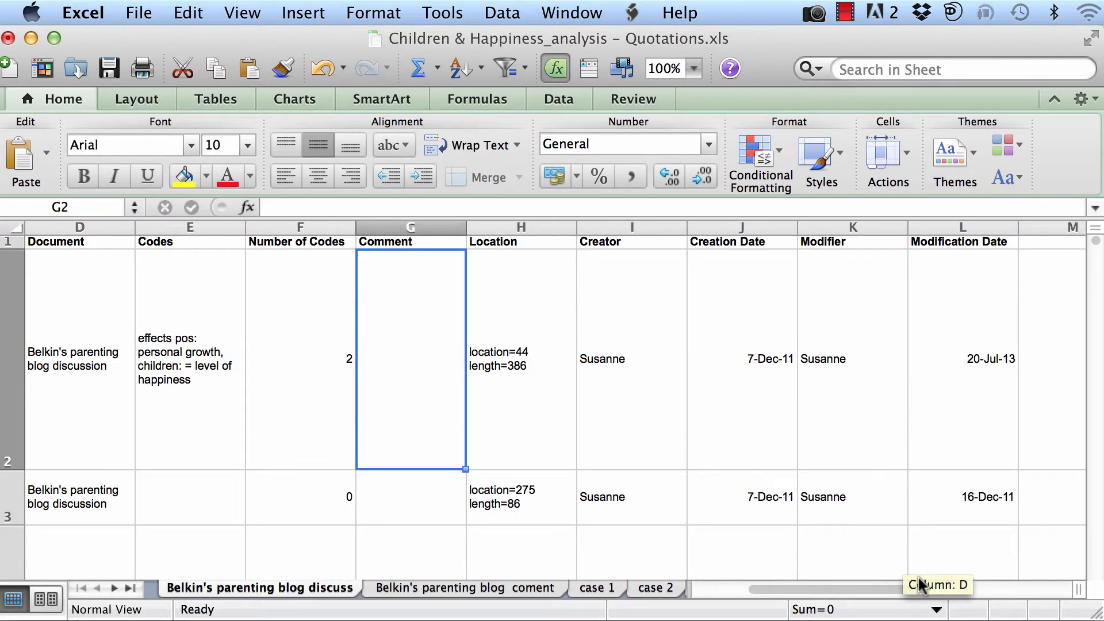
- Look through the exported workbook's sheets for the two Belkin's parenting blog documents, case 1 and case 2
{"action": "left_click_drag", "start_coordinate": [919, 585], "coordinate": [637, 590]}
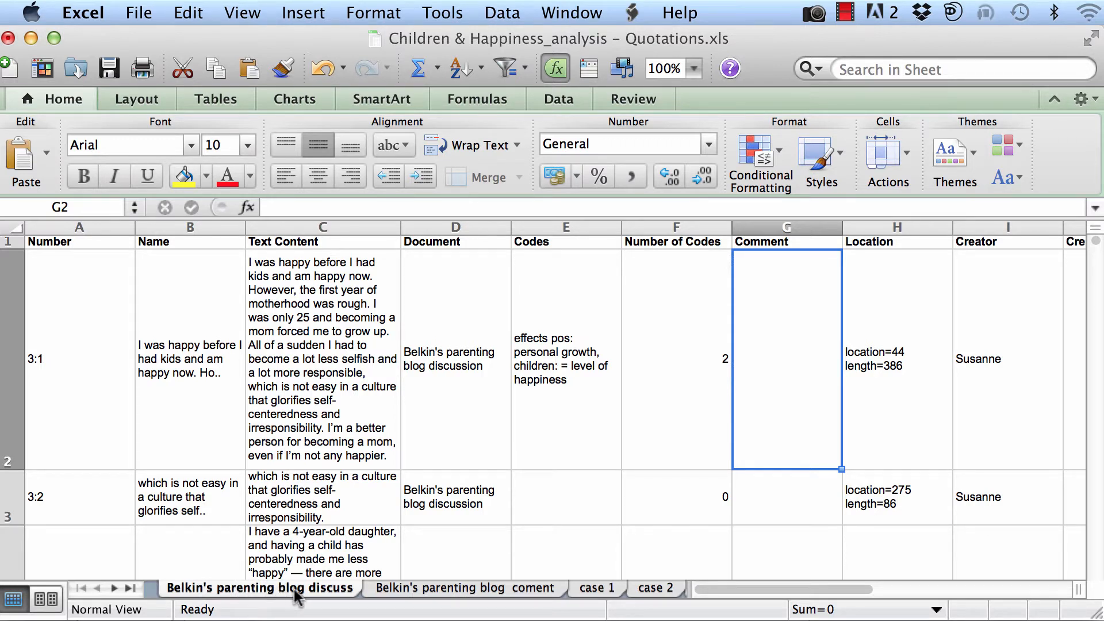
{"action": "left_click", "coordinate": [426, 585]}
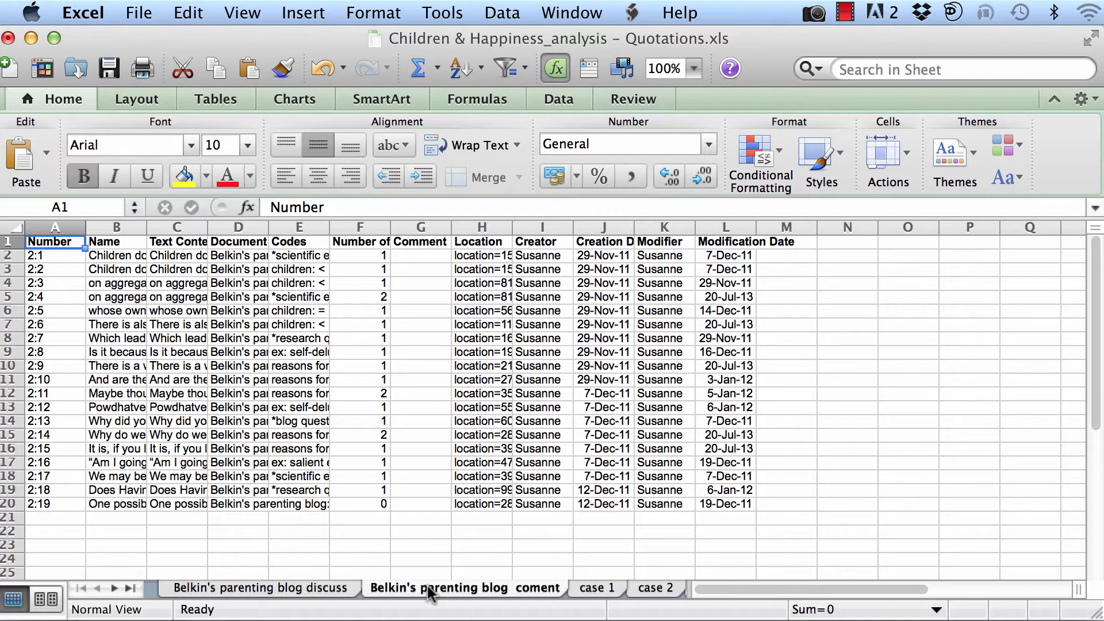
{"action": "left_click", "coordinate": [595, 588]}
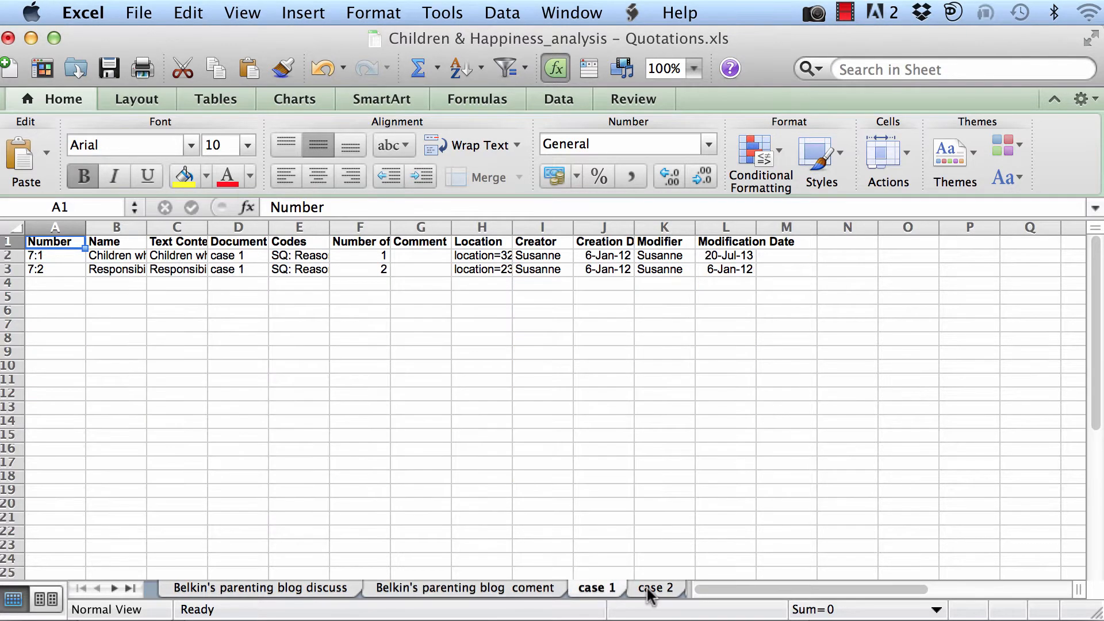
{"action": "left_click", "coordinate": [649, 592]}
{"action": "left_click", "coordinate": [465, 592]}
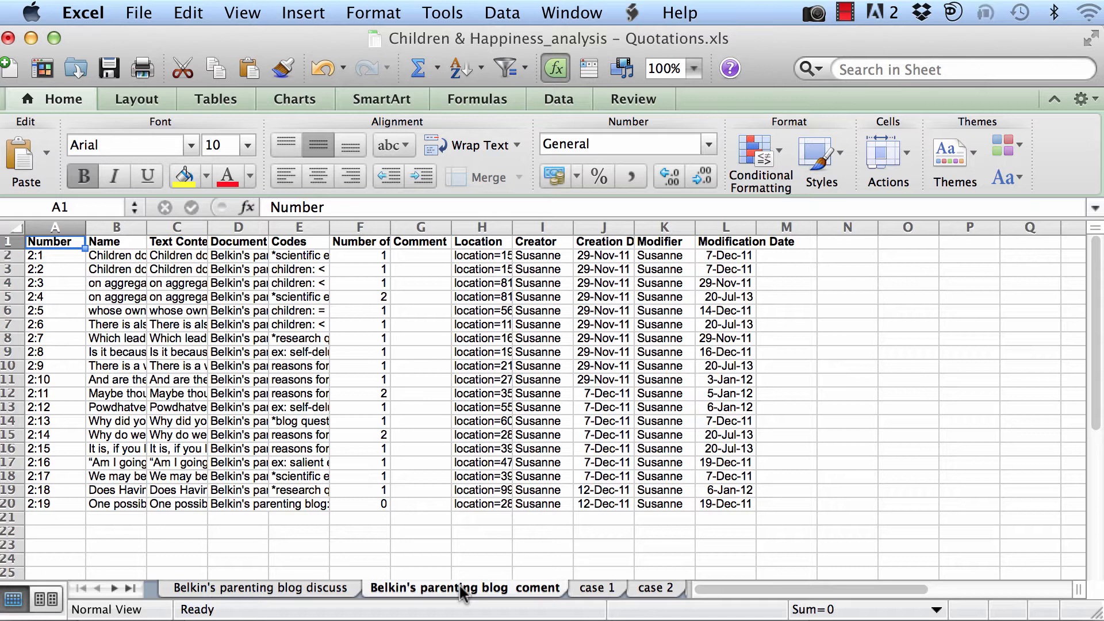
{"action": "left_click", "coordinate": [314, 592]}
- Wrap the text in all cells of the "Belkin's parenting blog coment" sheet and widen all its columns equally
{"action": "left_click", "coordinate": [415, 591]}
{"action": "left_click", "coordinate": [19, 228]}
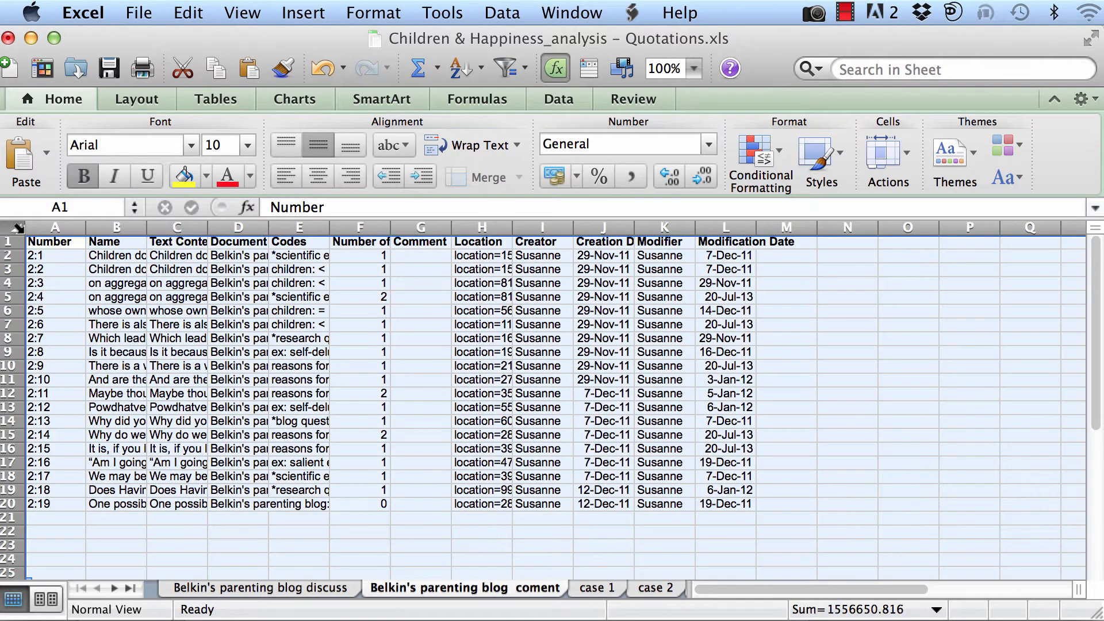
{"action": "right_click", "coordinate": [119, 279]}
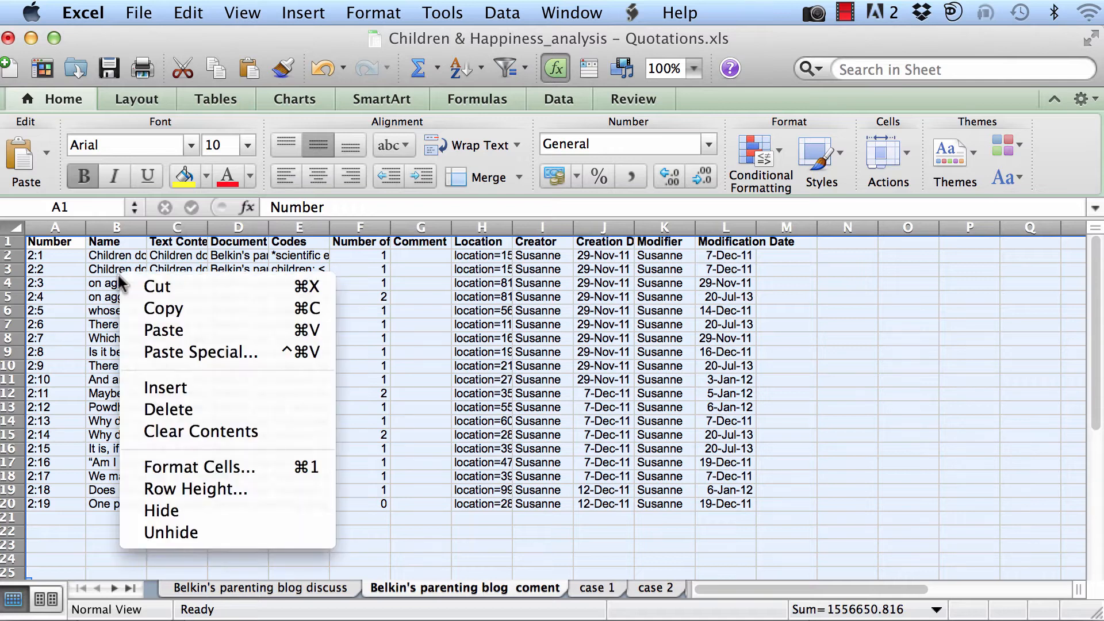
{"action": "left_click", "coordinate": [181, 463]}
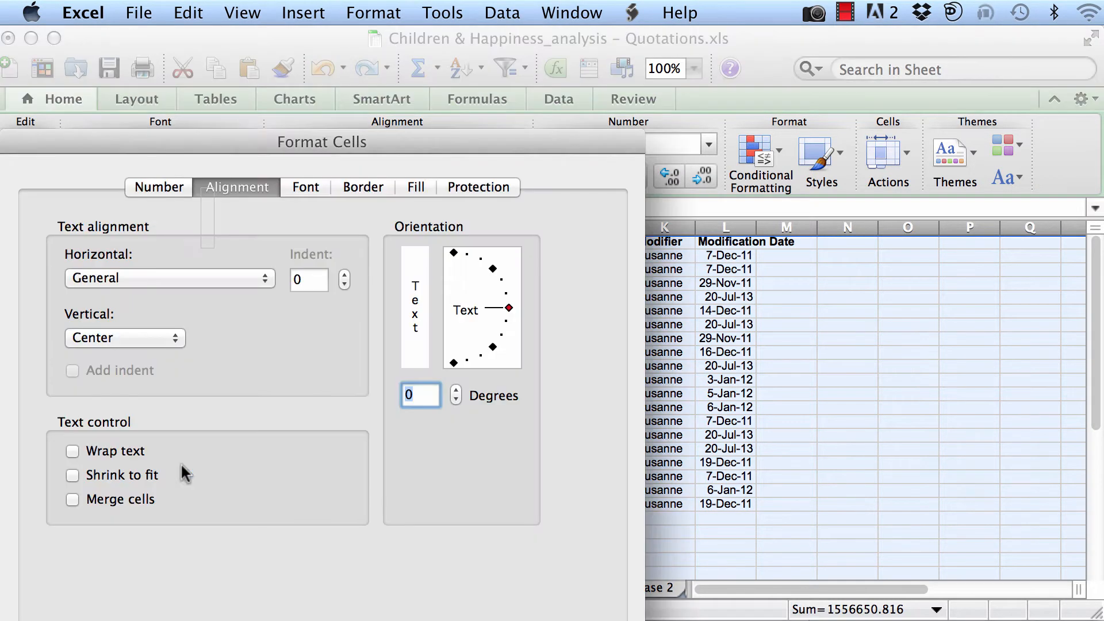
{"action": "left_click", "coordinate": [96, 449]}
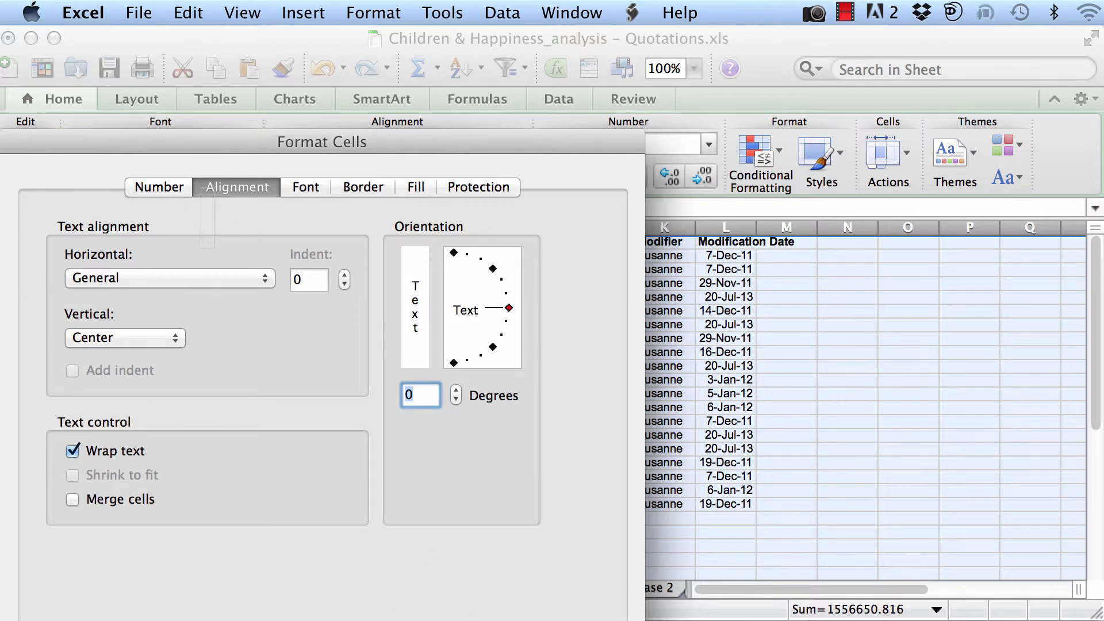
{"action": "key", "text": "Return"}
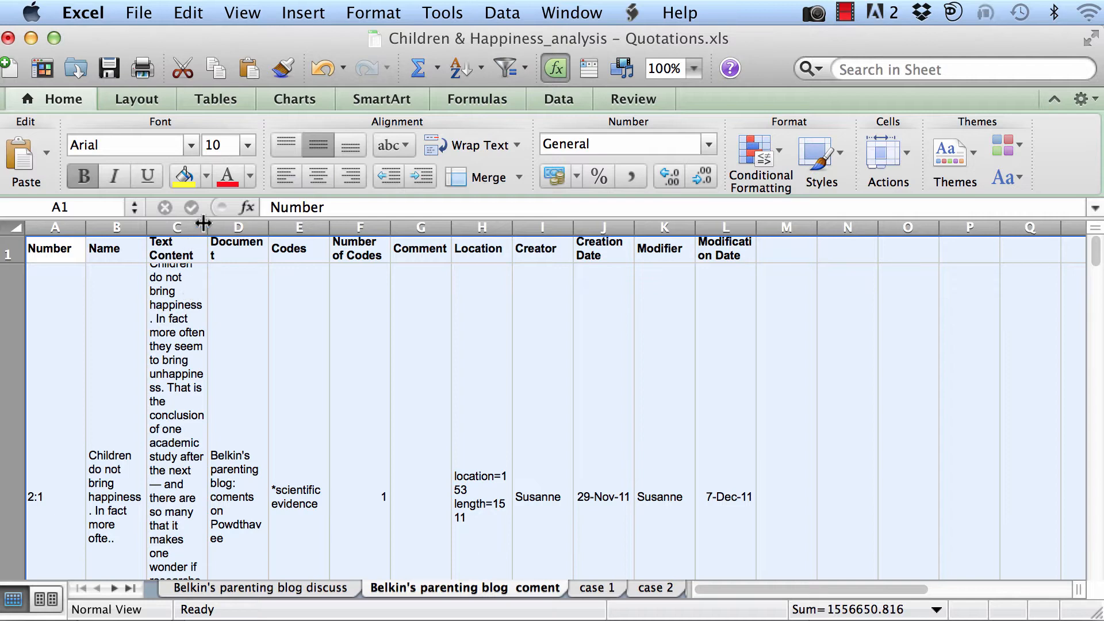
{"action": "left_click_drag", "start_coordinate": [207, 227], "coordinate": [310, 227]}
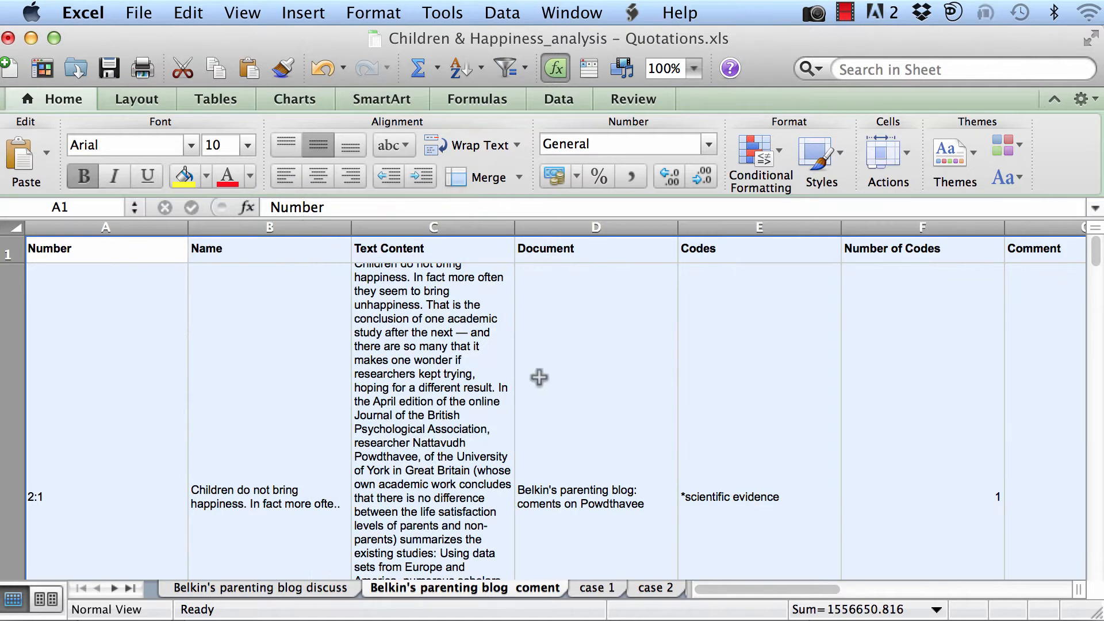
{"action": "left_click", "coordinate": [521, 379]}
- Compare the formatted blog sheets with the case 1 and case 2 sheets, ending on the blog discussion sheet
{"action": "left_click", "coordinate": [317, 592]}
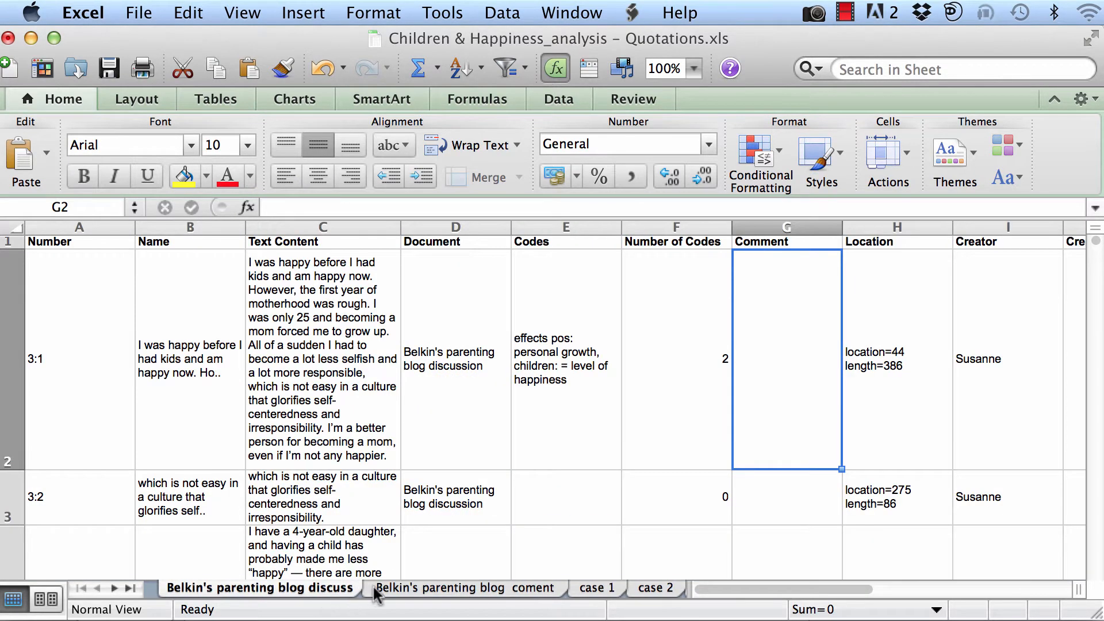
{"action": "left_click", "coordinate": [400, 587]}
{"action": "left_click", "coordinate": [595, 591]}
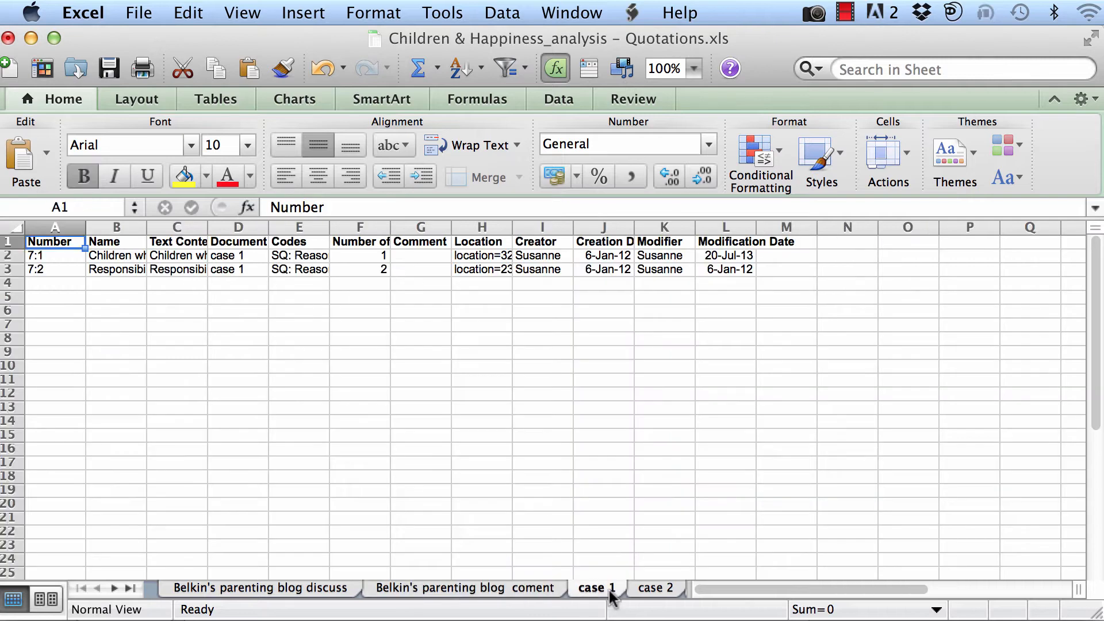
{"action": "left_click", "coordinate": [648, 591]}
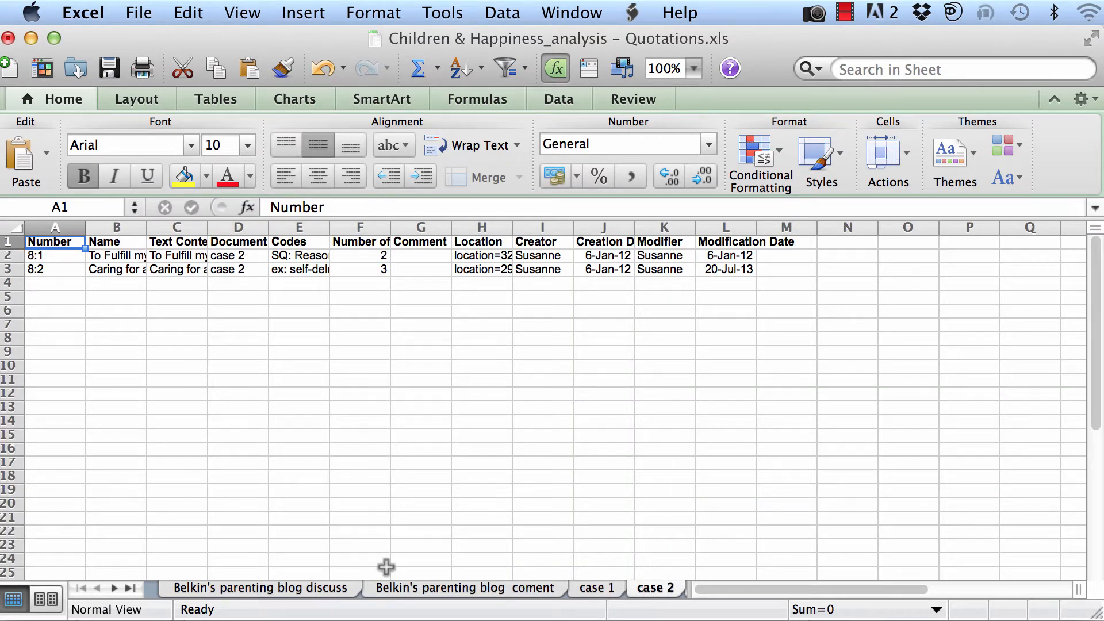
{"action": "left_click", "coordinate": [331, 589]}
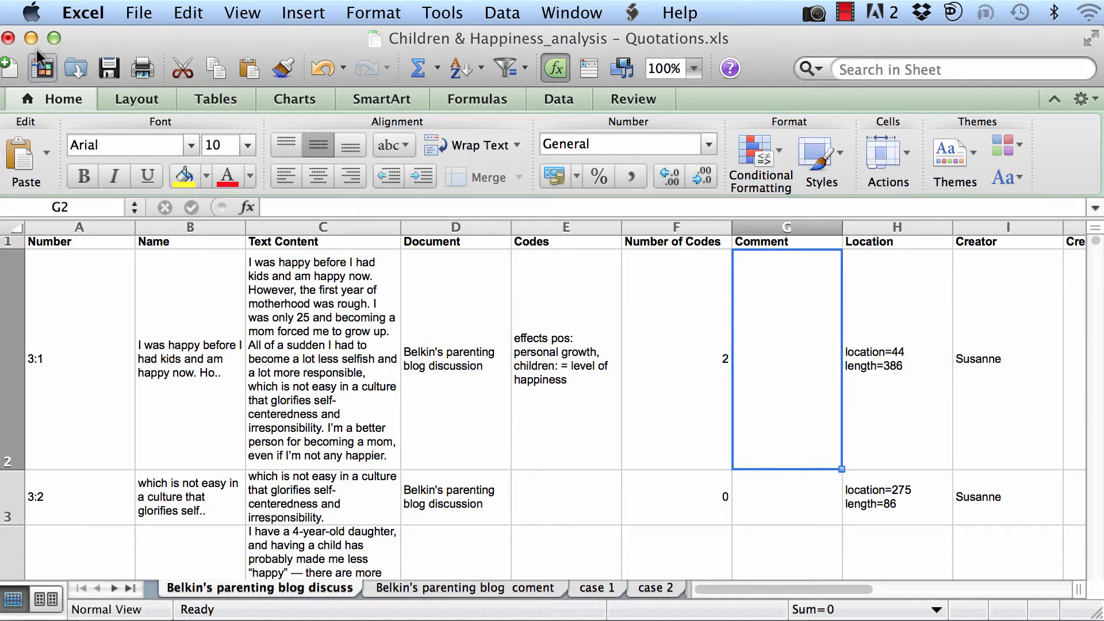
- Close the quotations workbook with its changes saved and return to the ATLAS.ti Quotation Manager
{"action": "left_click", "coordinate": [8, 38]}
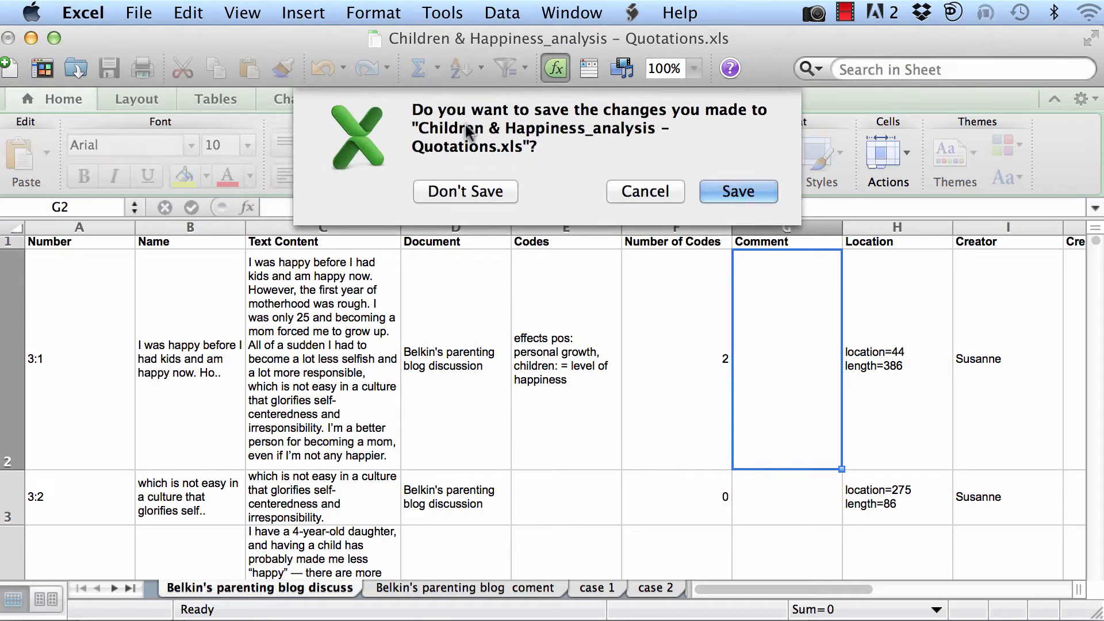
{"action": "left_click", "coordinate": [738, 192]}
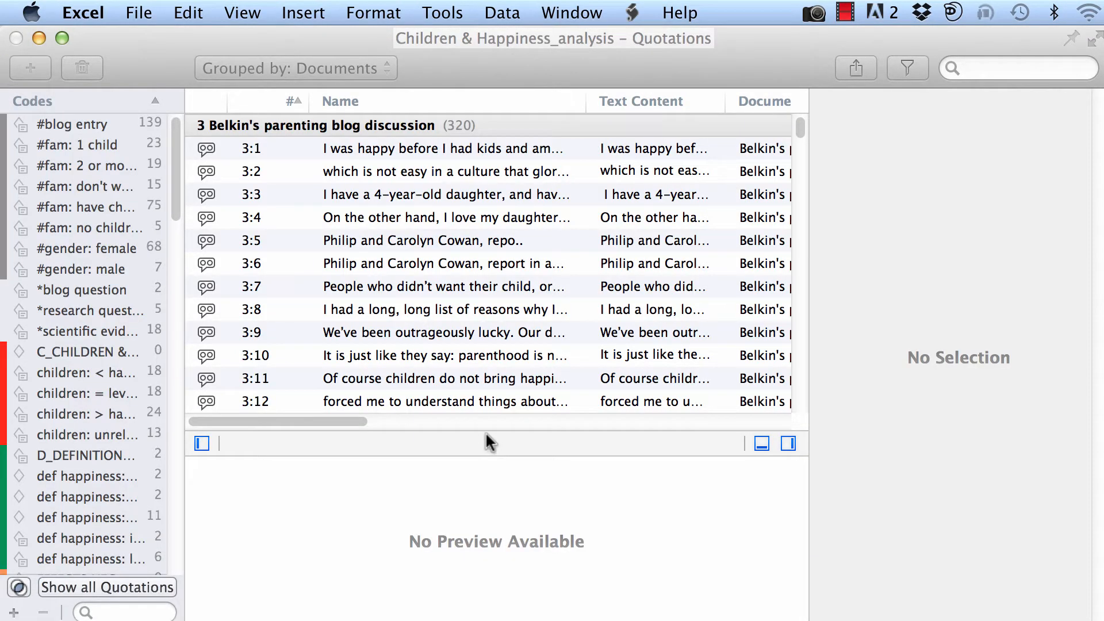
{"action": "left_click", "coordinate": [596, 73]}
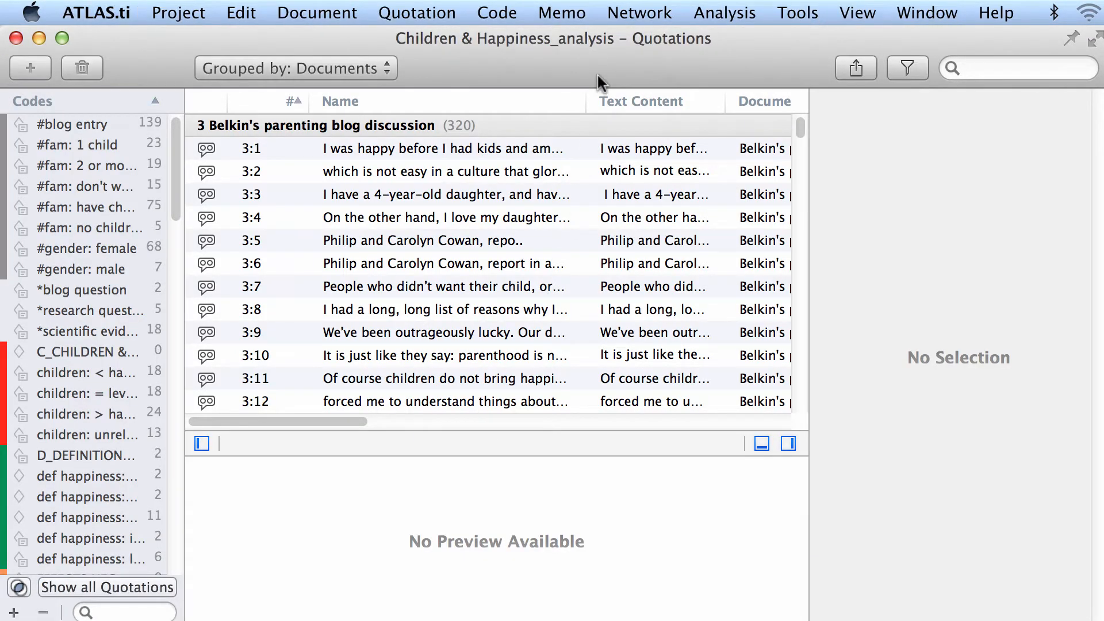
- Set the quotation grouping to Nothing and show the filter rules, keeping the match condition at "all"
{"action": "left_click", "coordinate": [367, 74]}
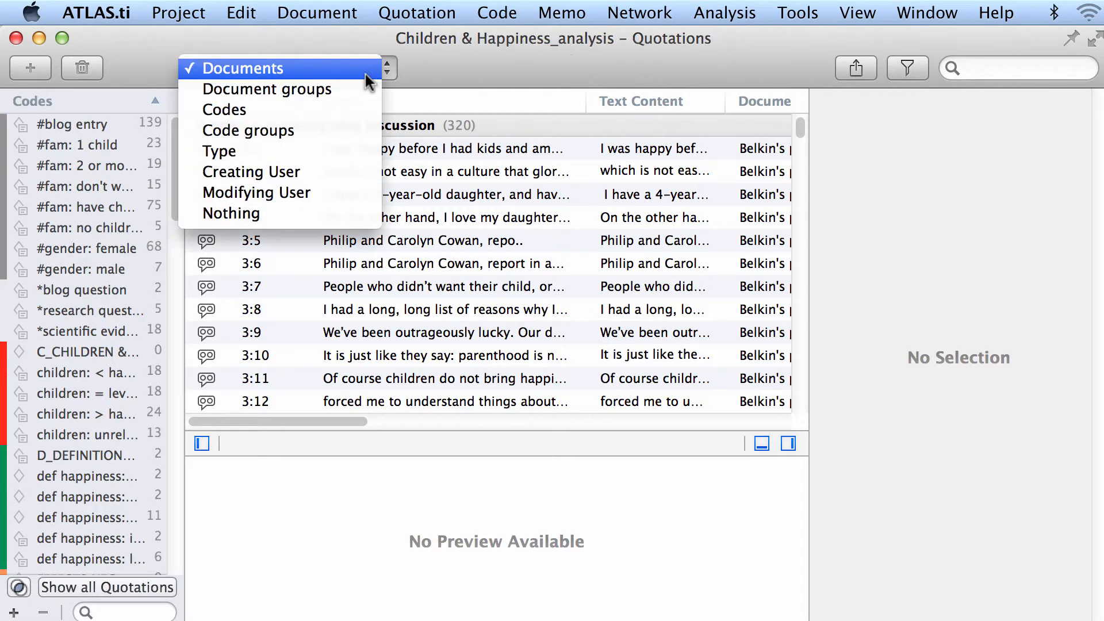
{"action": "left_click", "coordinate": [274, 209]}
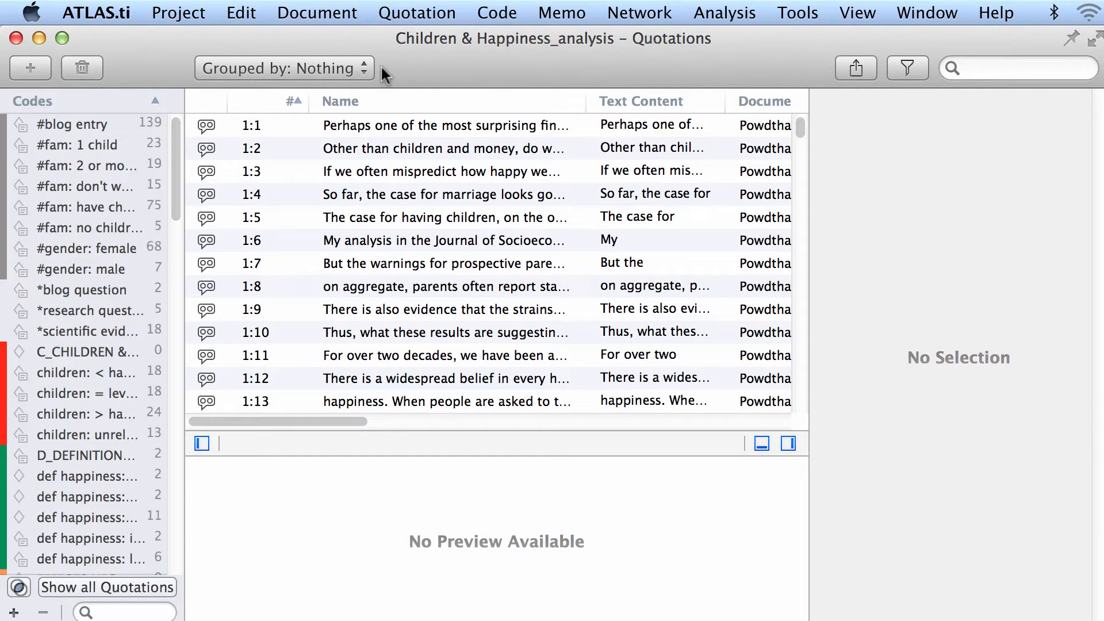
{"action": "left_click", "coordinate": [904, 72]}
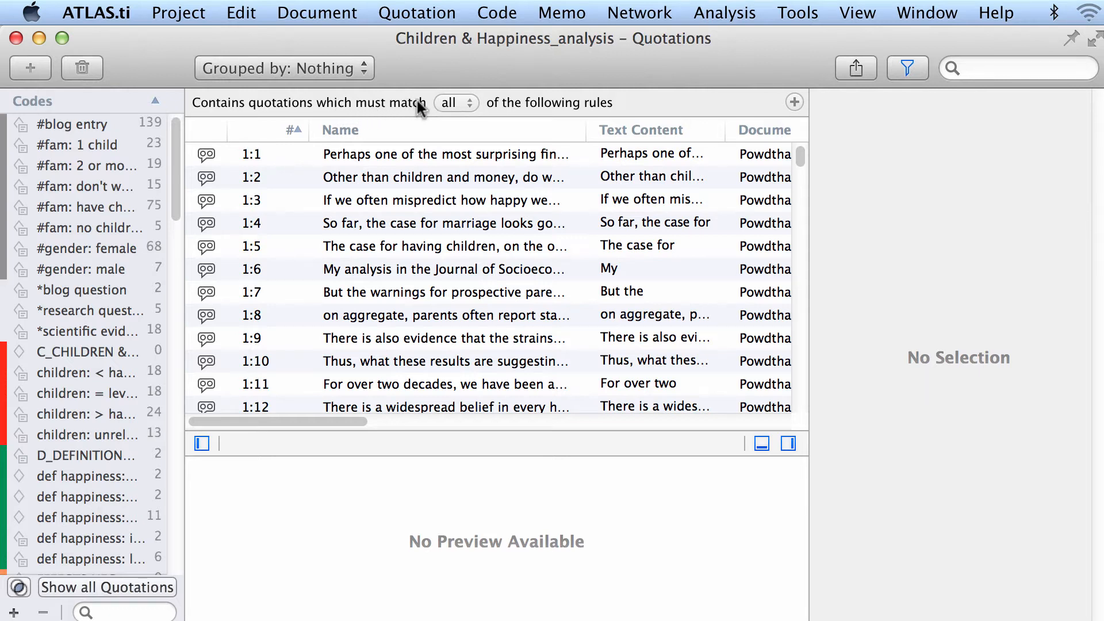
{"action": "left_click", "coordinate": [461, 99]}
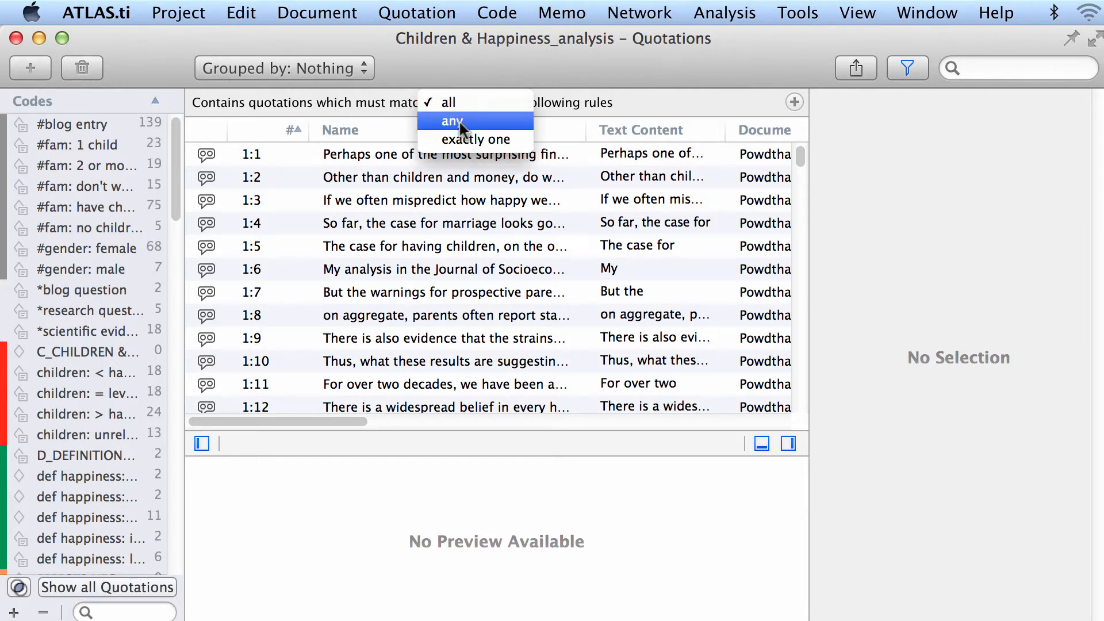
{"action": "left_click", "coordinate": [593, 96]}
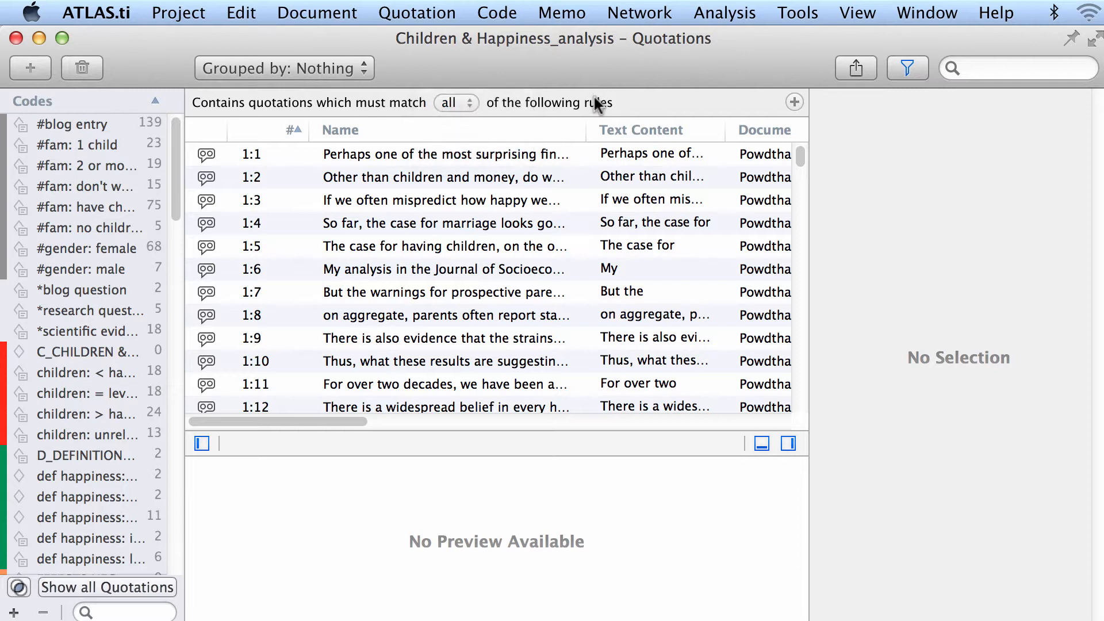
- Add a filter rule for quotations whose text content contains "happy" and view the filtered list to its end
{"action": "left_click", "coordinate": [794, 103]}
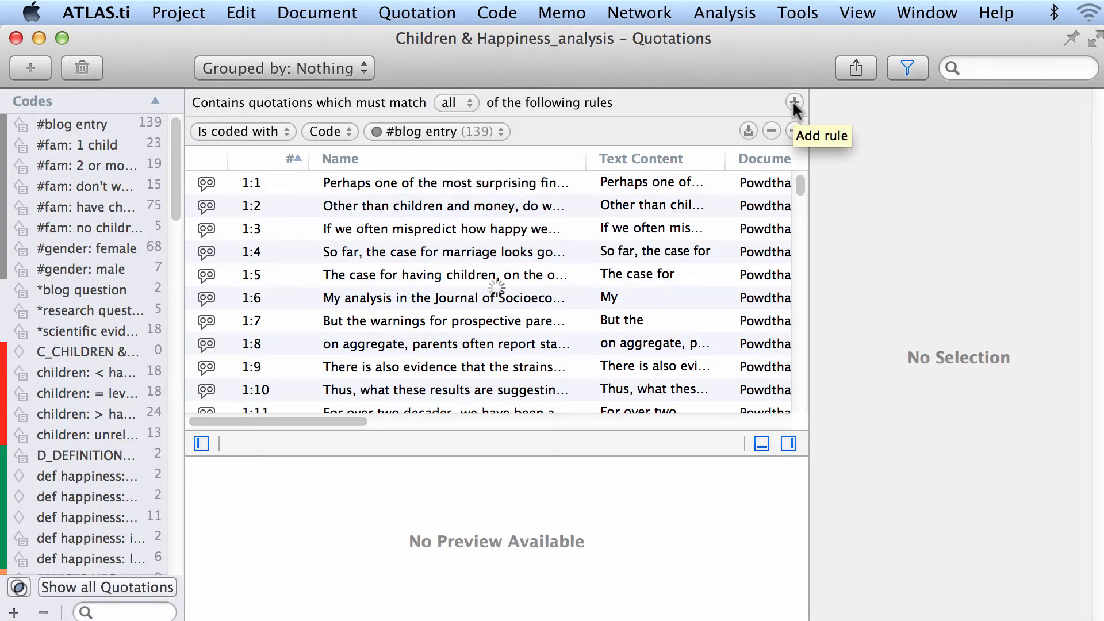
{"action": "left_click", "coordinate": [275, 133]}
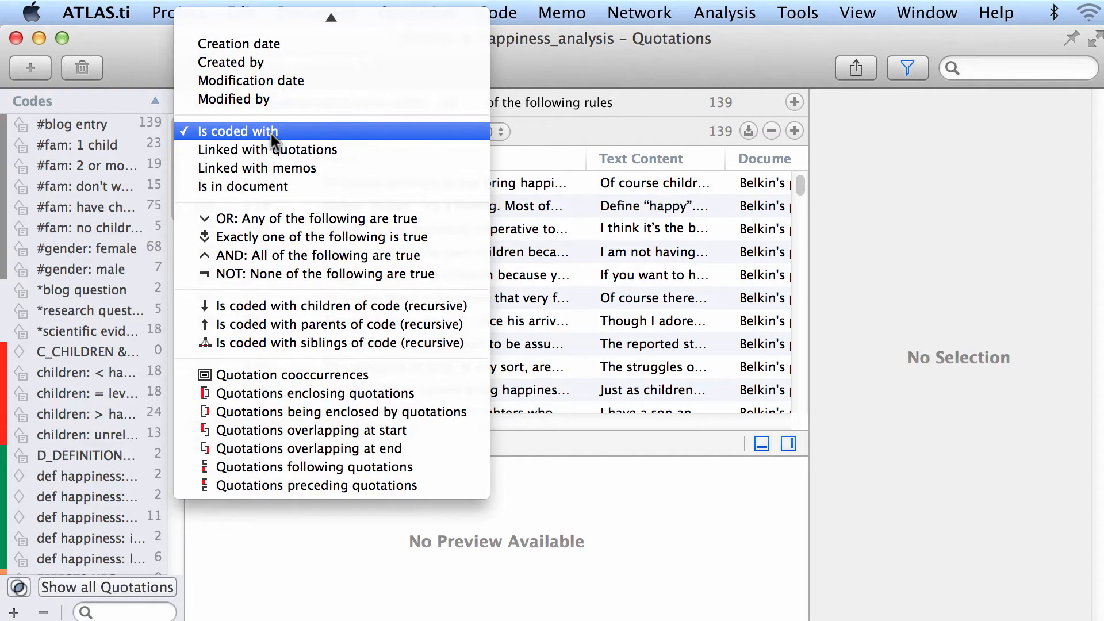
{"action": "mouse_move", "coordinate": [275, 12]}
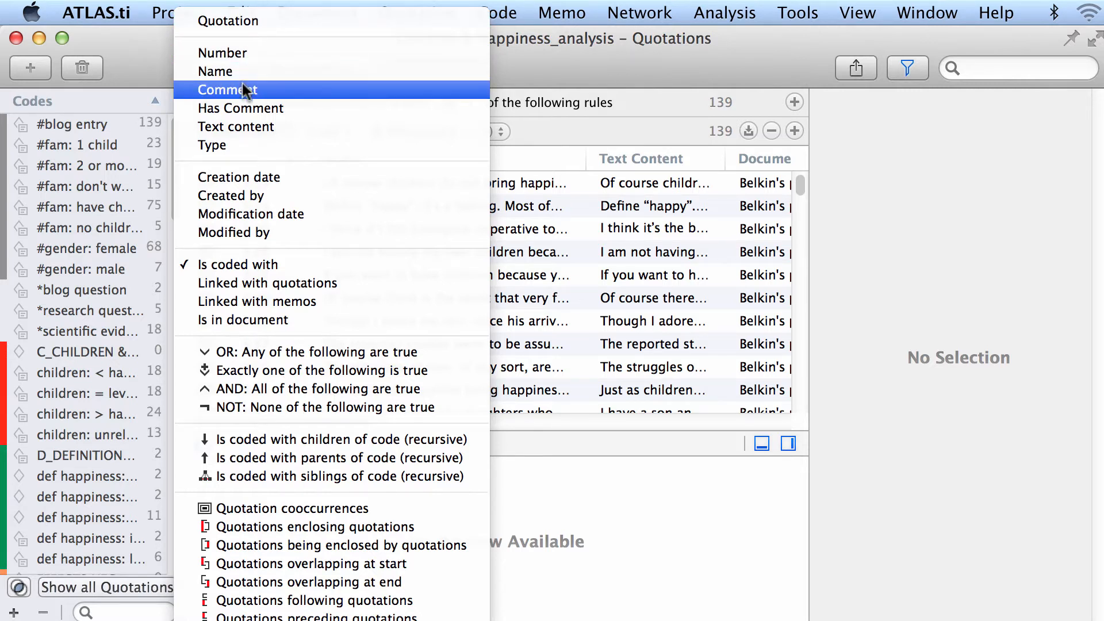
{"action": "left_click", "coordinate": [248, 125]}
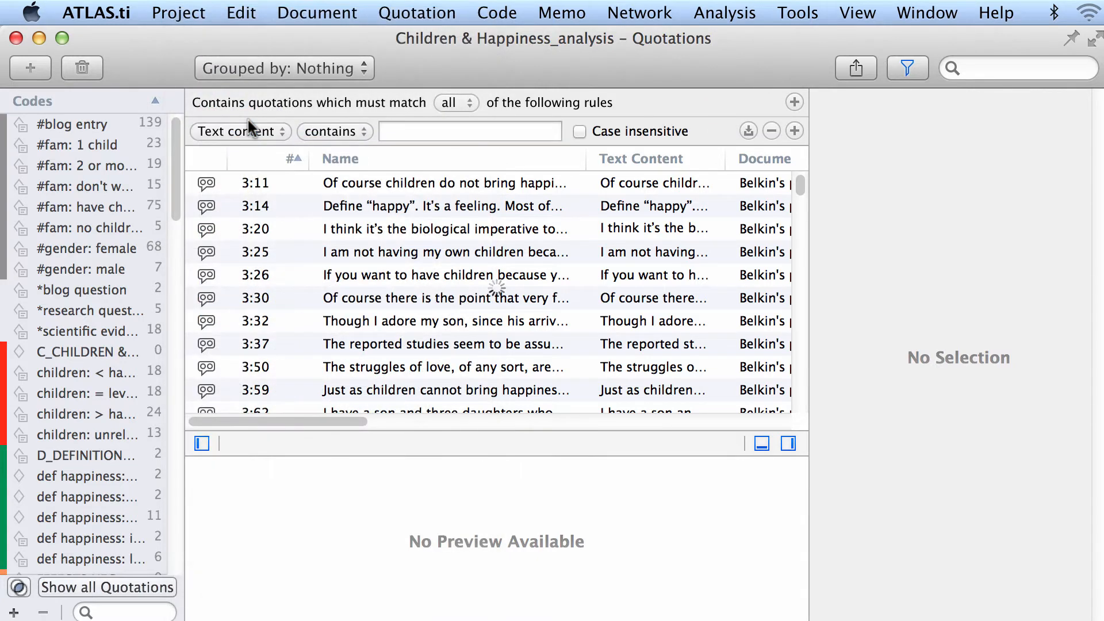
{"action": "left_click", "coordinate": [446, 127]}
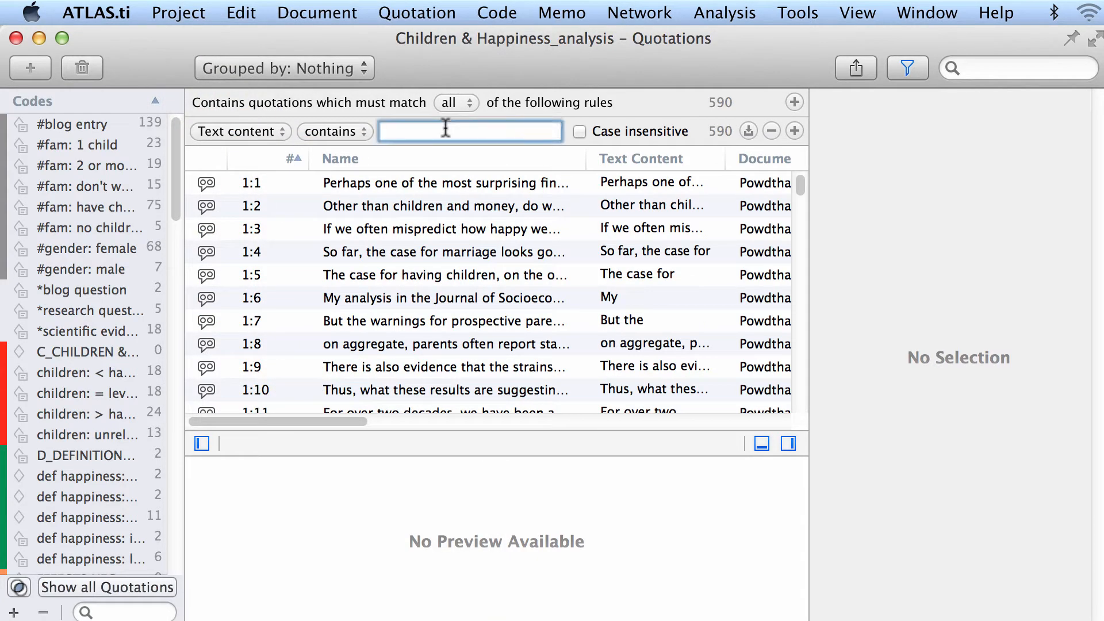
{"action": "type", "text": "happ"}
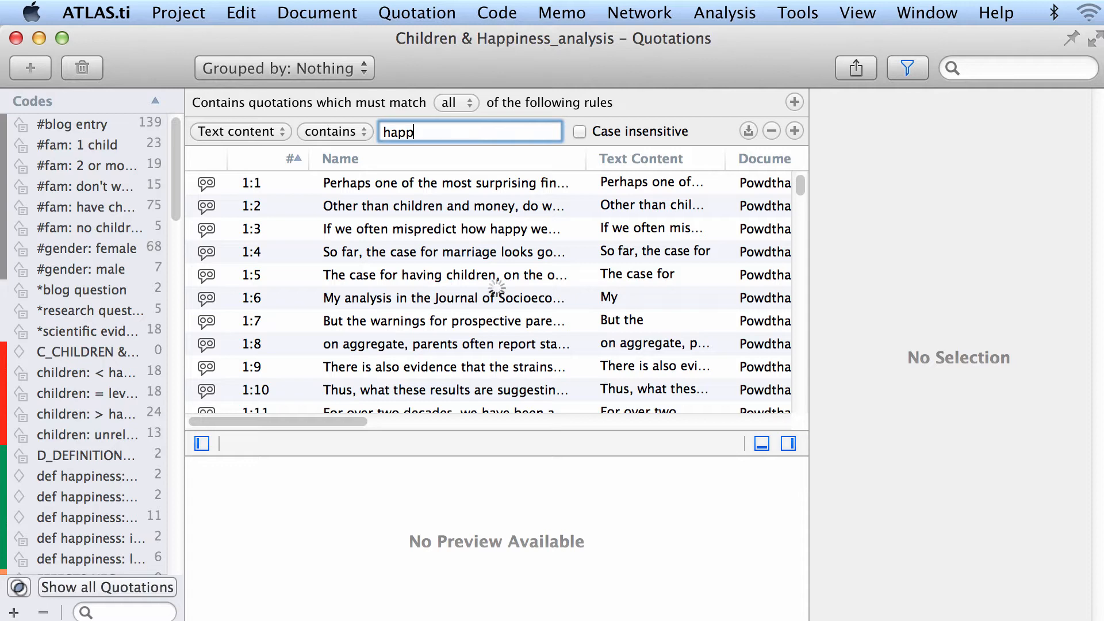
{"action": "type", "text": "y"}
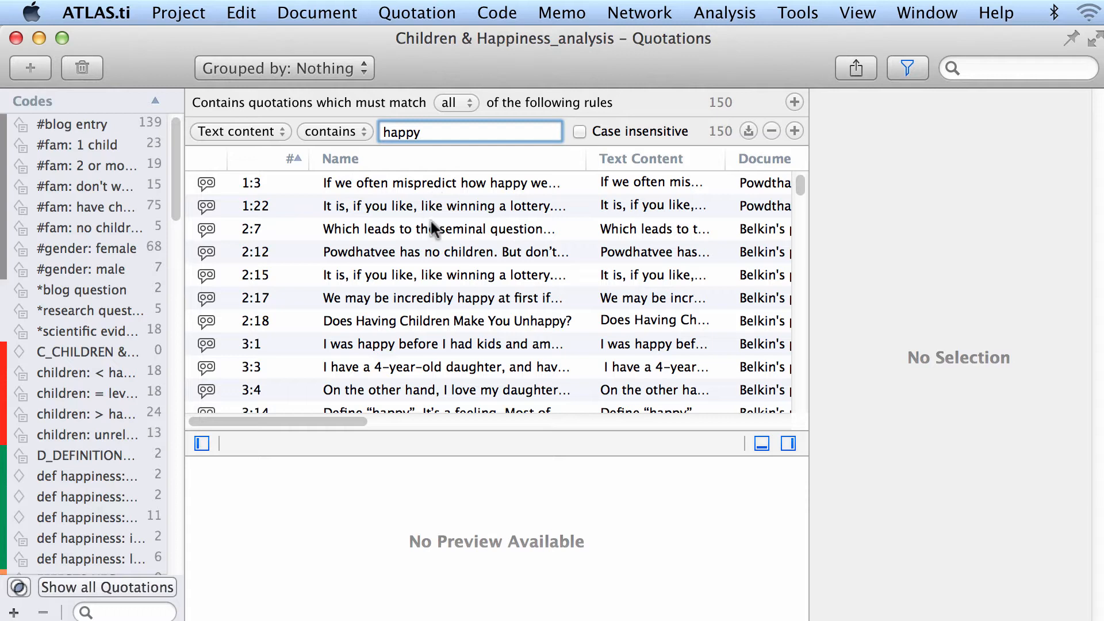
{"action": "left_click_drag", "start_coordinate": [797, 184], "coordinate": [781, 411]}
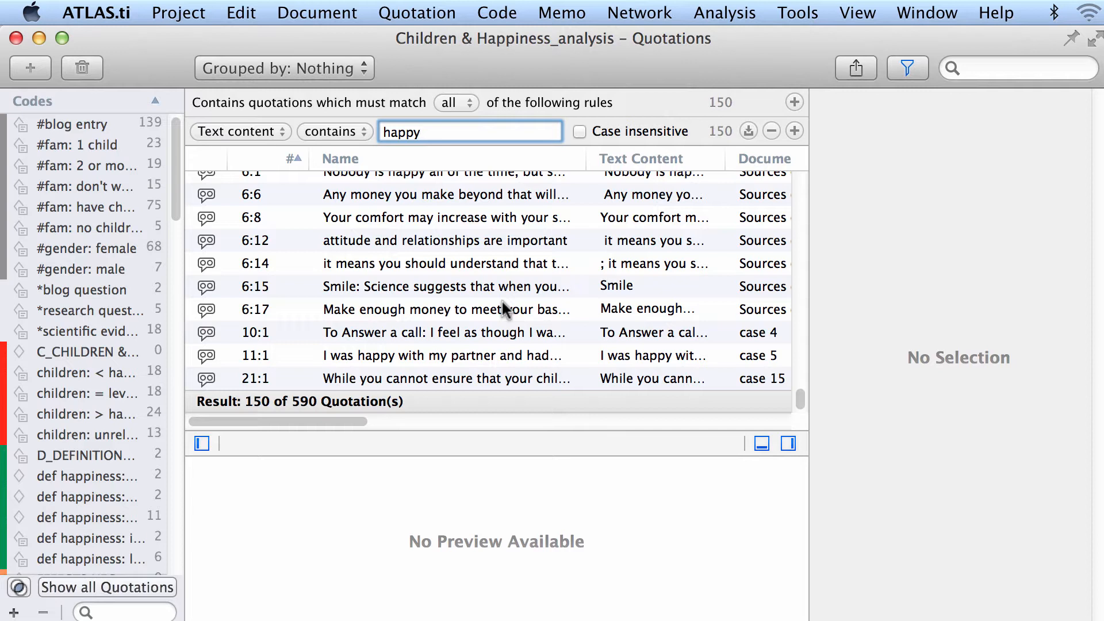
- Add a second filter rule limiting the quotations to those in documents of the group *About happiness
{"action": "left_click", "coordinate": [793, 131]}
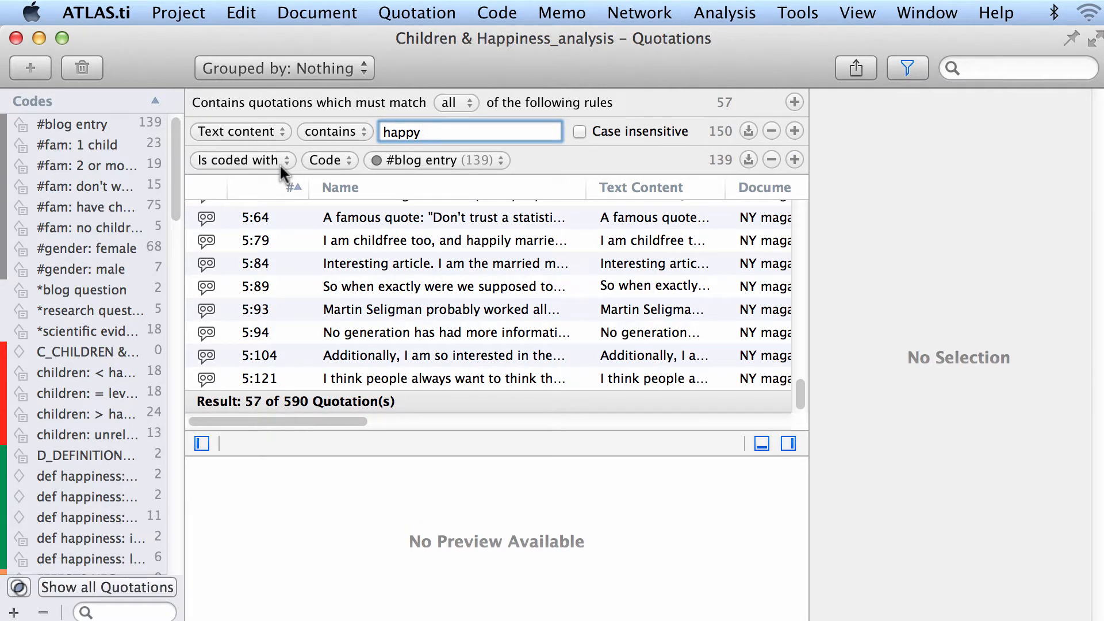
{"action": "left_click", "coordinate": [280, 161]}
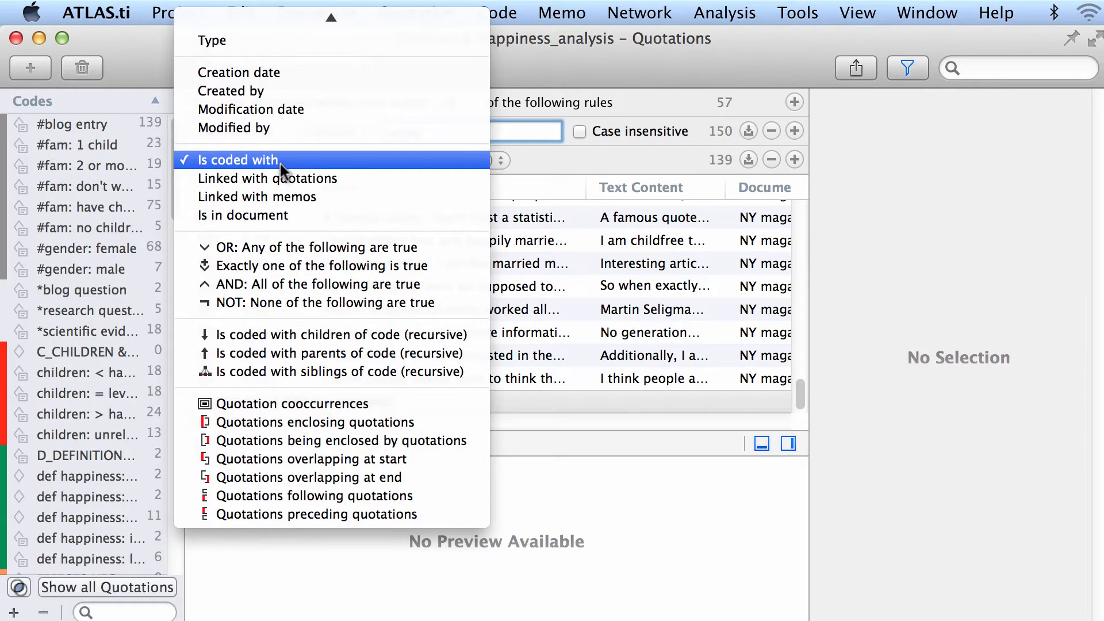
{"action": "left_click", "coordinate": [270, 209]}
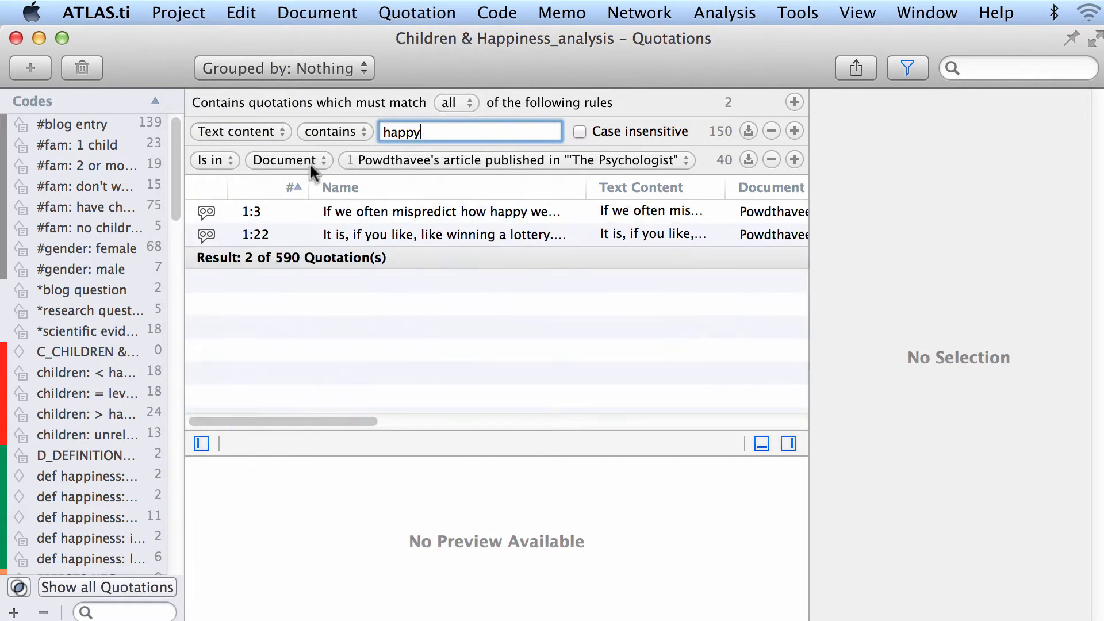
{"action": "left_click", "coordinate": [316, 160]}
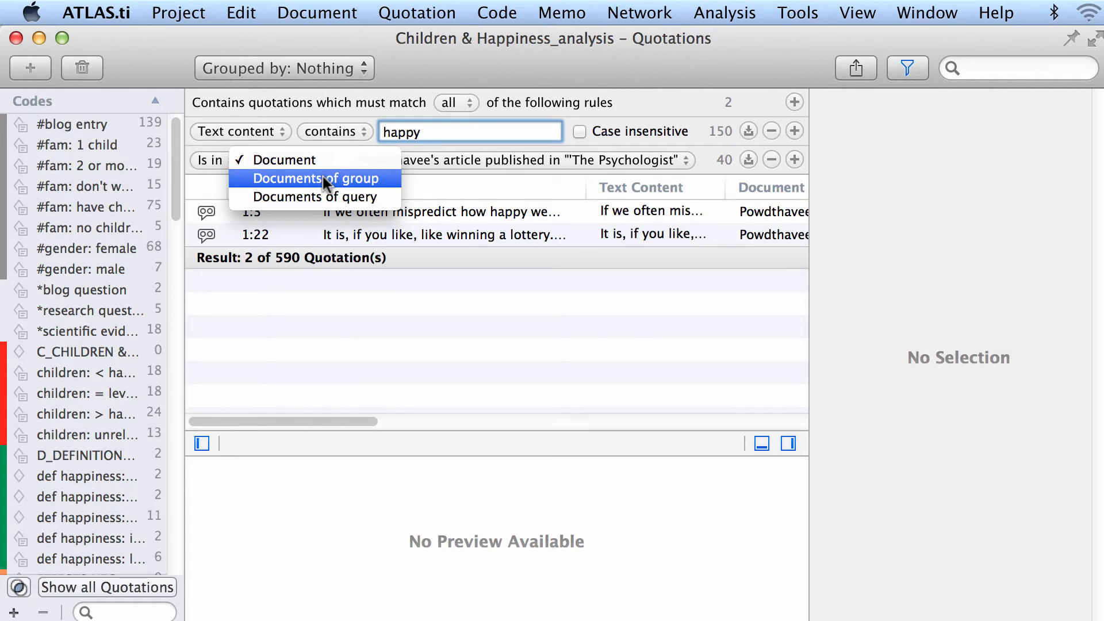
{"action": "left_click", "coordinate": [322, 177]}
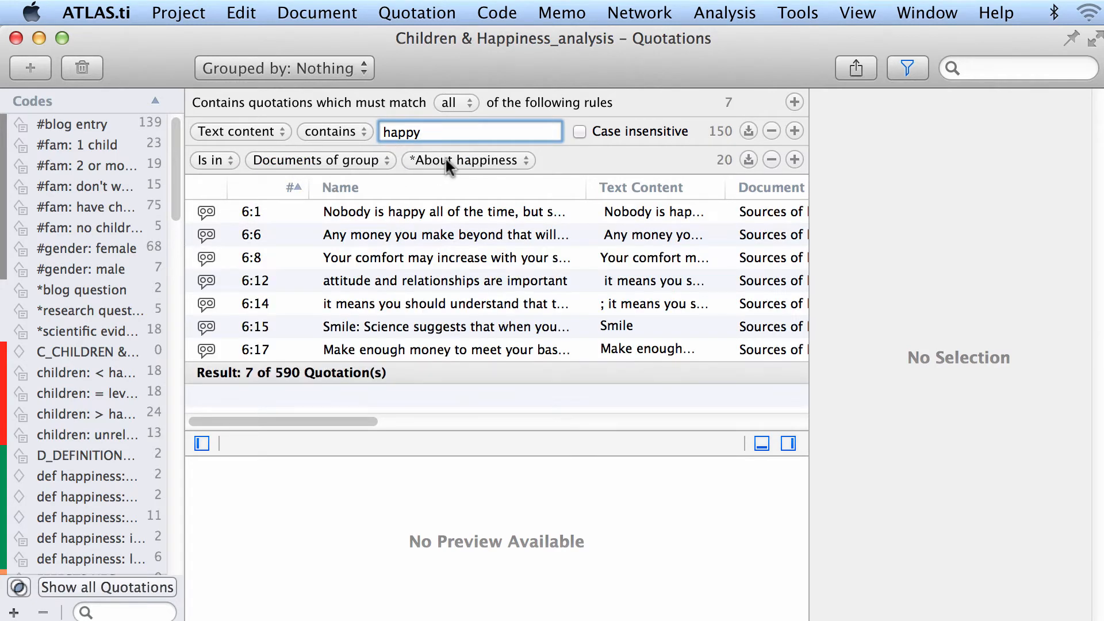
- Change the second filter rule's document group to *blogs and view the filtered quotations to the end of the list
{"action": "left_click", "coordinate": [446, 160]}
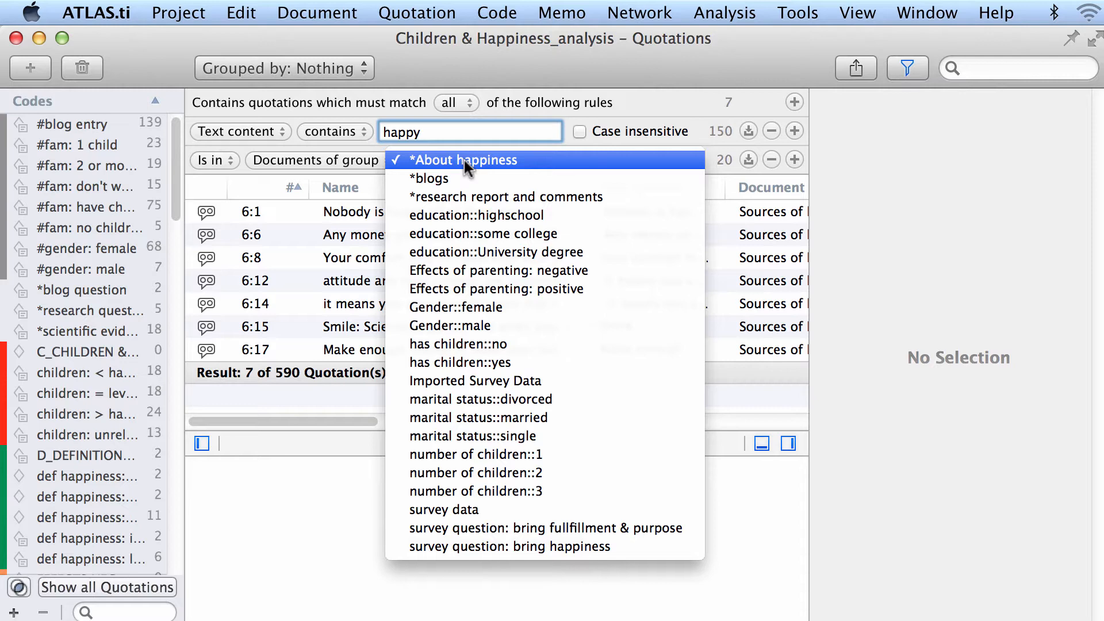
{"action": "left_click", "coordinate": [460, 175]}
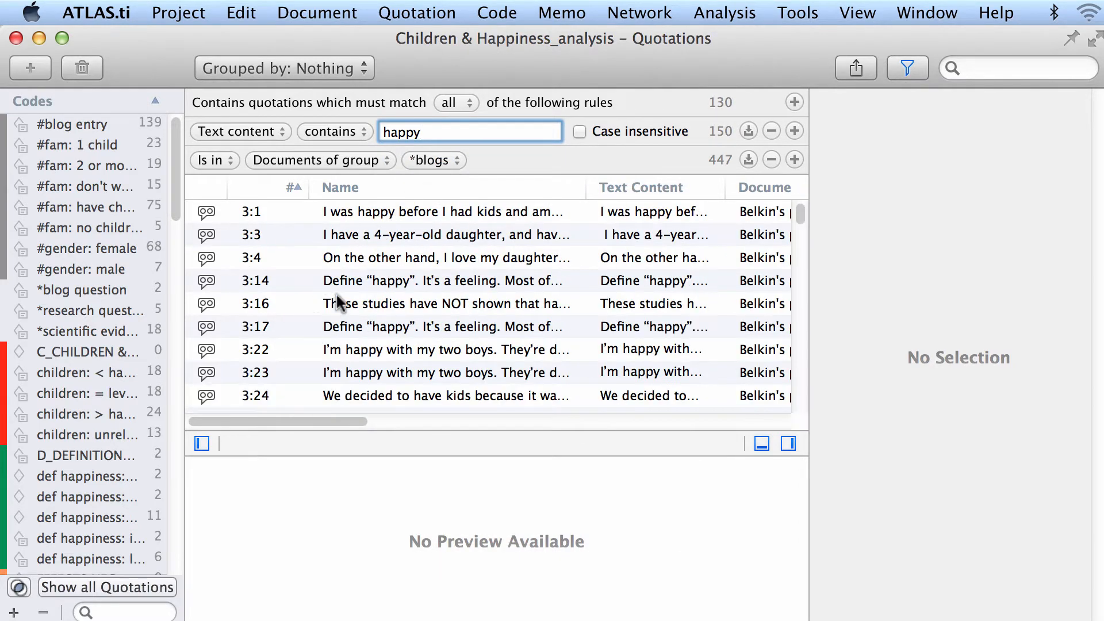
{"action": "left_click_drag", "start_coordinate": [801, 214], "coordinate": [766, 419]}
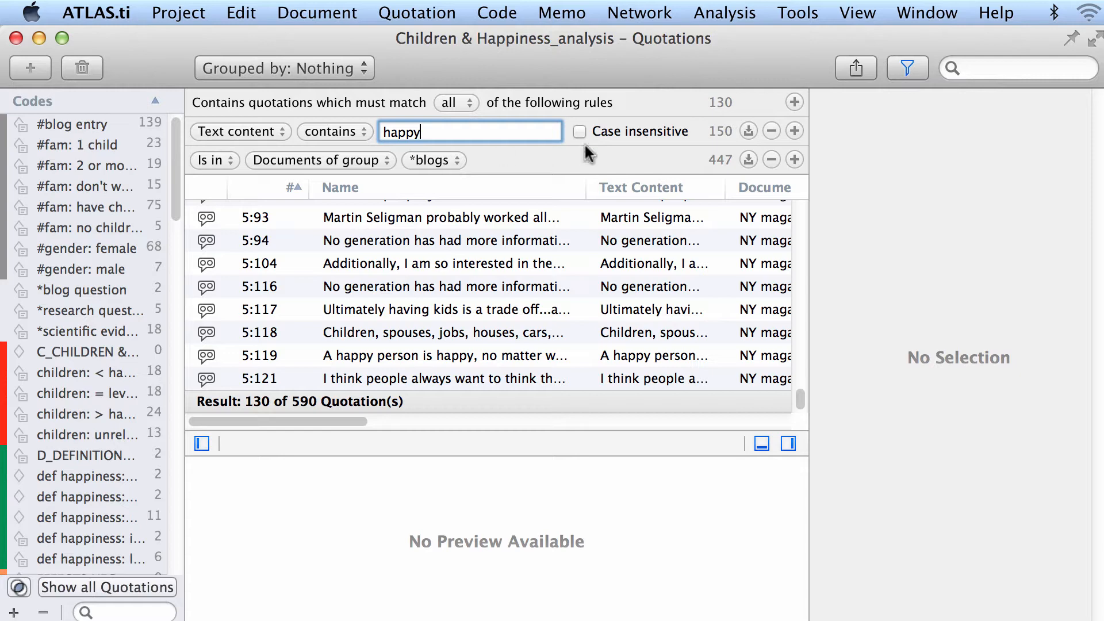
- Remove the document group rule and change the remaining rule to quotations coded with the code #blog entry
{"action": "left_click", "coordinate": [771, 158]}
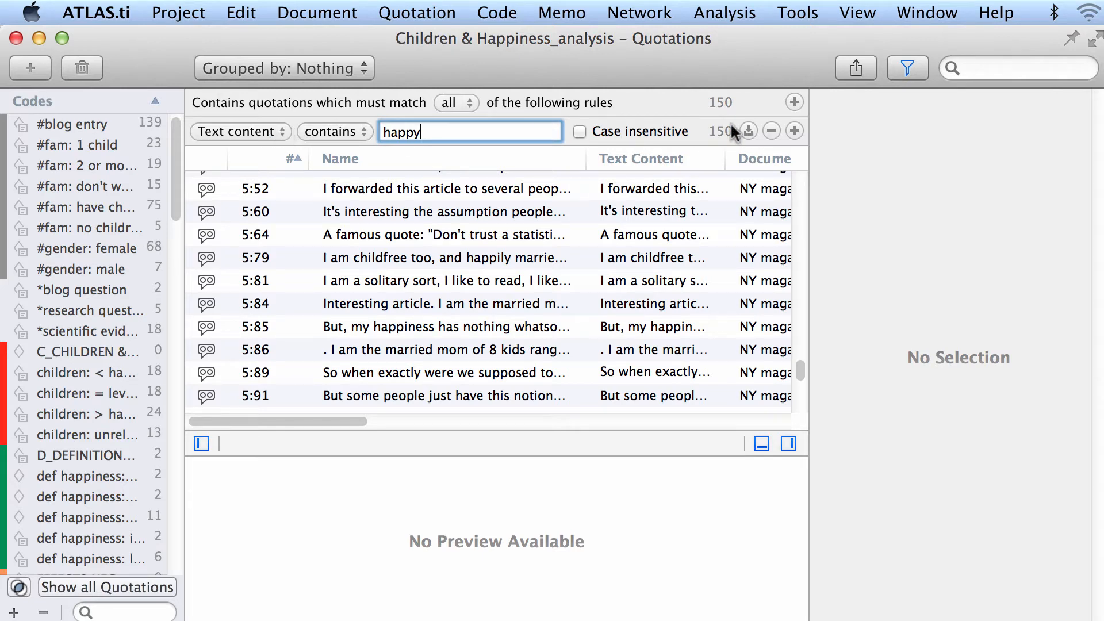
{"action": "left_click", "coordinate": [283, 131]}
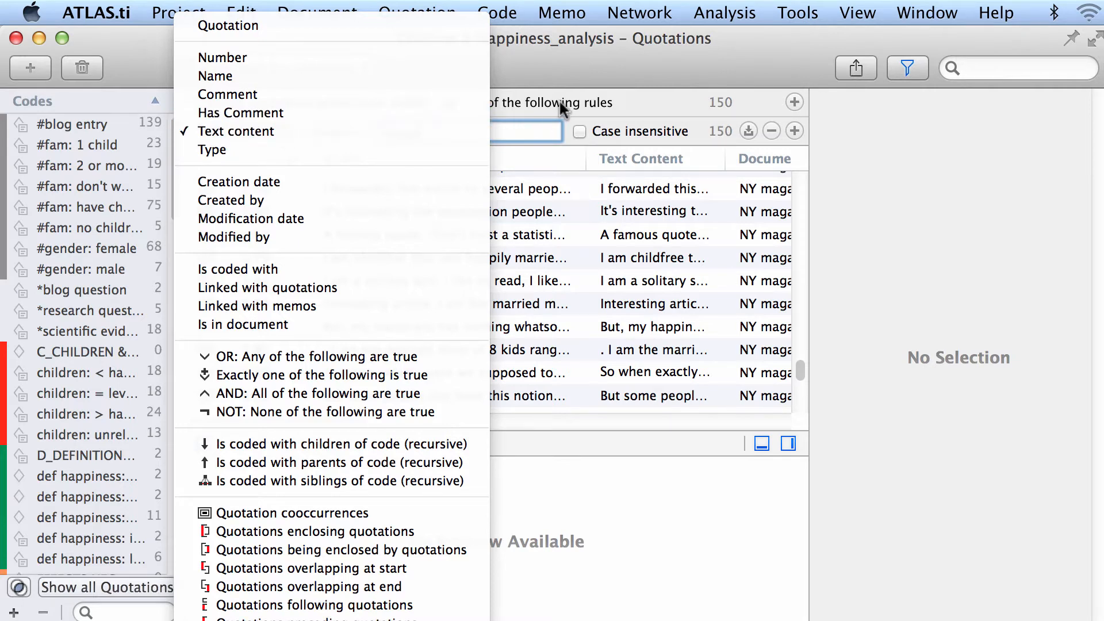
{"action": "left_click", "coordinate": [253, 268]}
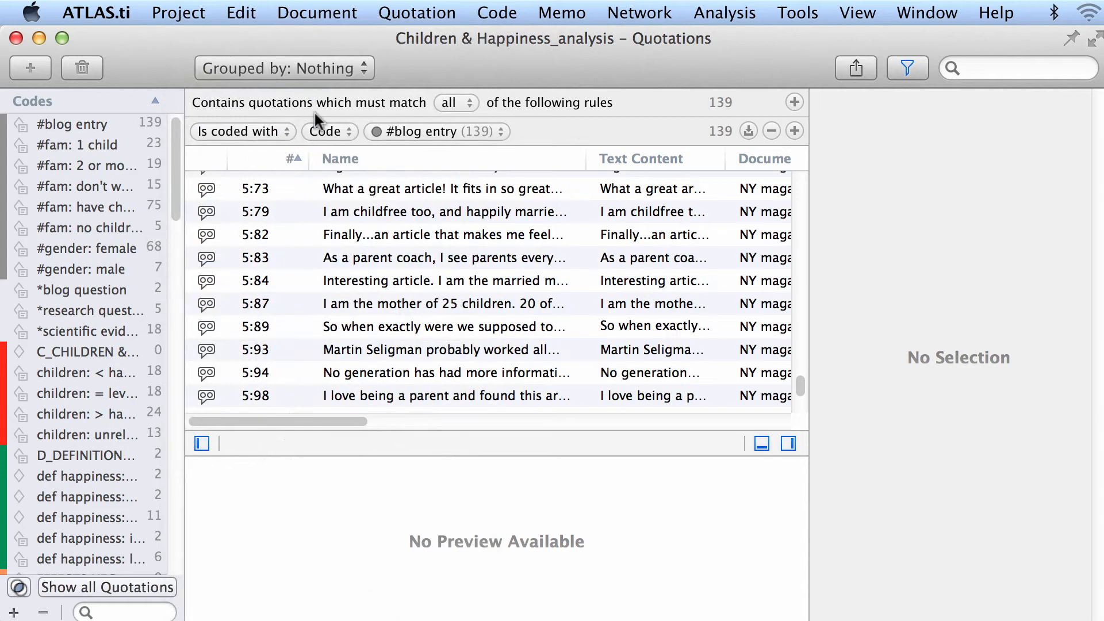
{"action": "left_click", "coordinate": [340, 127]}
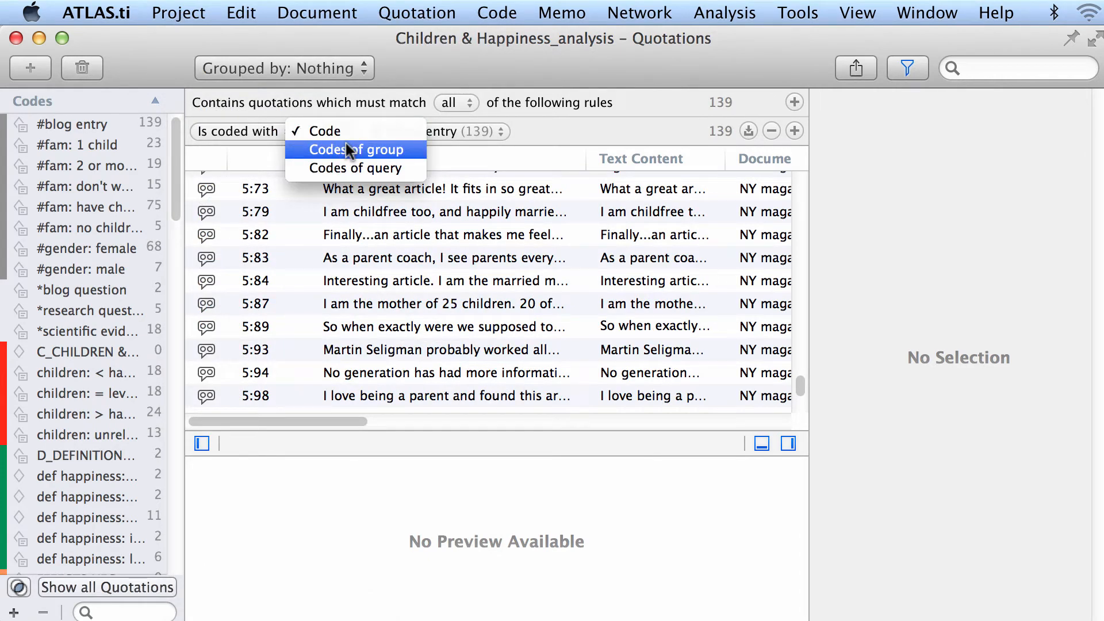
{"action": "left_click", "coordinate": [455, 129]}
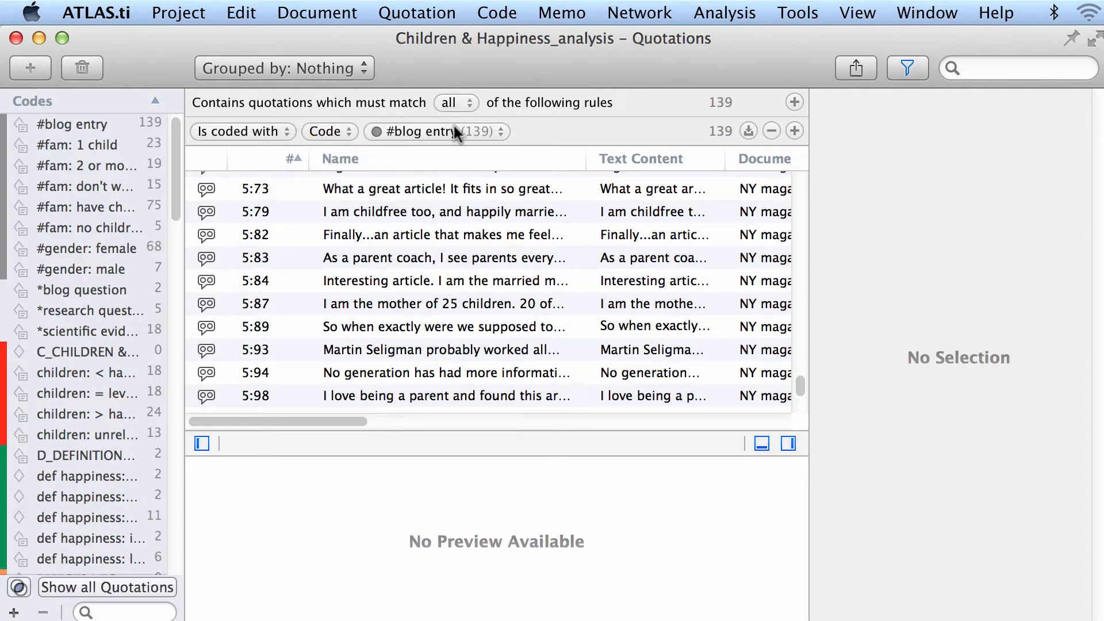
{"action": "left_click", "coordinate": [422, 132]}
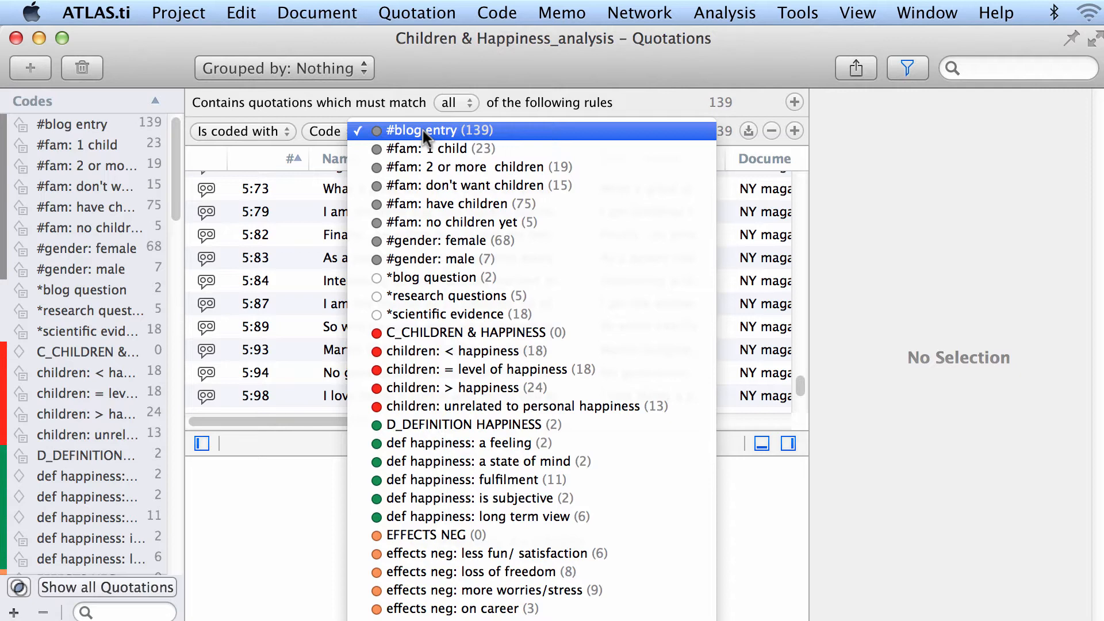
{"action": "left_click", "coordinate": [423, 135]}
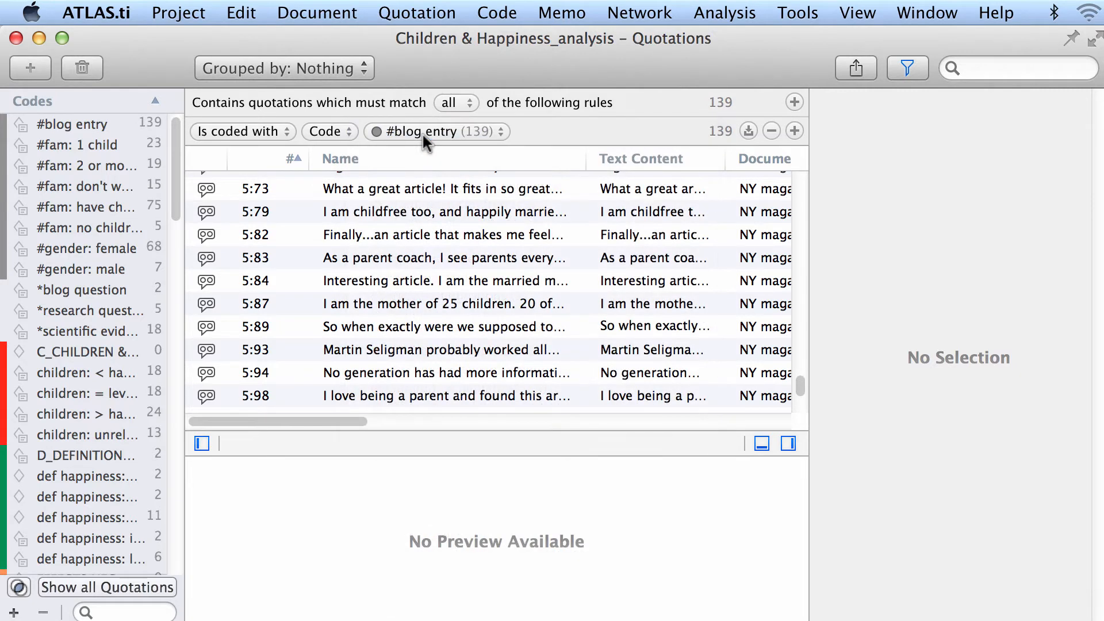
- Add another filter rule and set it to "AND: All of the following are true"
{"action": "left_click", "coordinate": [796, 130]}
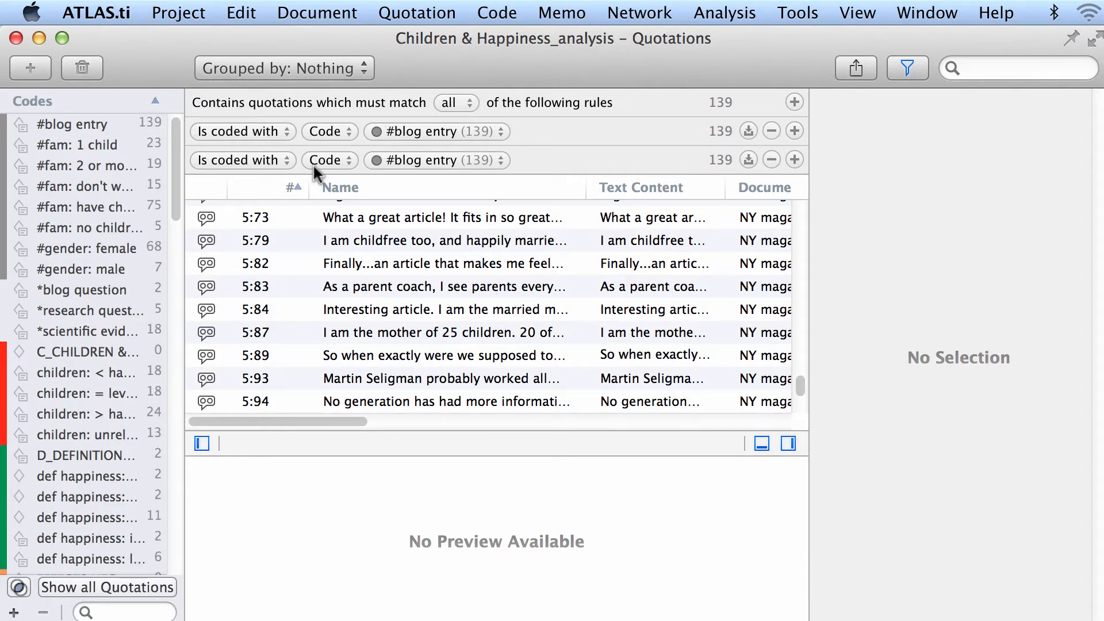
{"action": "left_click", "coordinate": [277, 157]}
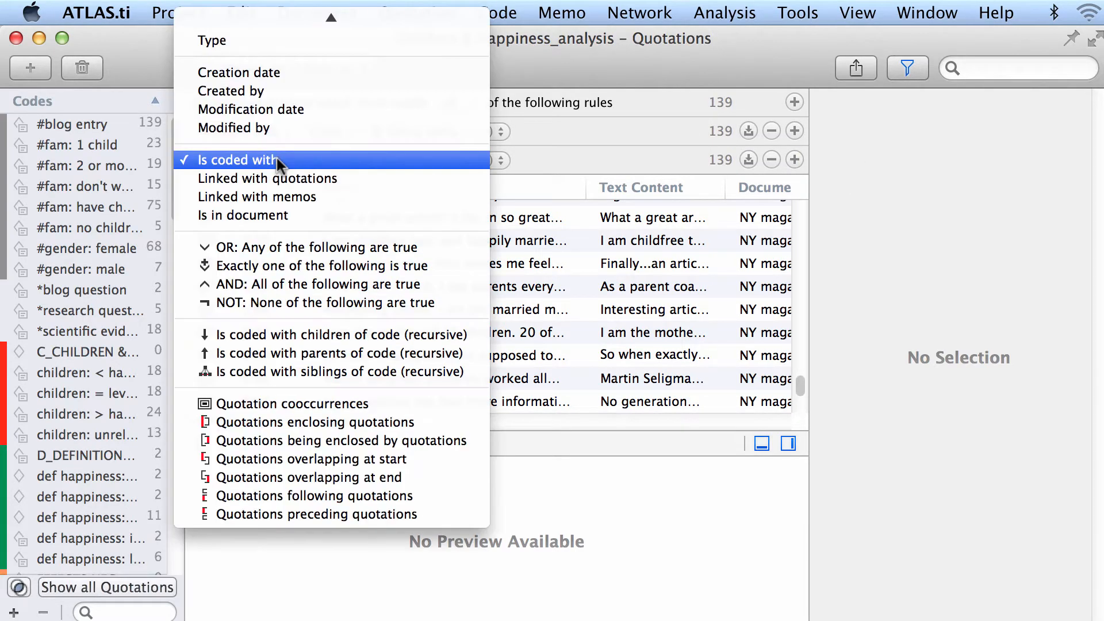
{"action": "left_click", "coordinate": [275, 279]}
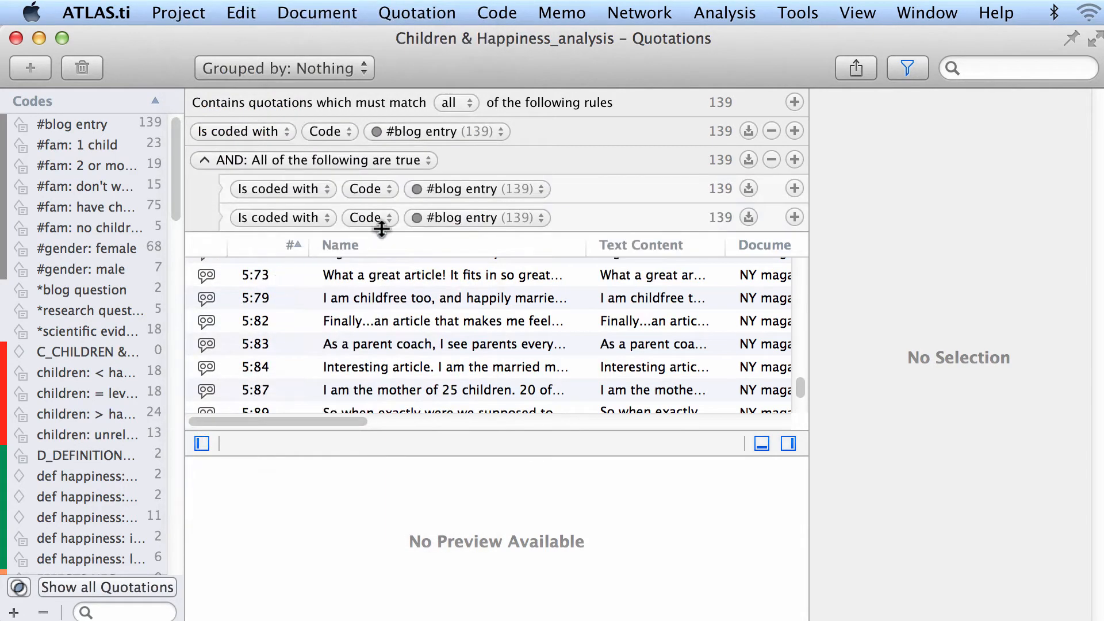
- Set the AND rule's second condition to quotations that are in documents of the group *blogs
{"action": "left_click", "coordinate": [319, 218]}
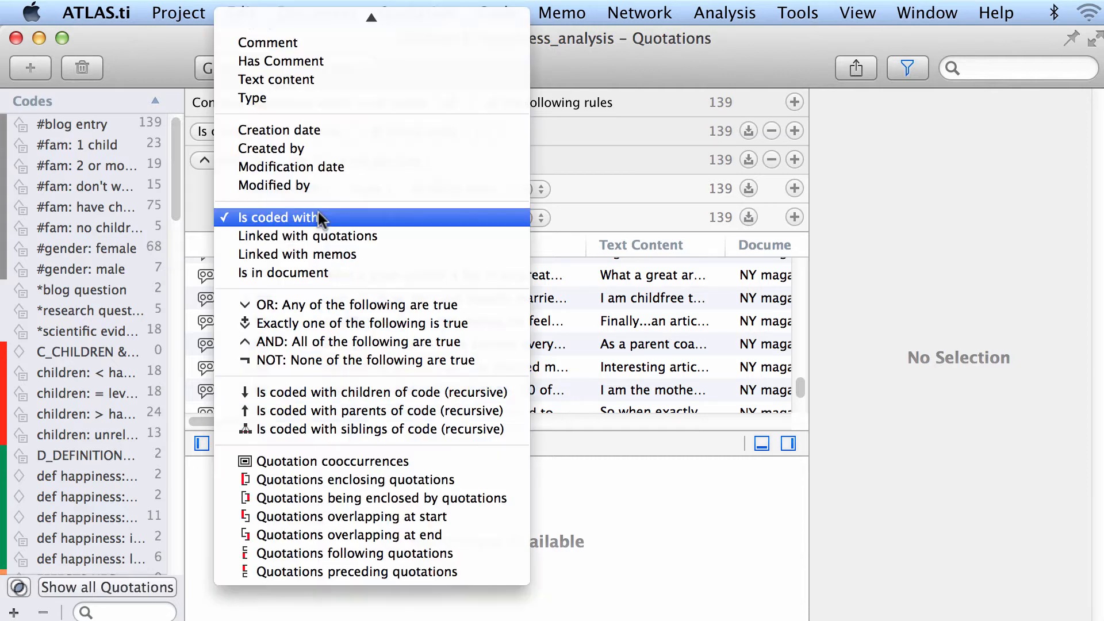
{"action": "left_click", "coordinate": [304, 272]}
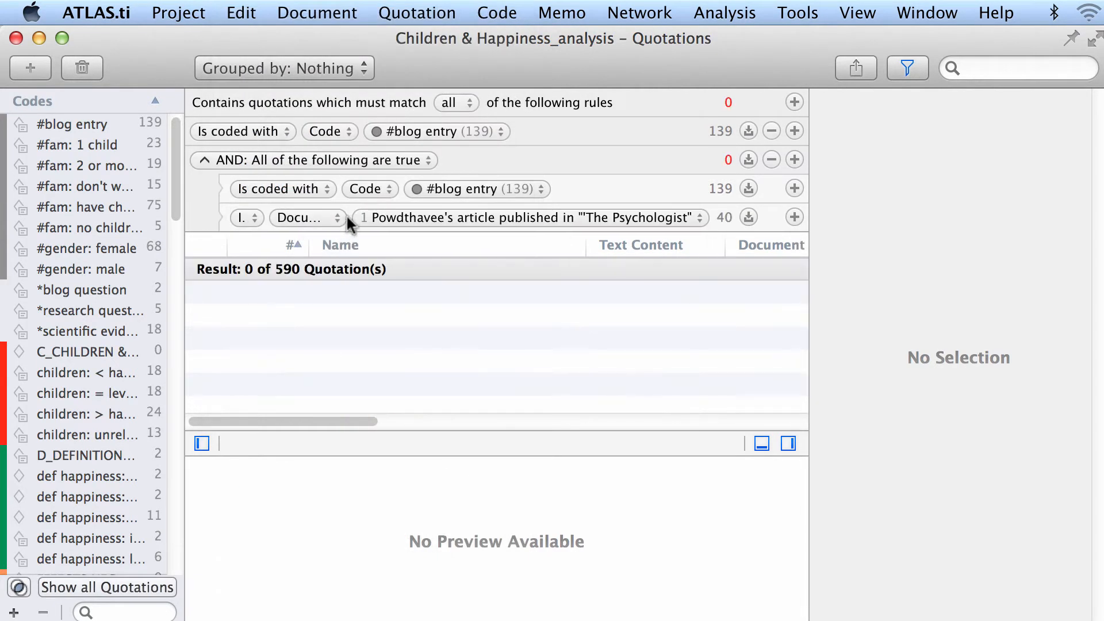
{"action": "left_click", "coordinate": [335, 217]}
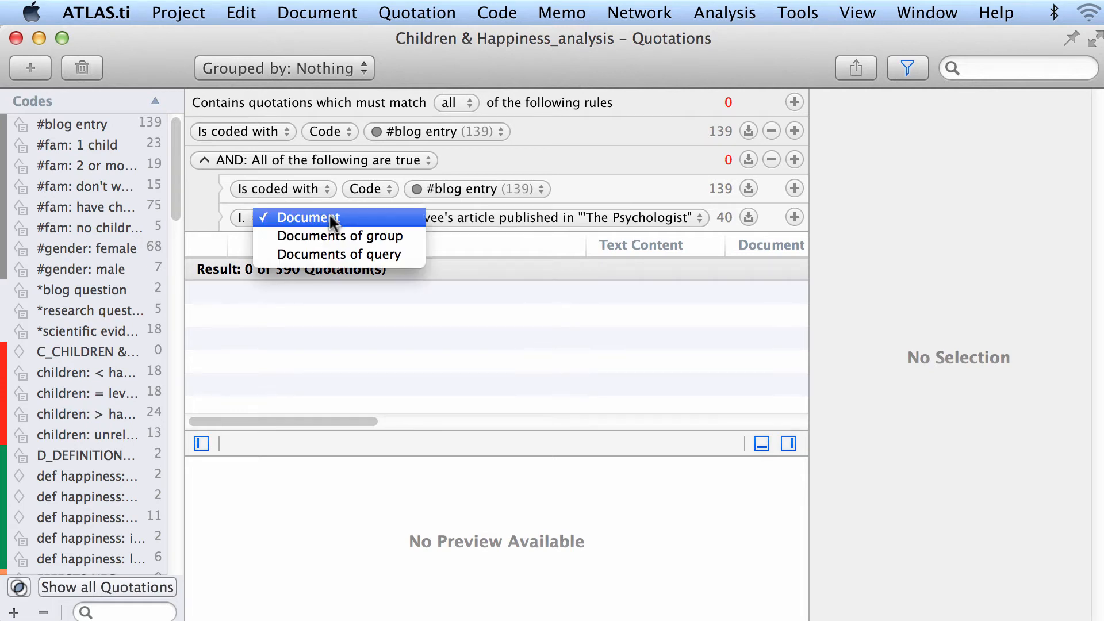
{"action": "left_click", "coordinate": [329, 236]}
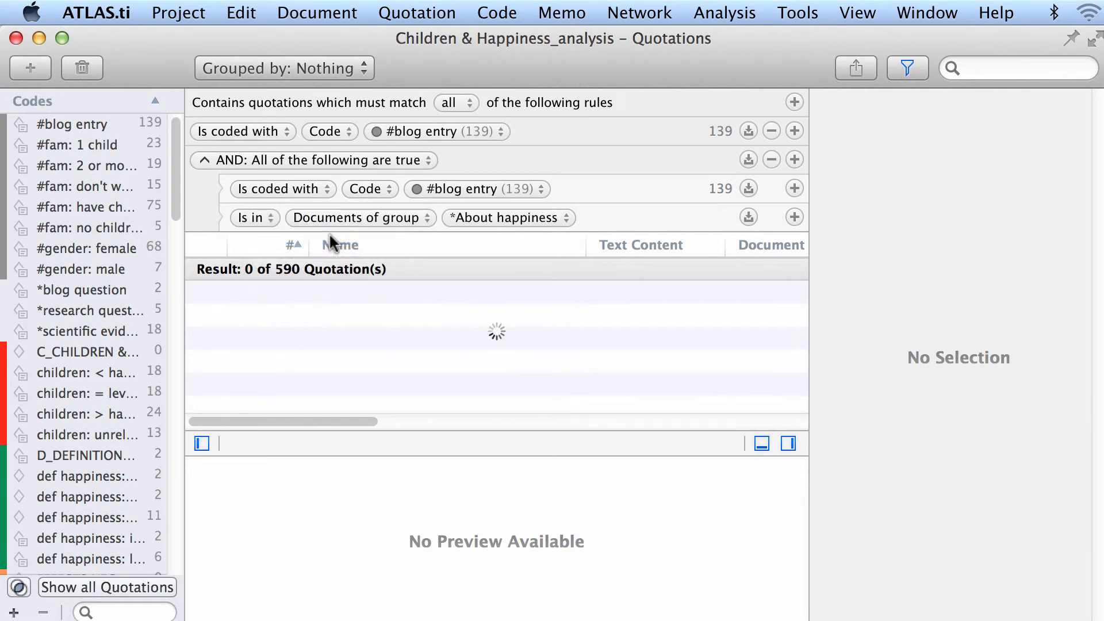
{"action": "left_click", "coordinate": [491, 218]}
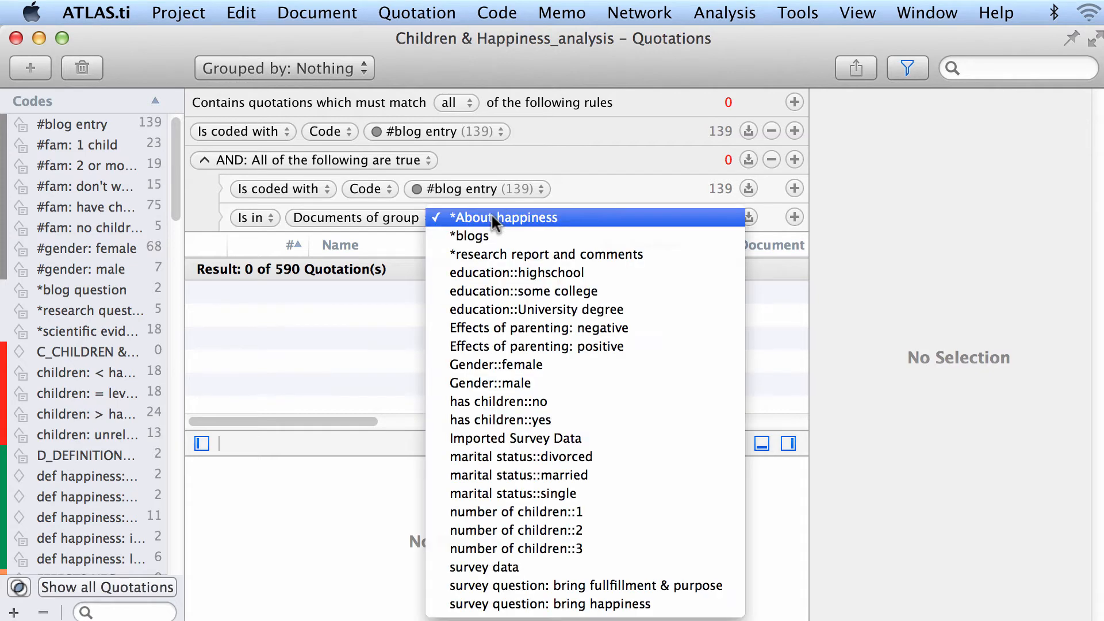
{"action": "left_click", "coordinate": [487, 237]}
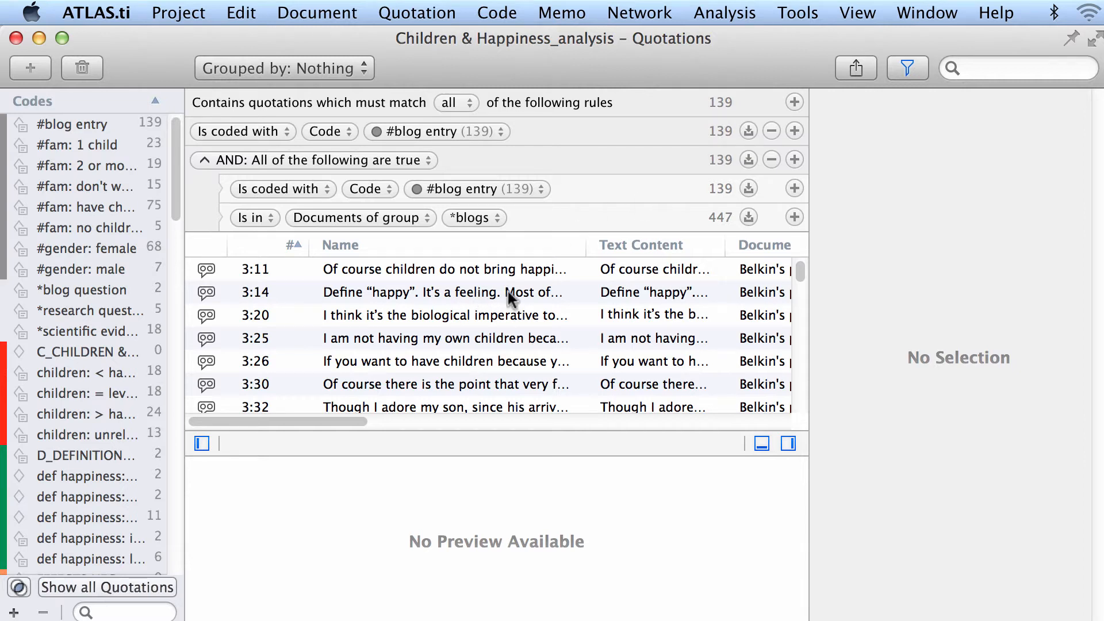
- Remove the standalone #blog entry rule above the AND rule and look through the filtered quotations from start to end
{"action": "left_click", "coordinate": [771, 131]}
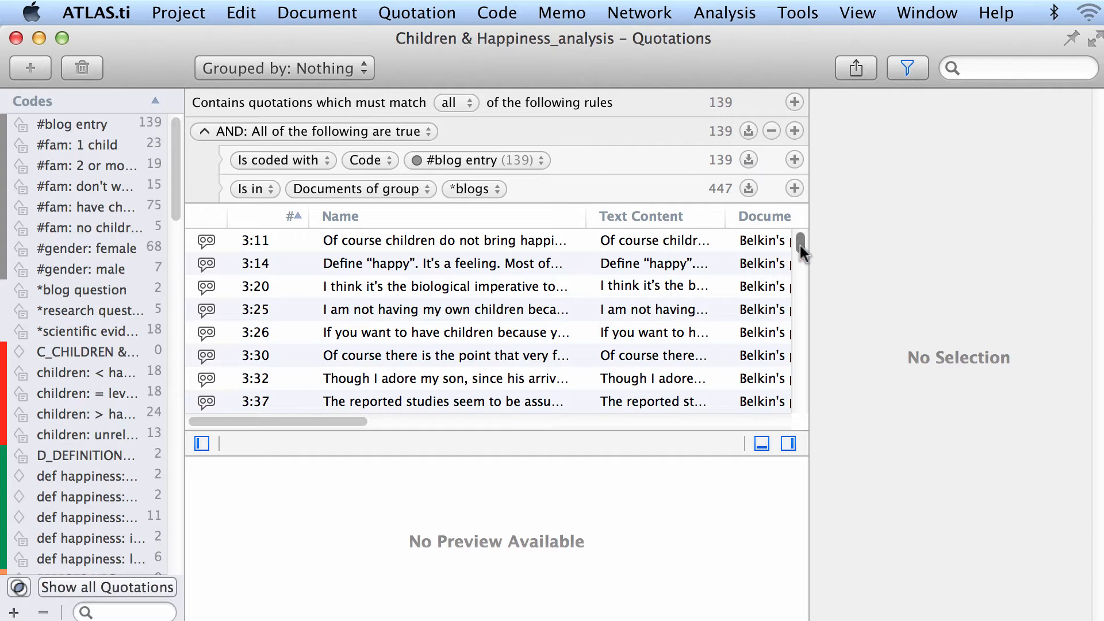
{"action": "left_click_drag", "start_coordinate": [799, 246], "coordinate": [780, 232]}
{"action": "scroll", "coordinate": [793, 305], "scroll_direction": "down", "scroll_amount": 10}
{"action": "scroll", "coordinate": [790, 315], "scroll_direction": "down", "scroll_amount": 15}
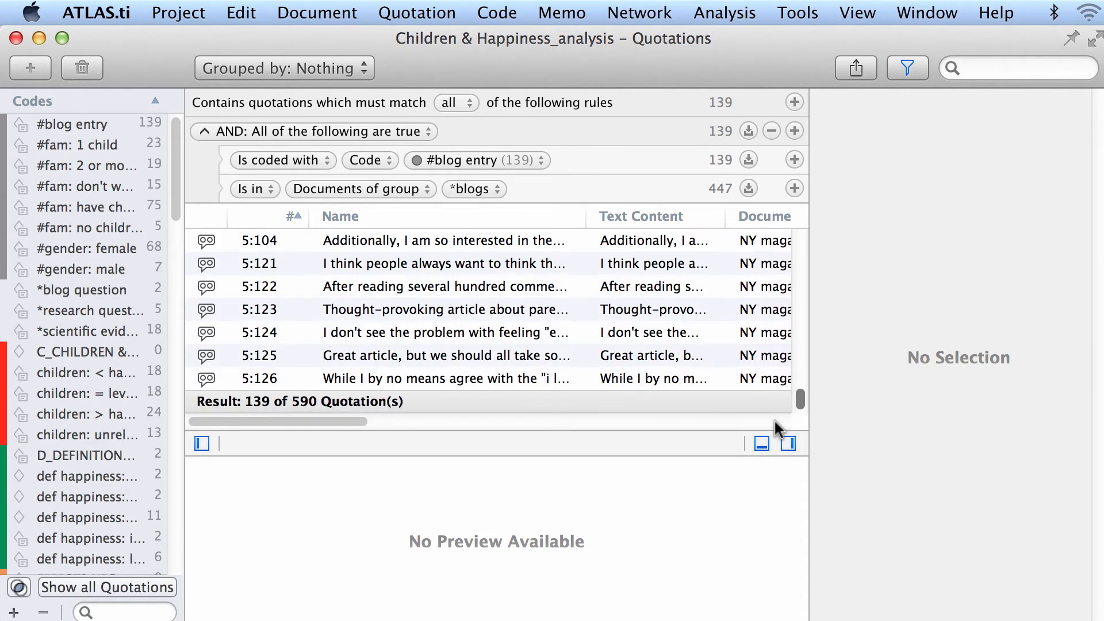
{"action": "left_click_drag", "start_coordinate": [798, 402], "coordinate": [798, 216]}
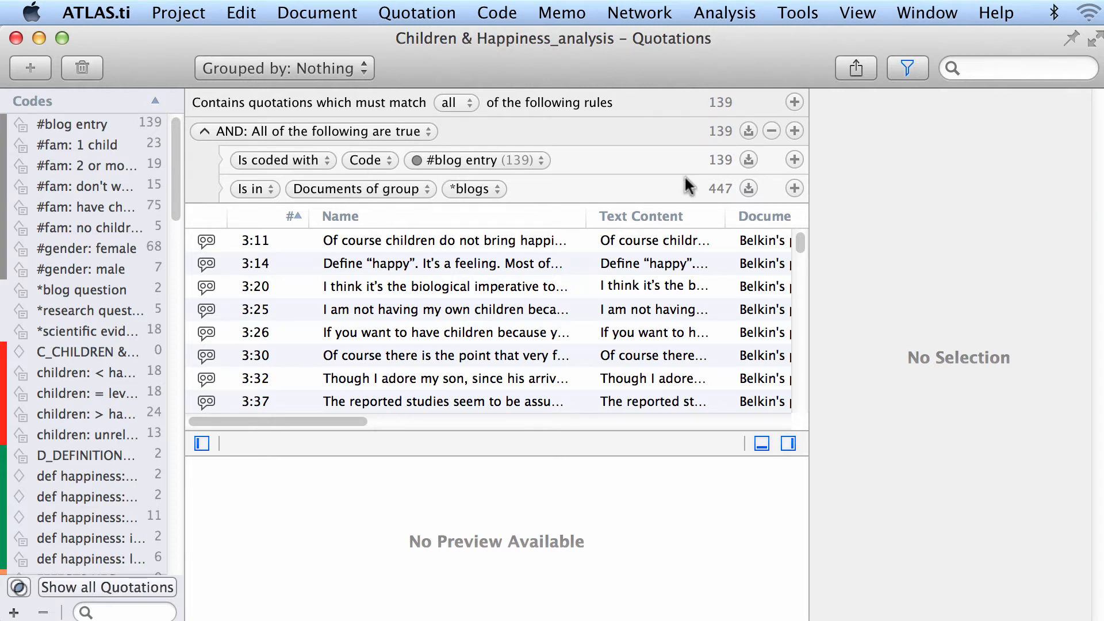
- Clear all filter rules from the quotation list, including a trial rule for quotations coded with #blog entry
{"action": "left_click", "coordinate": [770, 130]}
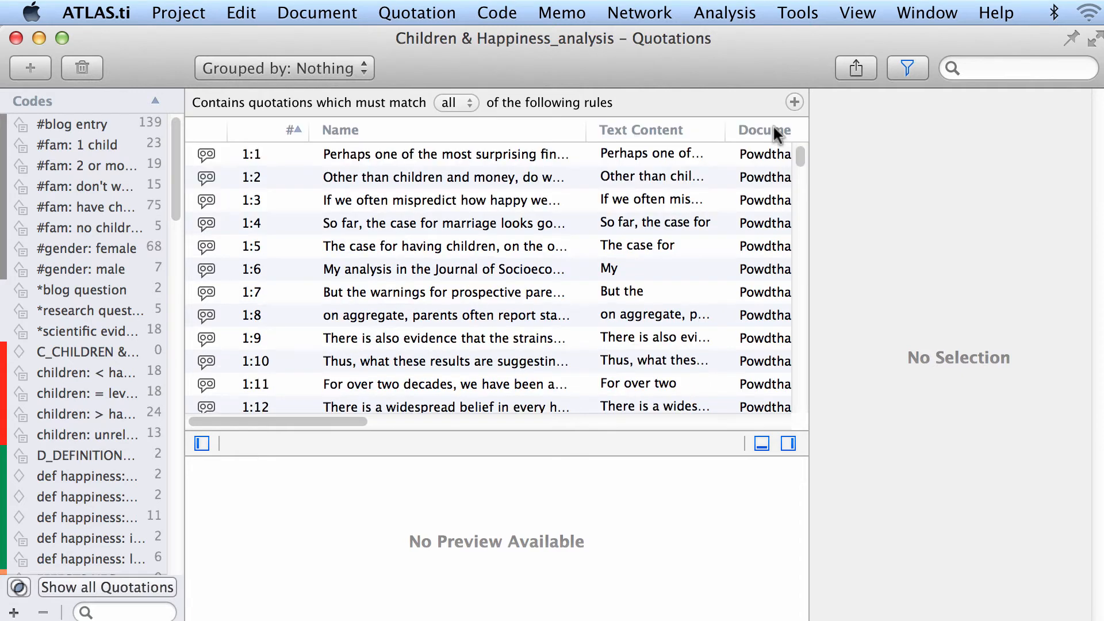
{"action": "left_click", "coordinate": [907, 74]}
{"action": "left_click", "coordinate": [907, 73]}
{"action": "left_click", "coordinate": [794, 102]}
{"action": "left_click", "coordinate": [274, 130]}
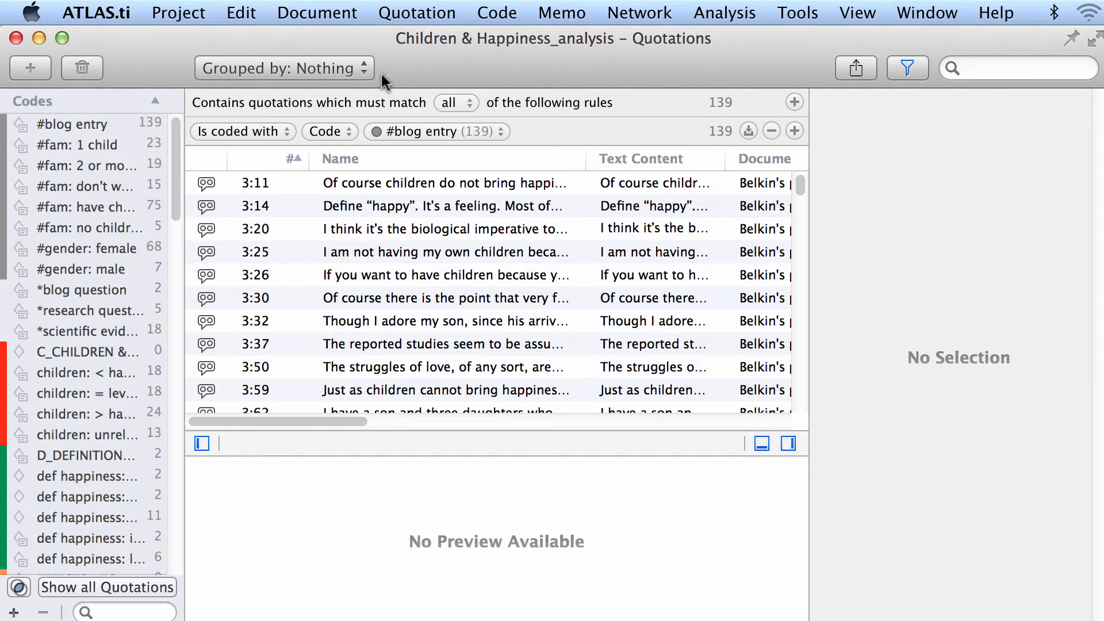
{"action": "left_click", "coordinate": [771, 131]}
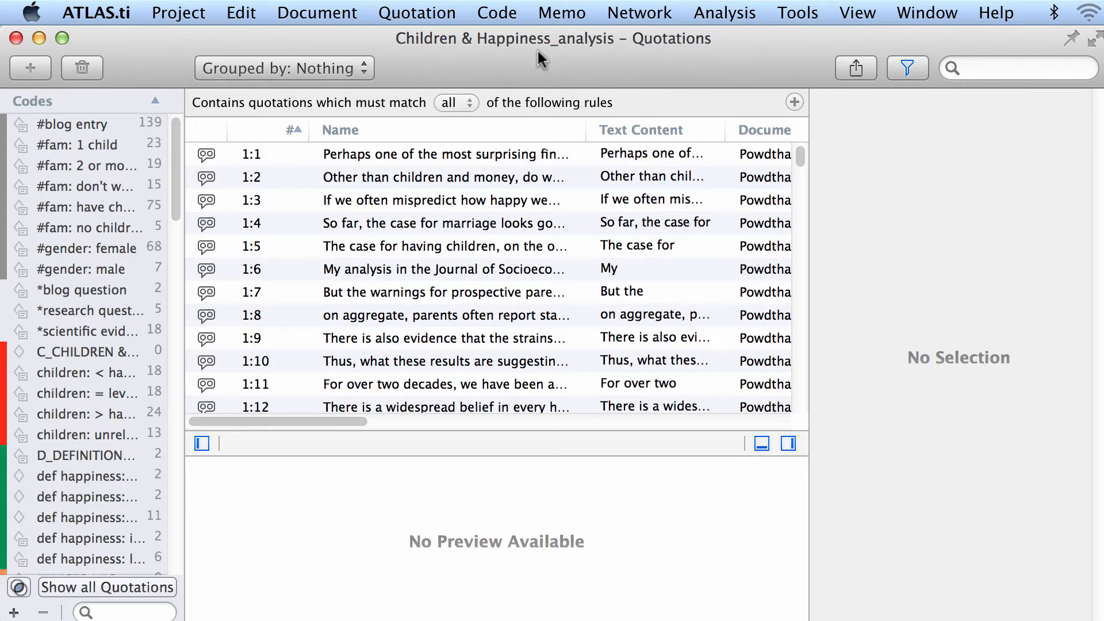
- Close the Quotation Manager and open the Document Manager
{"action": "left_click", "coordinate": [16, 39]}
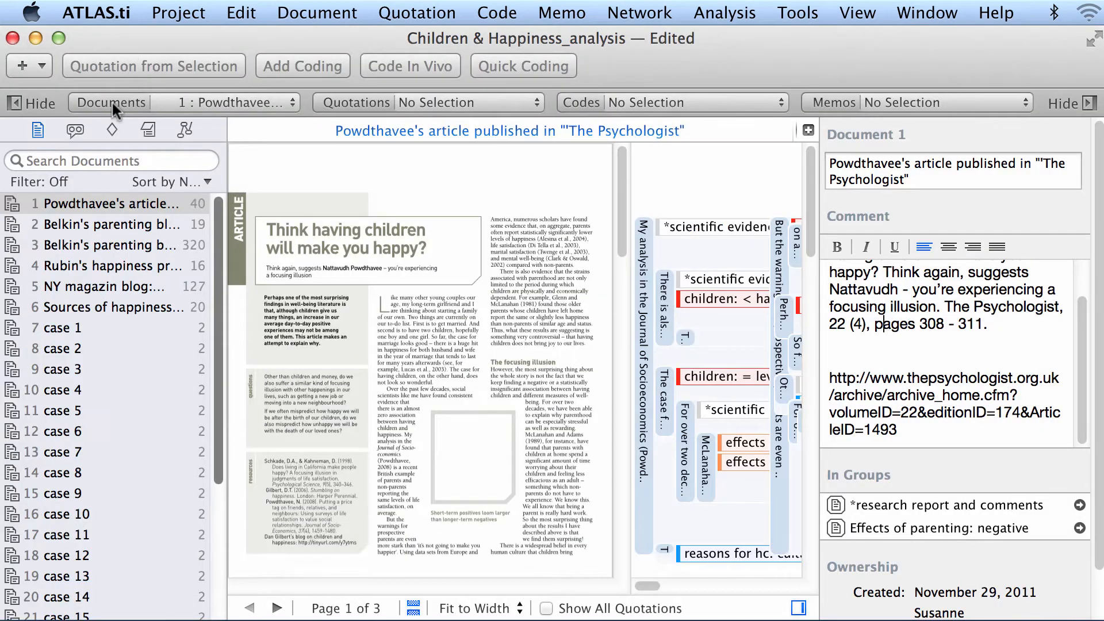
{"action": "left_click", "coordinate": [276, 12]}
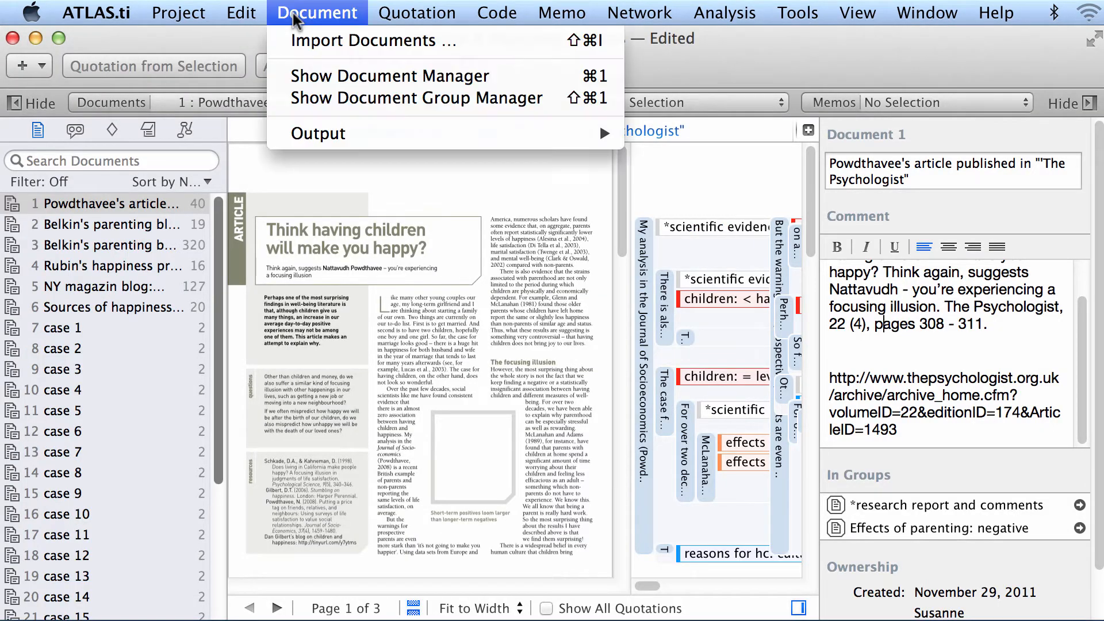
{"action": "left_click", "coordinate": [318, 81]}
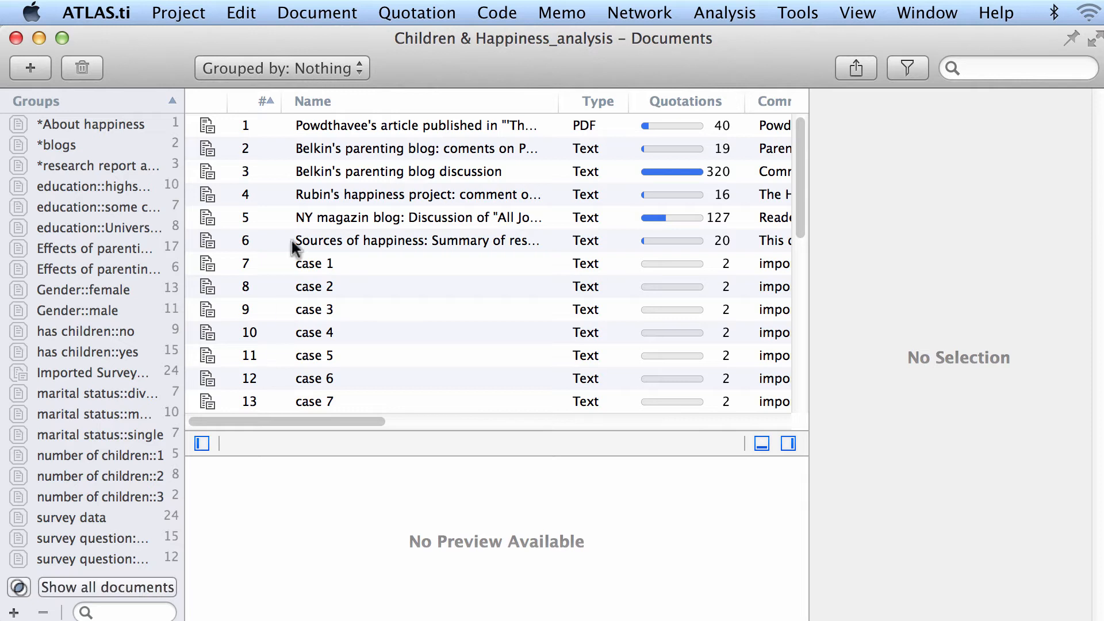
- Group the documents by Codes and look through the grouped list, selecting document 2, Belkin's parenting blog comments
{"action": "left_click", "coordinate": [356, 68]}
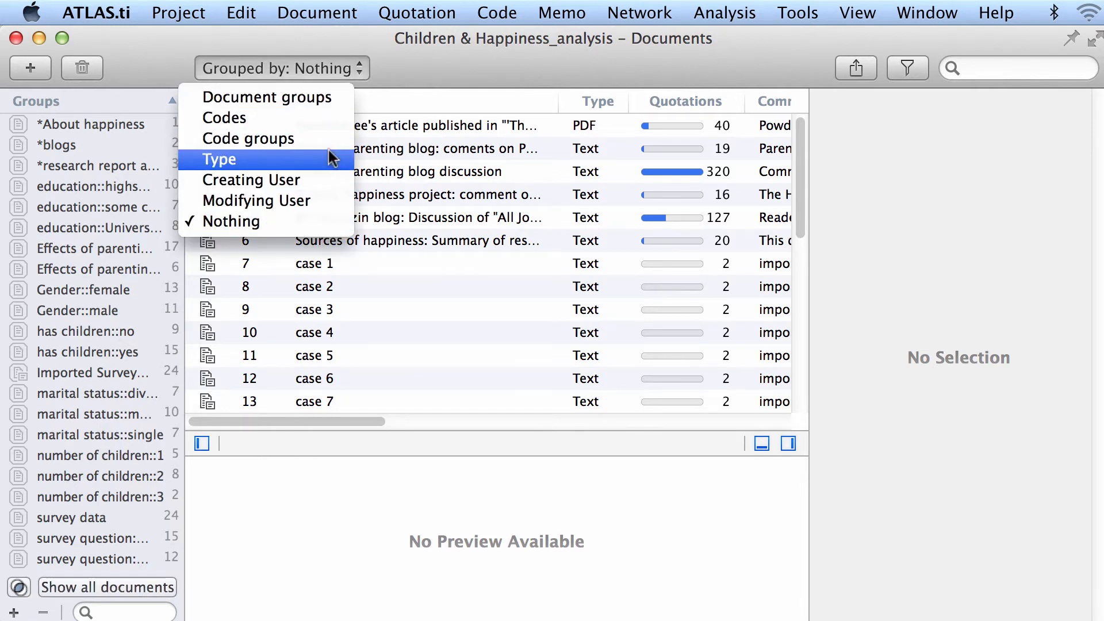
{"action": "left_click", "coordinate": [294, 123]}
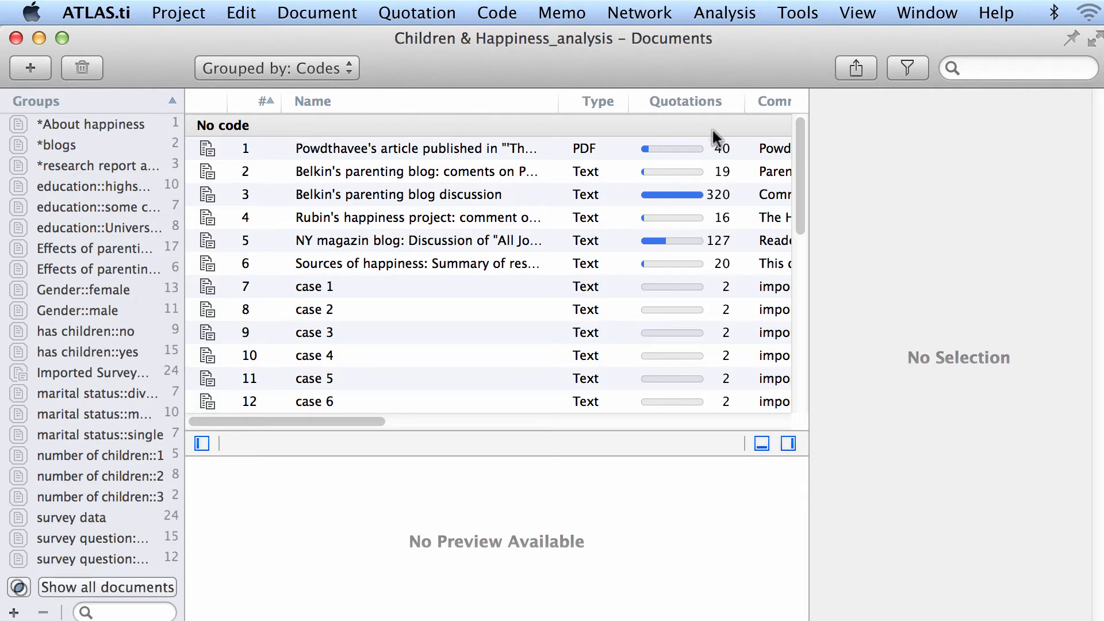
{"action": "left_click_drag", "start_coordinate": [801, 163], "coordinate": [780, 23]}
{"action": "left_click", "coordinate": [620, 180]}
{"action": "mouse_move", "coordinate": [796, 171]}
{"action": "left_mouse_down"}
{"action": "mouse_move", "coordinate": [769, 392]}
{"action": "mouse_move", "coordinate": [786, 183]}
{"action": "left_mouse_up"}
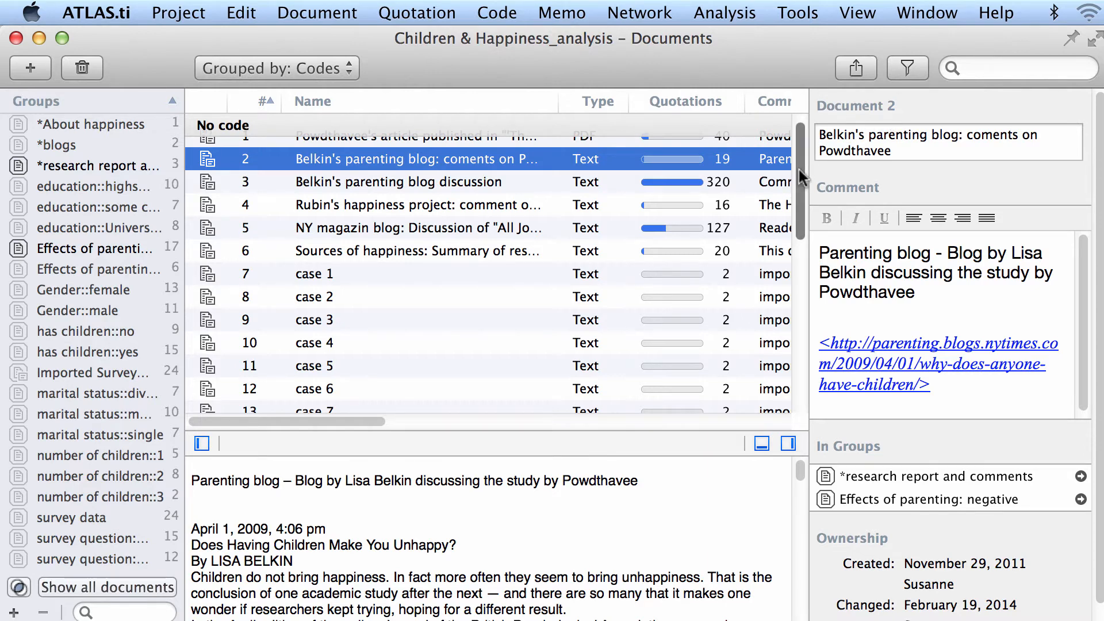
{"action": "left_click_drag", "start_coordinate": [800, 172], "coordinate": [795, 126]}
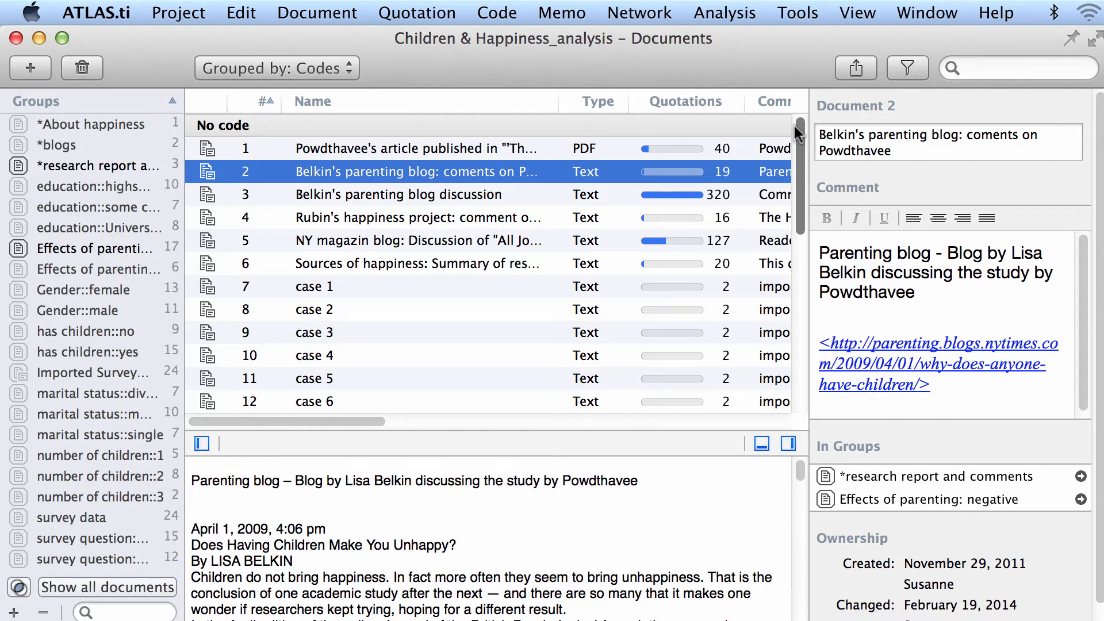
- Switch the document grouping to Document groups and then back to Codes to refresh the grouped list
{"action": "left_click", "coordinate": [345, 63]}
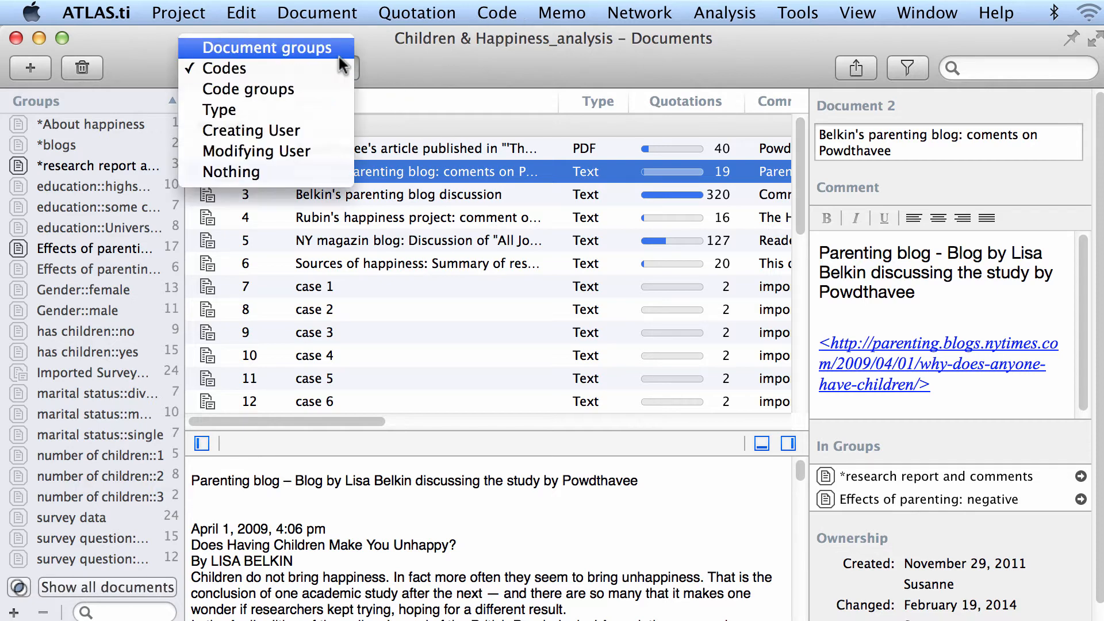
{"action": "left_click", "coordinate": [308, 50]}
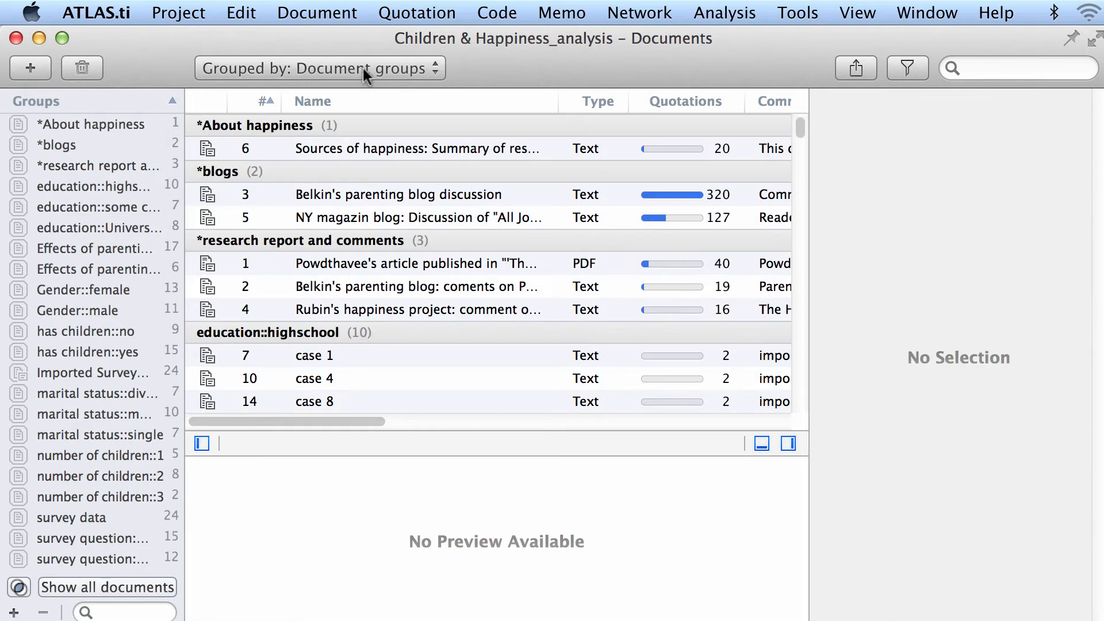
{"action": "left_click", "coordinate": [385, 71]}
{"action": "left_click", "coordinate": [360, 84]}
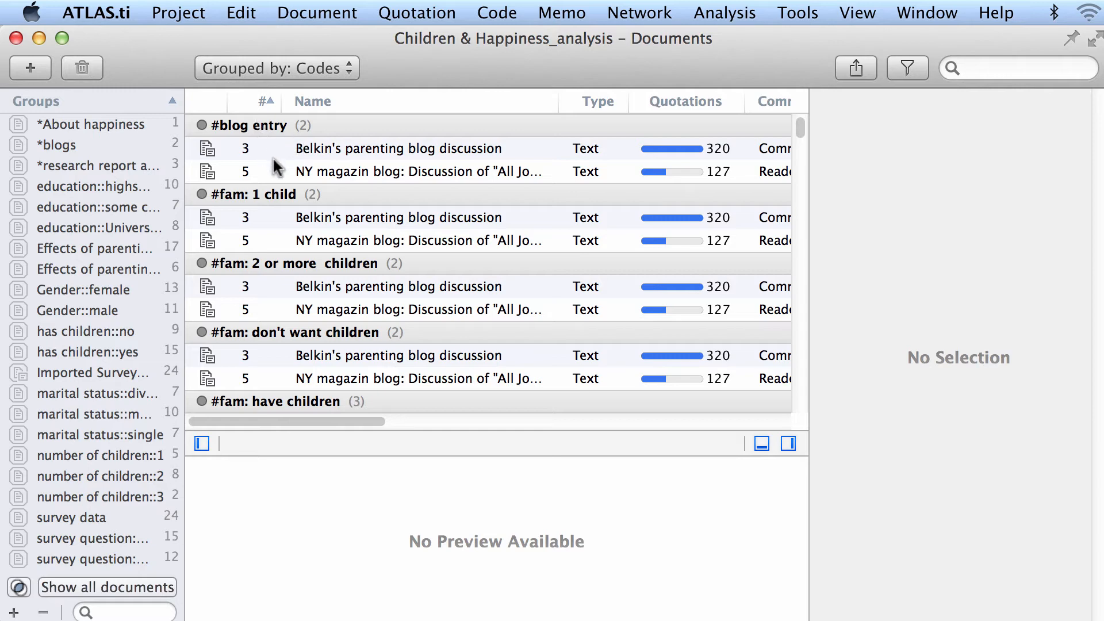
- Look through the documents listed under the codes #blog entry and #fam: 1 child, previewing documents 3 and 5
{"action": "left_click", "coordinate": [347, 156]}
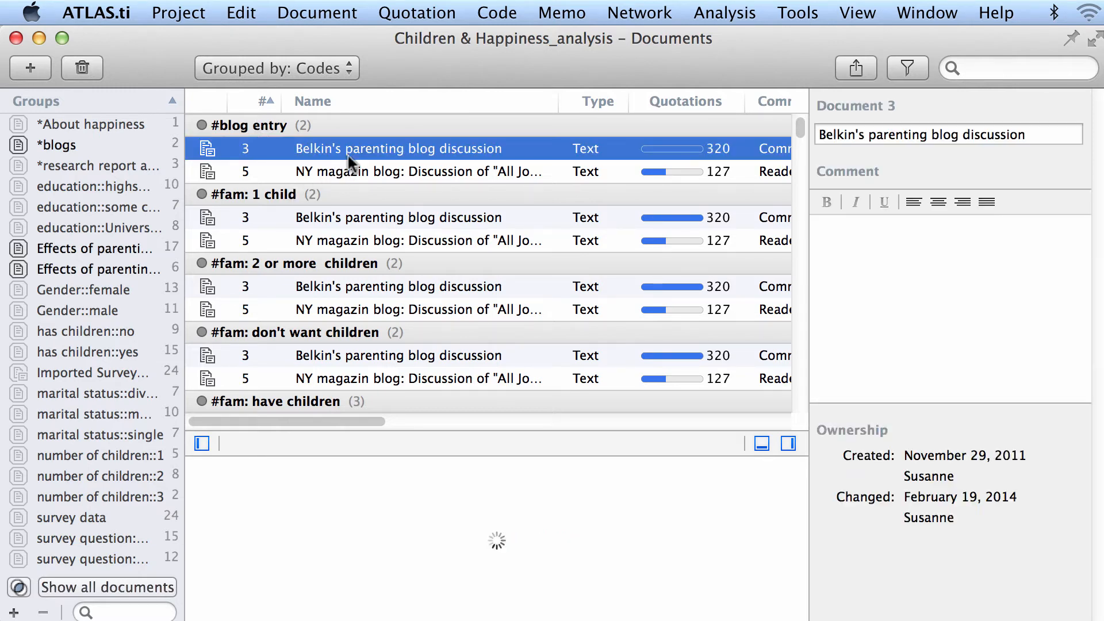
{"action": "left_click", "coordinate": [349, 170]}
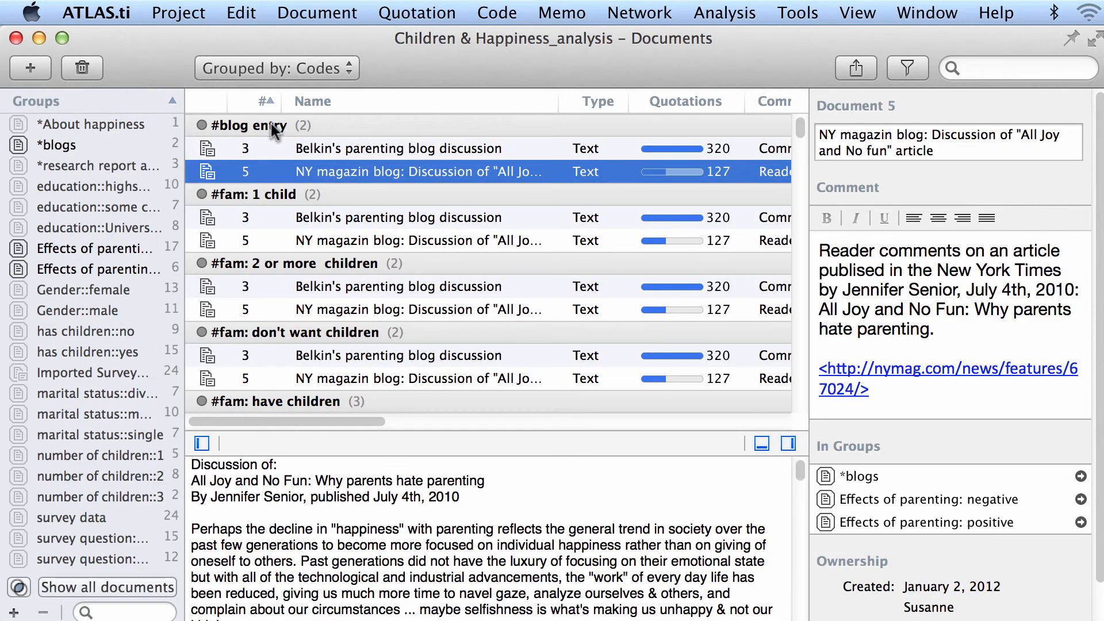
{"action": "left_click", "coordinate": [336, 225]}
{"action": "left_click", "coordinate": [336, 236]}
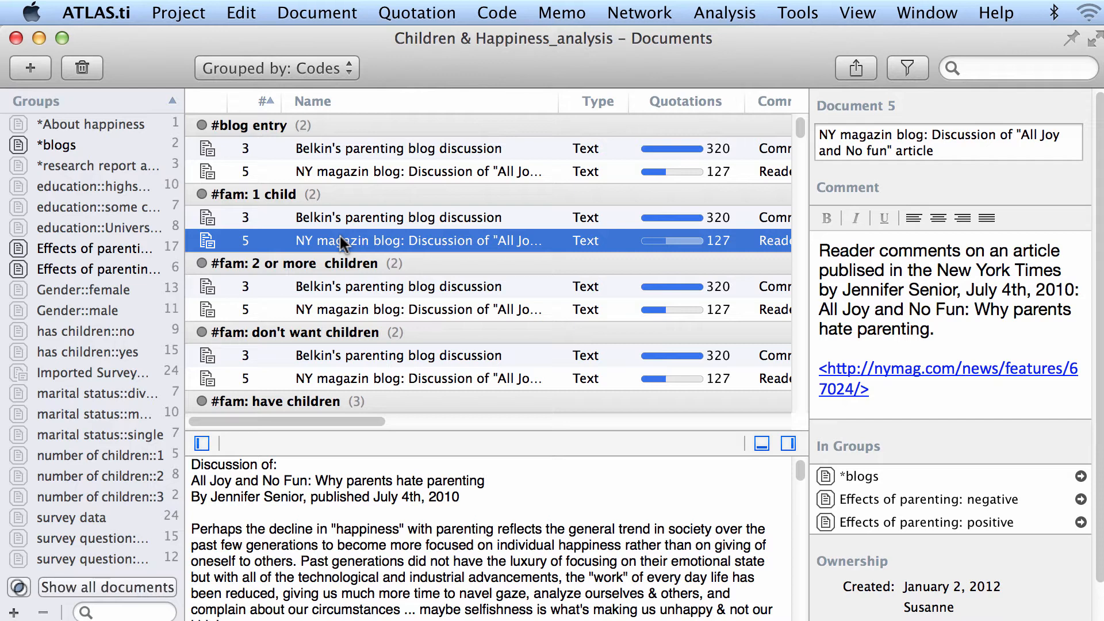
{"action": "left_click", "coordinate": [340, 212]}
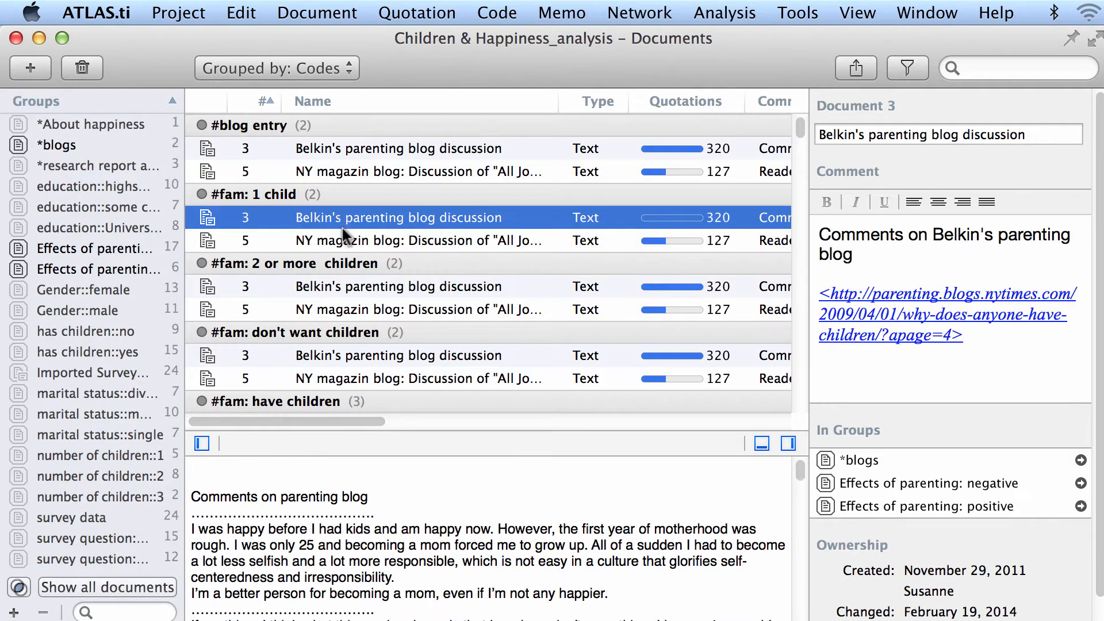
{"action": "left_click", "coordinate": [343, 233]}
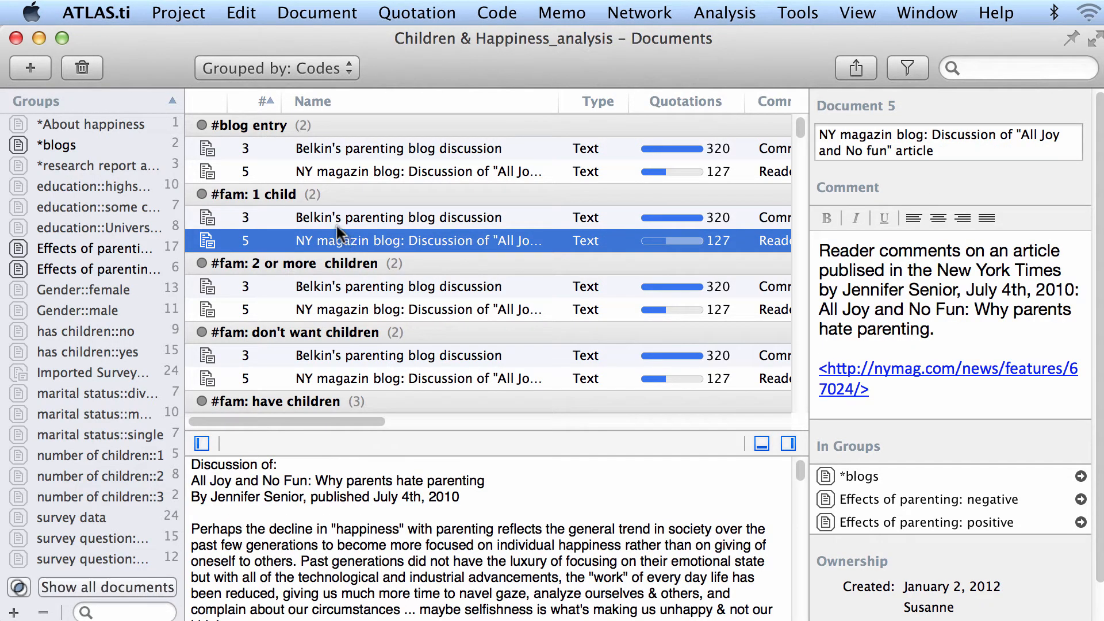
{"action": "left_click", "coordinate": [308, 192]}
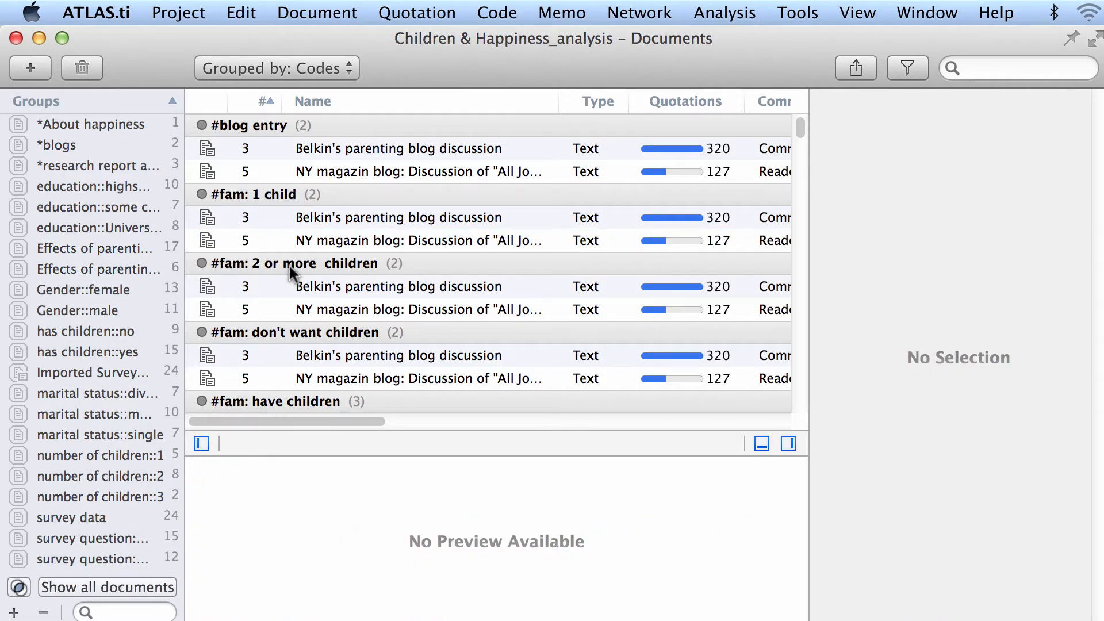
- Group the documents by Code groups, switching briefly to Type and back to Code groups
{"action": "left_click", "coordinate": [322, 68]}
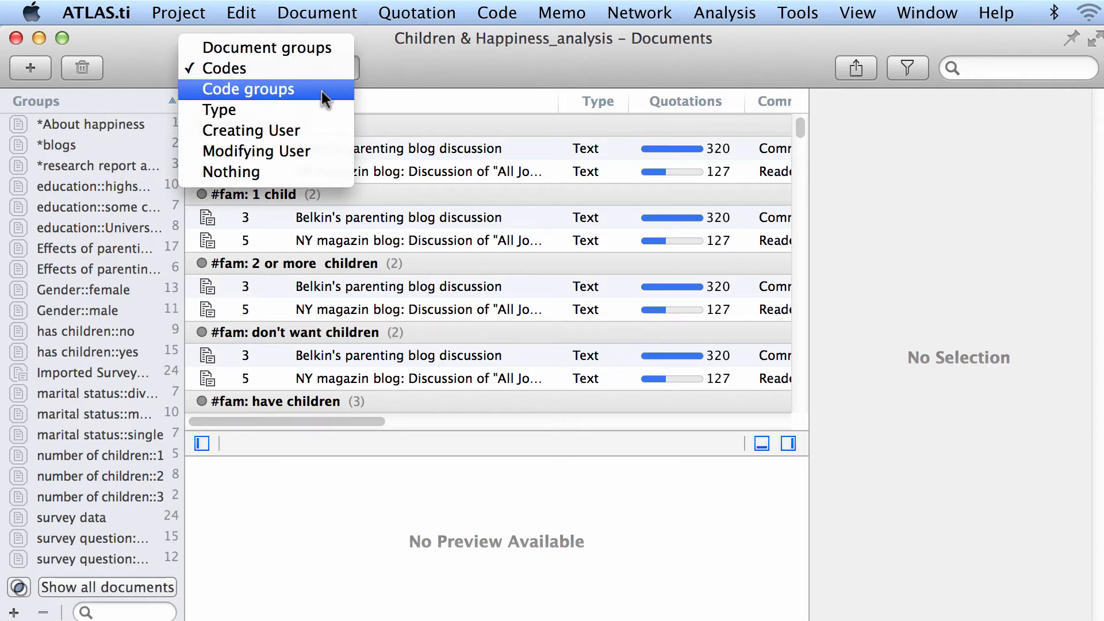
{"action": "left_click", "coordinate": [315, 88]}
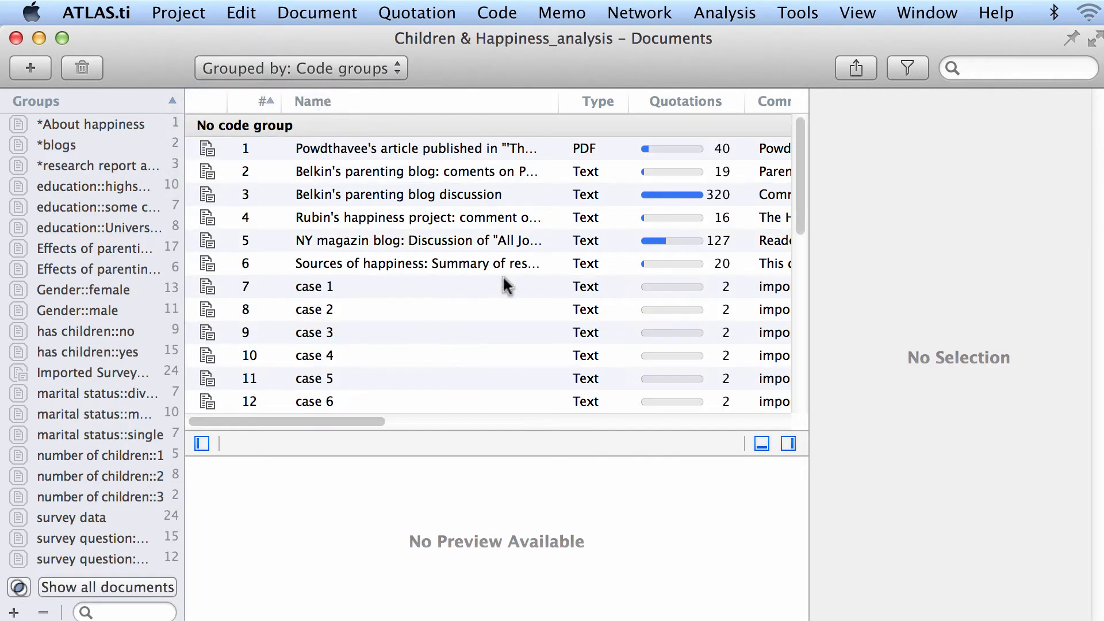
{"action": "left_click", "coordinate": [360, 73]}
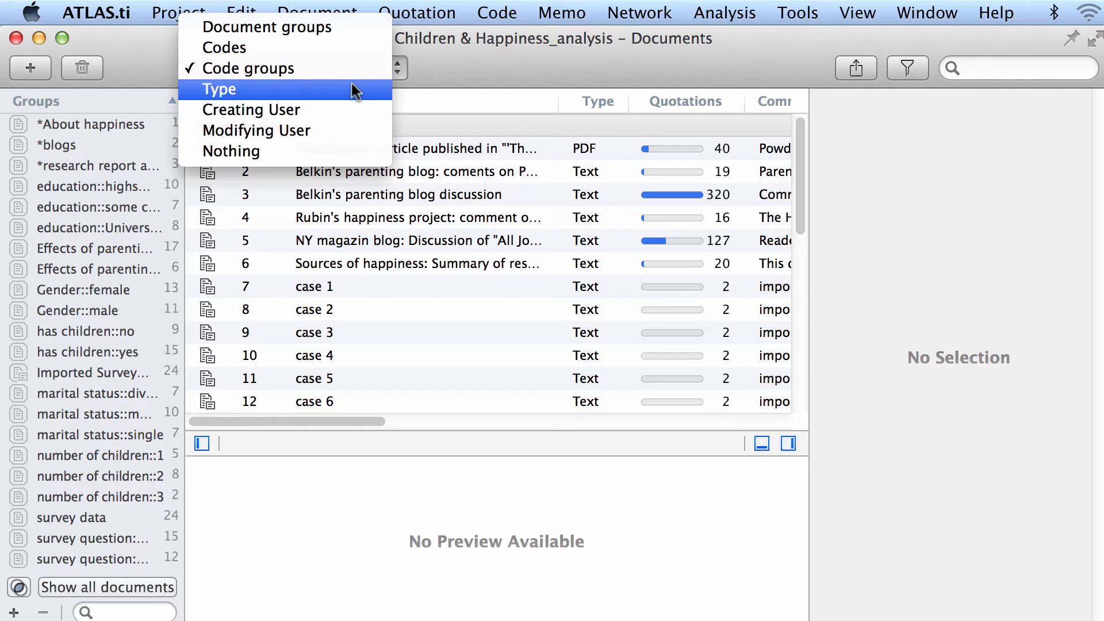
{"action": "left_click", "coordinate": [352, 87]}
{"action": "left_click", "coordinate": [344, 69]}
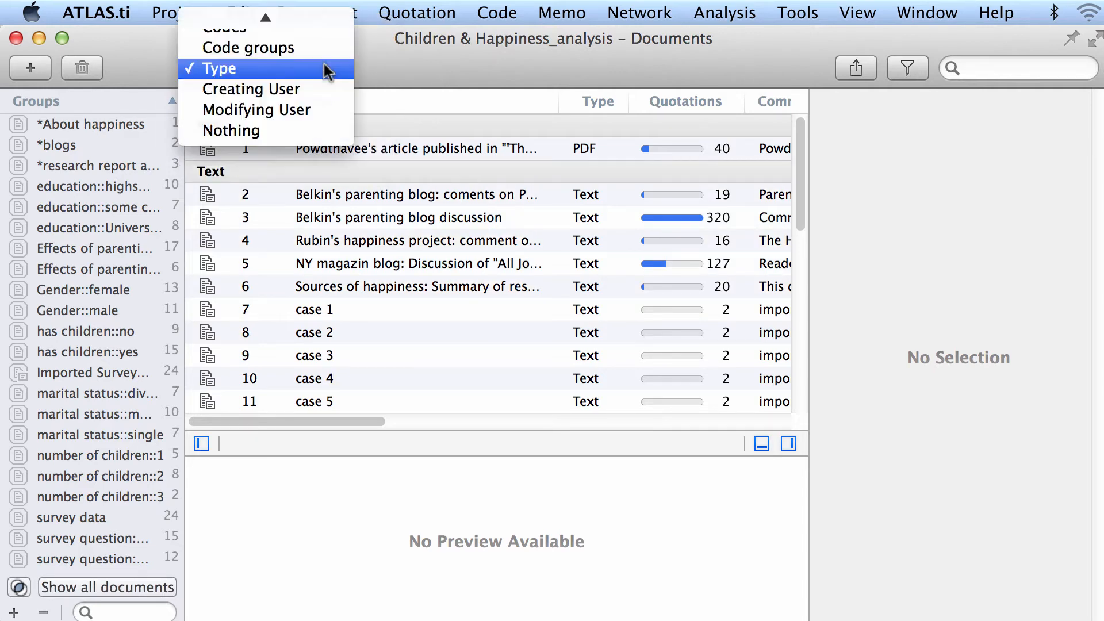
{"action": "left_click", "coordinate": [300, 47]}
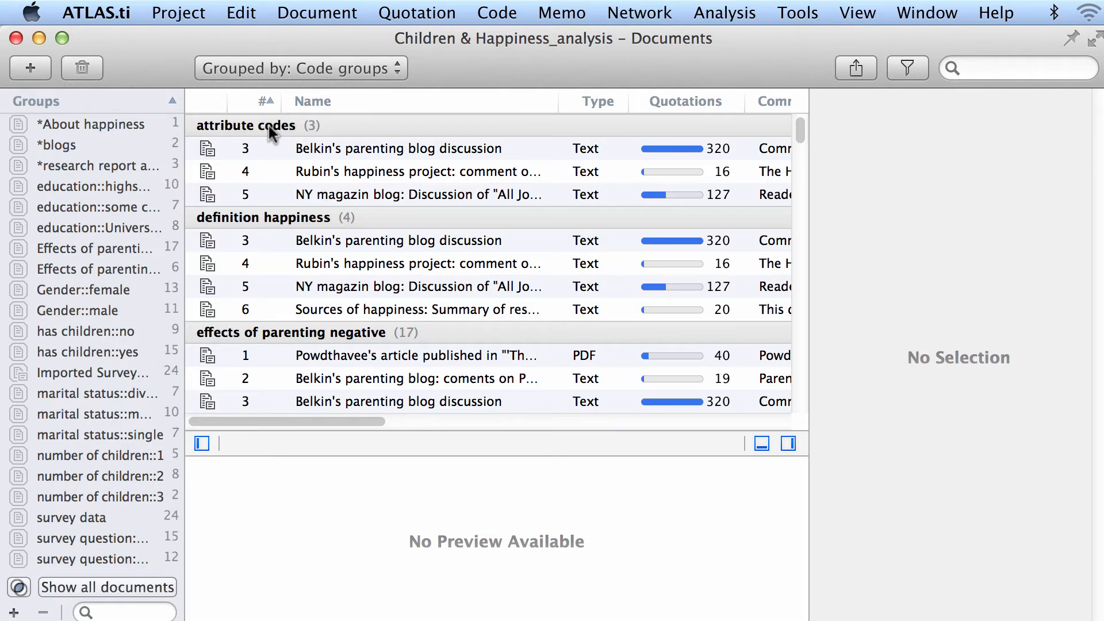
- Switch the document grouping to Nothing, try Document groups, and set the grouping back to Nothing
{"action": "left_click", "coordinate": [331, 72]}
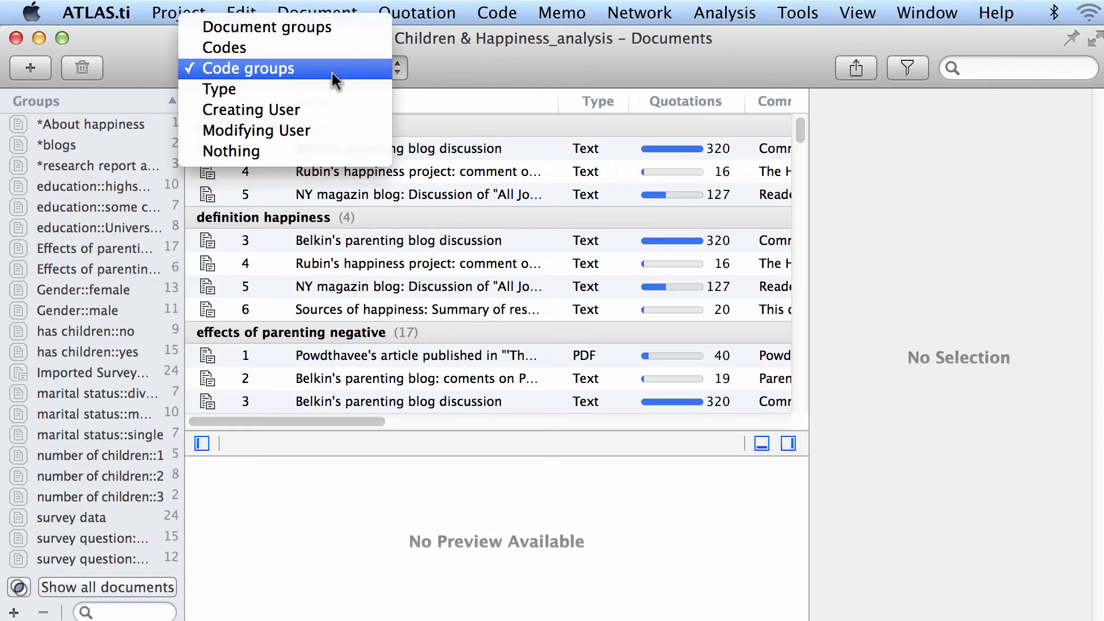
{"action": "left_click", "coordinate": [316, 151]}
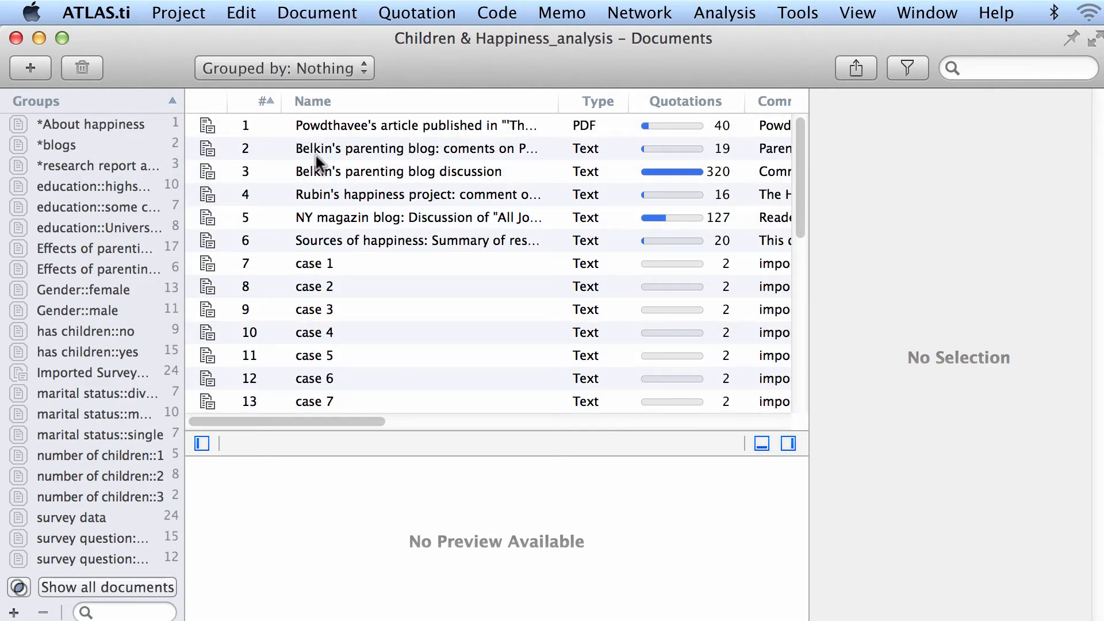
{"action": "left_click", "coordinate": [337, 74]}
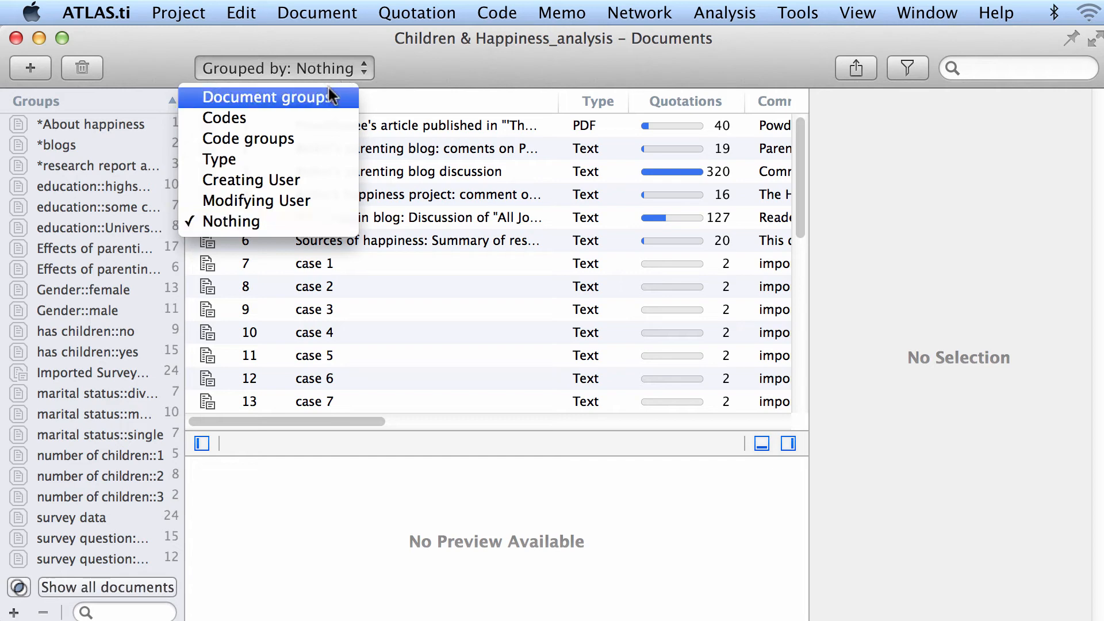
{"action": "left_click", "coordinate": [329, 88]}
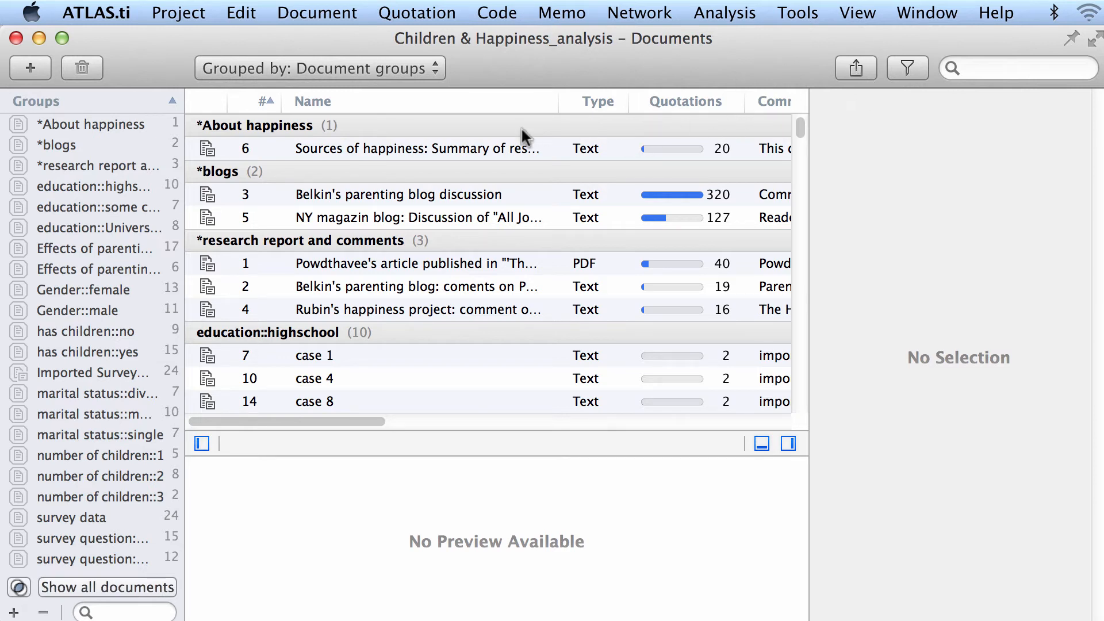
{"action": "left_click", "coordinate": [395, 71]}
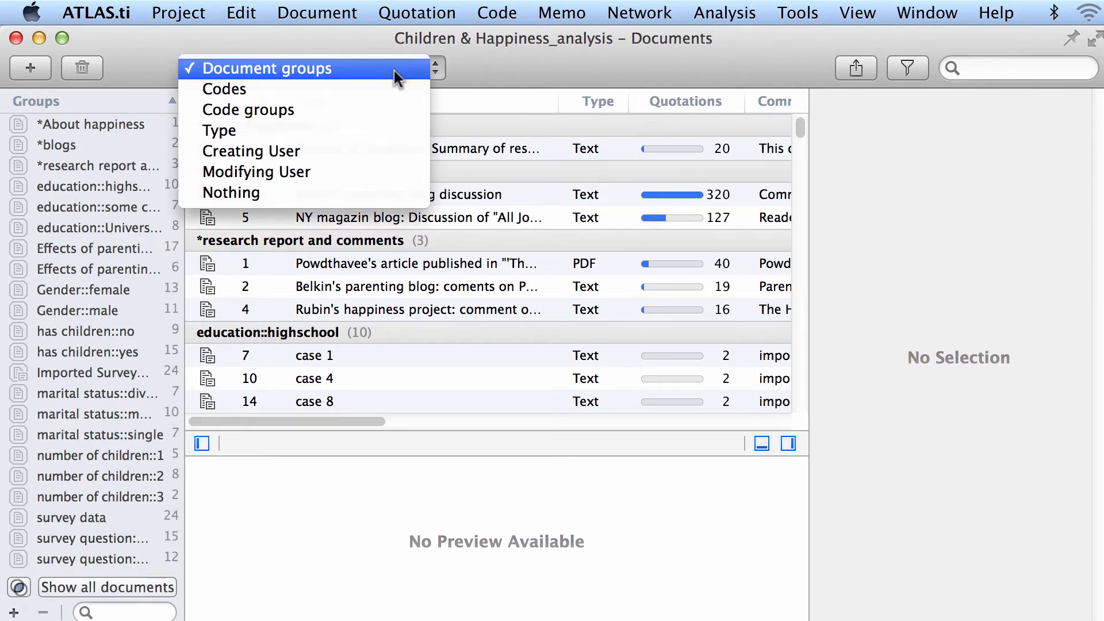
{"action": "left_click", "coordinate": [319, 188]}
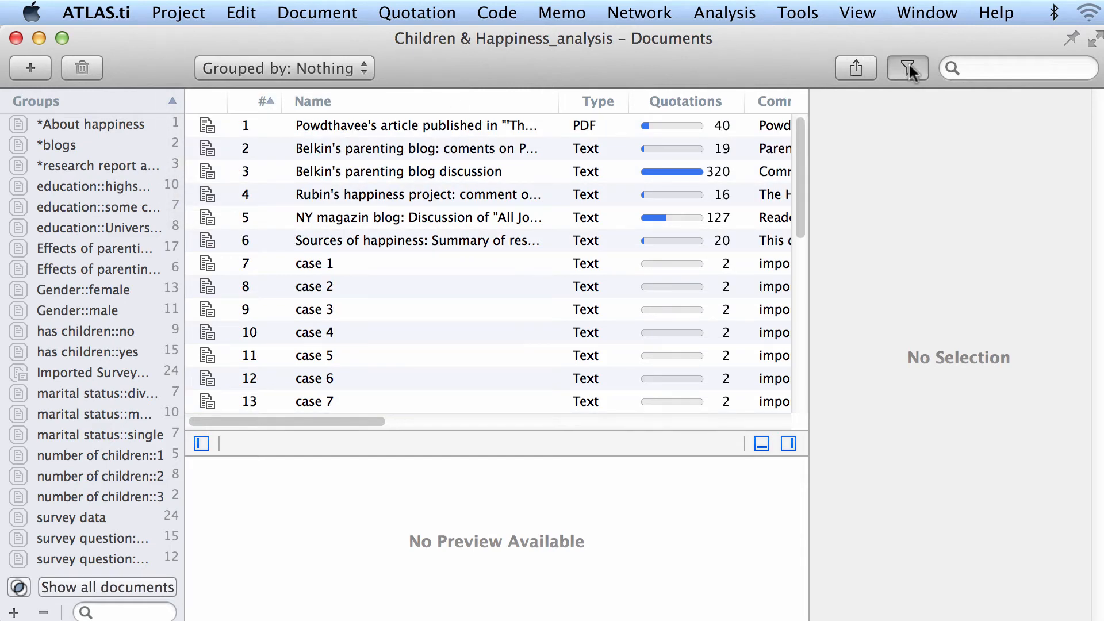
- Show the document filter rules, keep the match condition at all, and add a first rule
{"action": "left_click", "coordinate": [908, 62]}
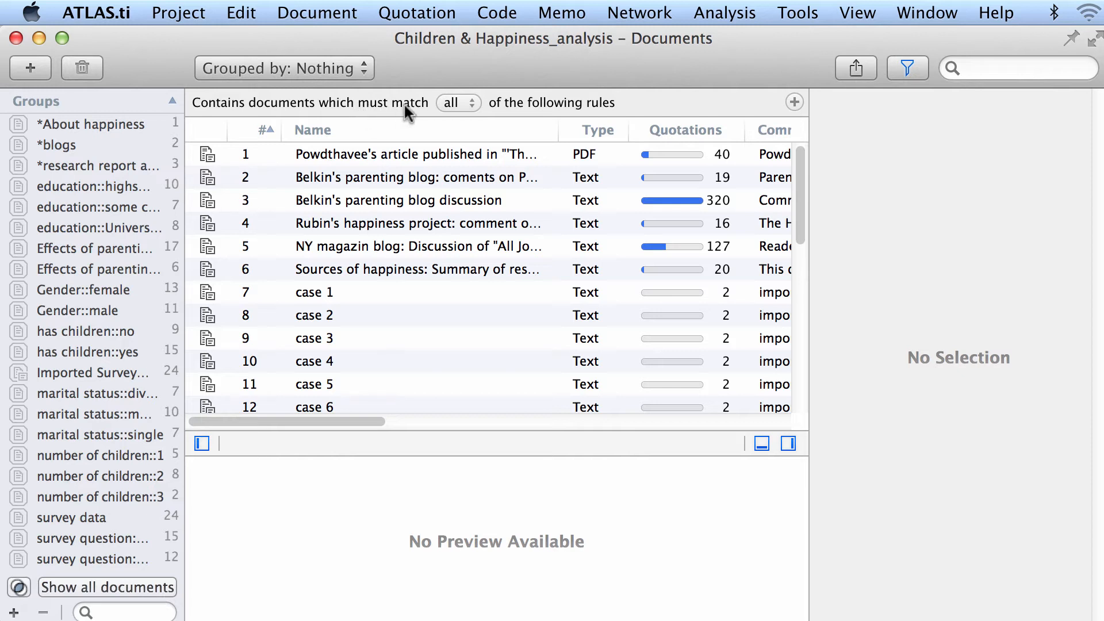
{"action": "left_click", "coordinate": [457, 101]}
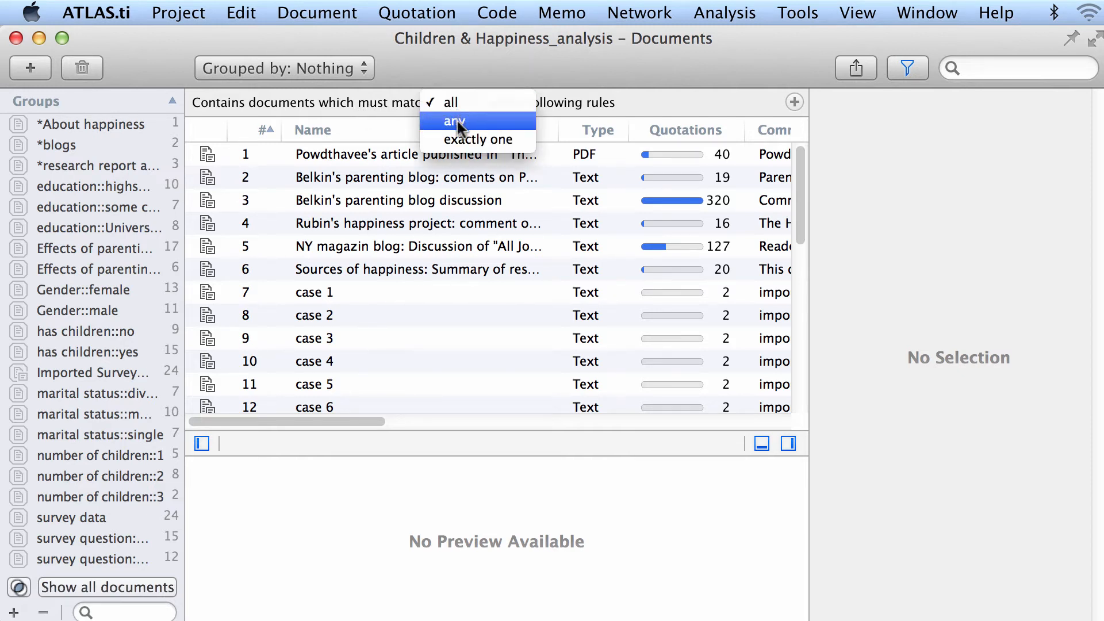
{"action": "left_click", "coordinate": [512, 102]}
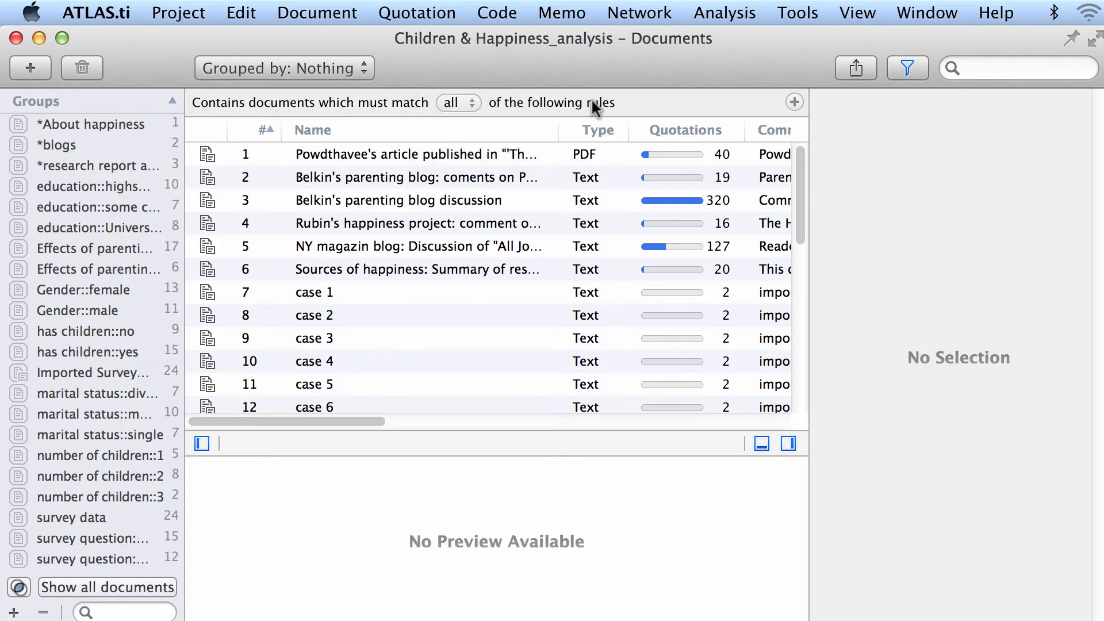
{"action": "left_click", "coordinate": [793, 103]}
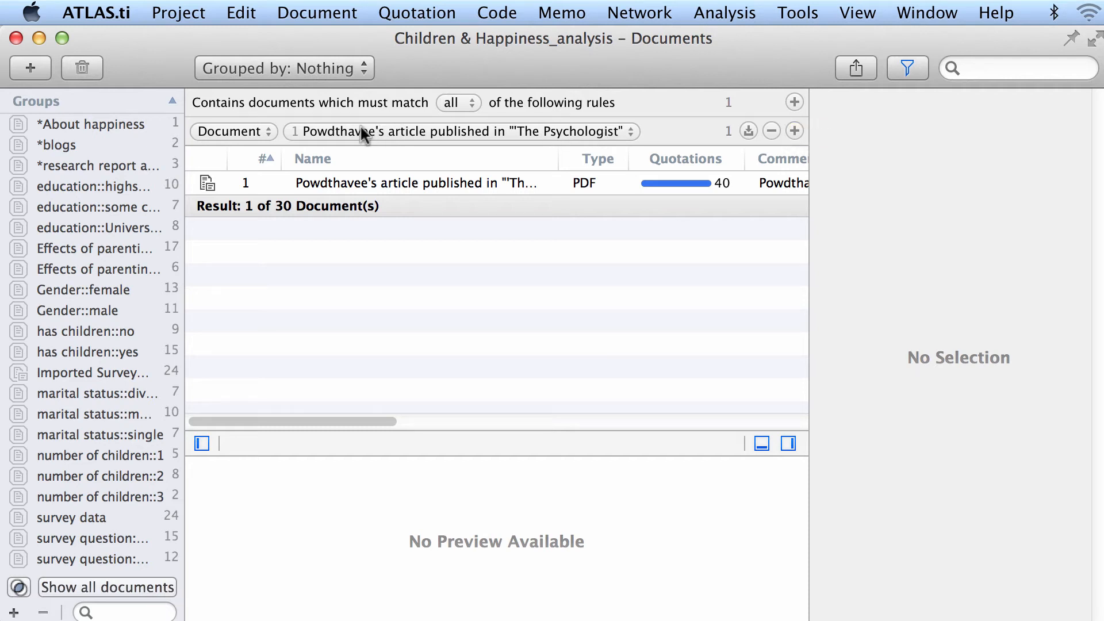
- Set the filter rule to documents whose Name contains "blog", after checking the other comparison options
{"action": "left_click", "coordinate": [264, 132]}
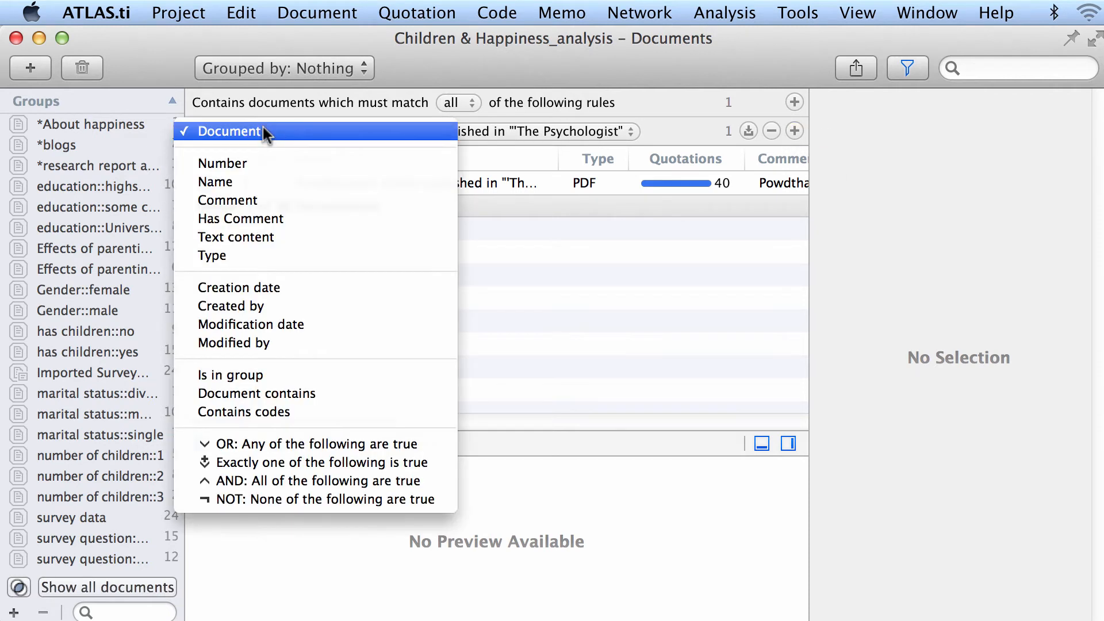
{"action": "left_click", "coordinate": [246, 182]}
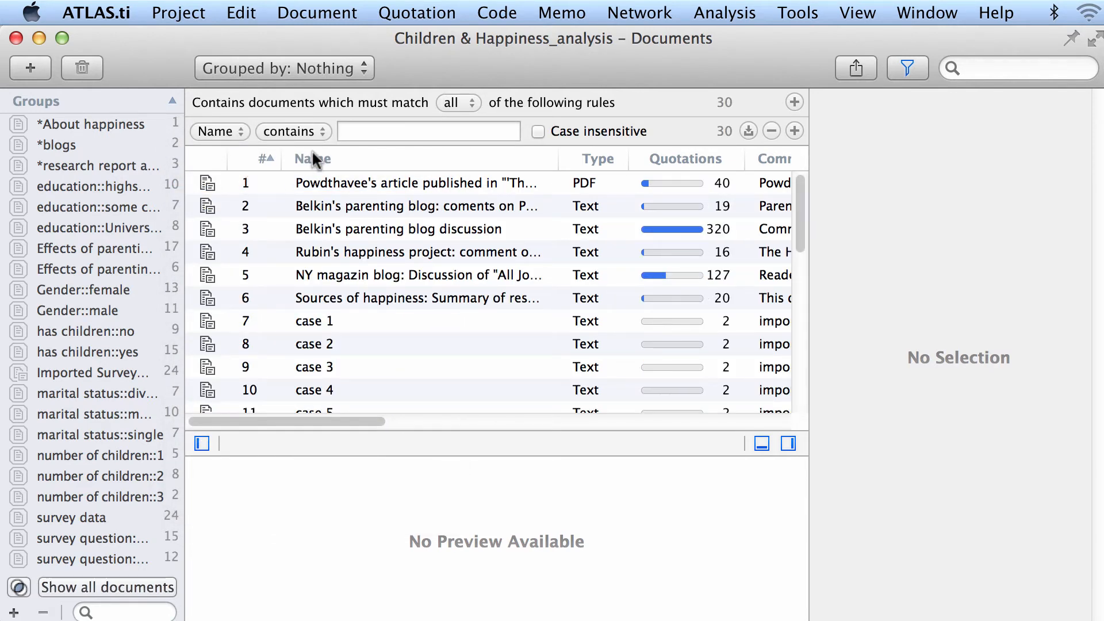
{"action": "left_click", "coordinate": [377, 132]}
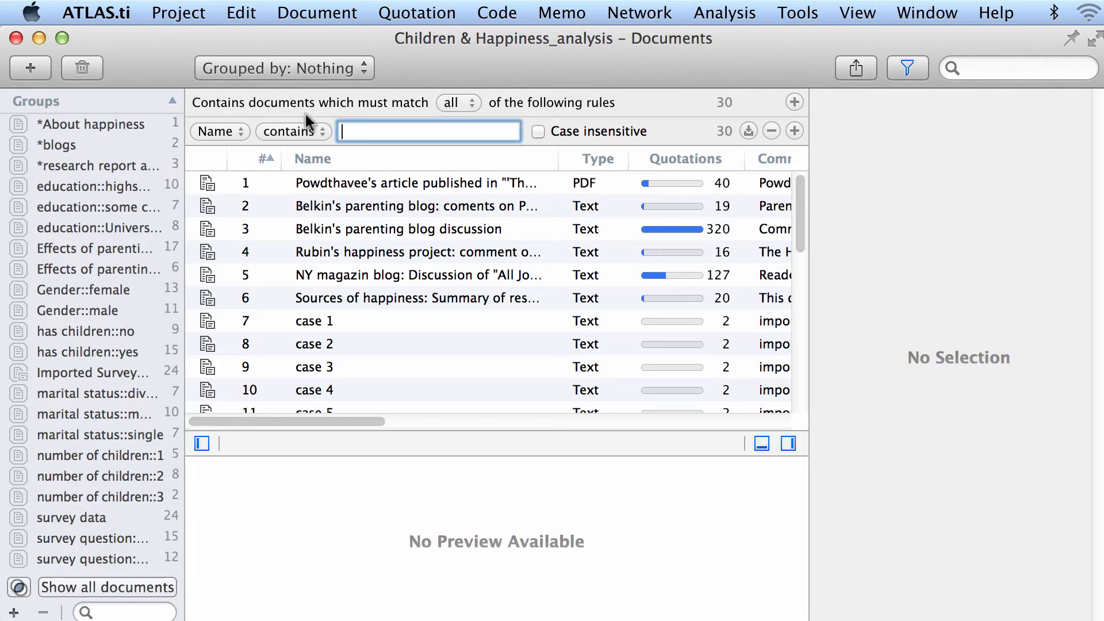
{"action": "left_click", "coordinate": [313, 128]}
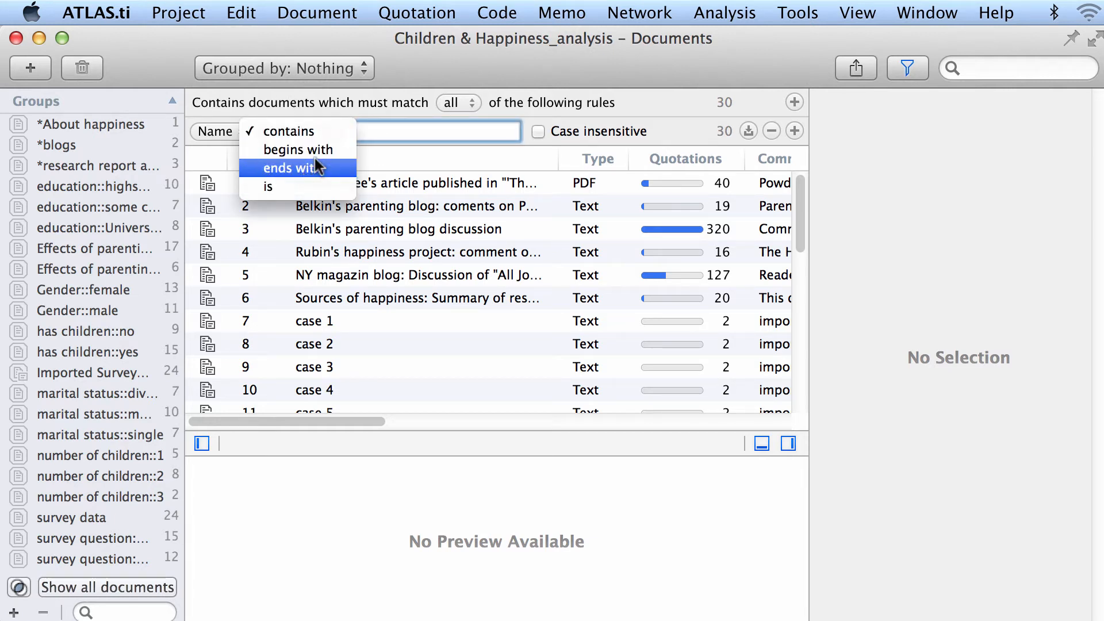
{"action": "left_click", "coordinate": [390, 131]}
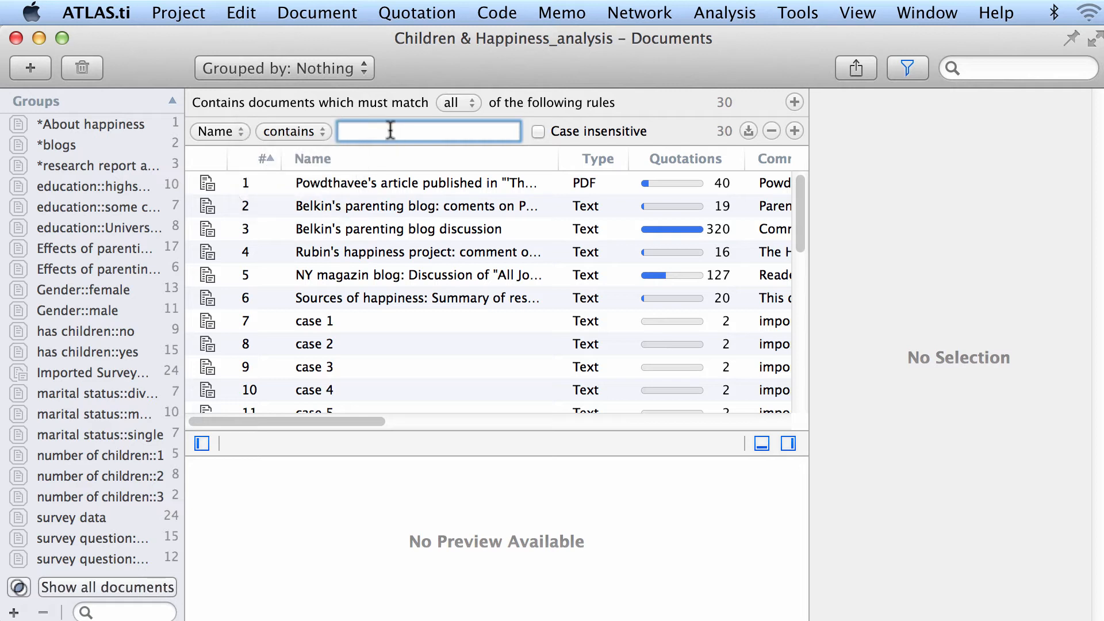
{"action": "type", "text": "blog"}
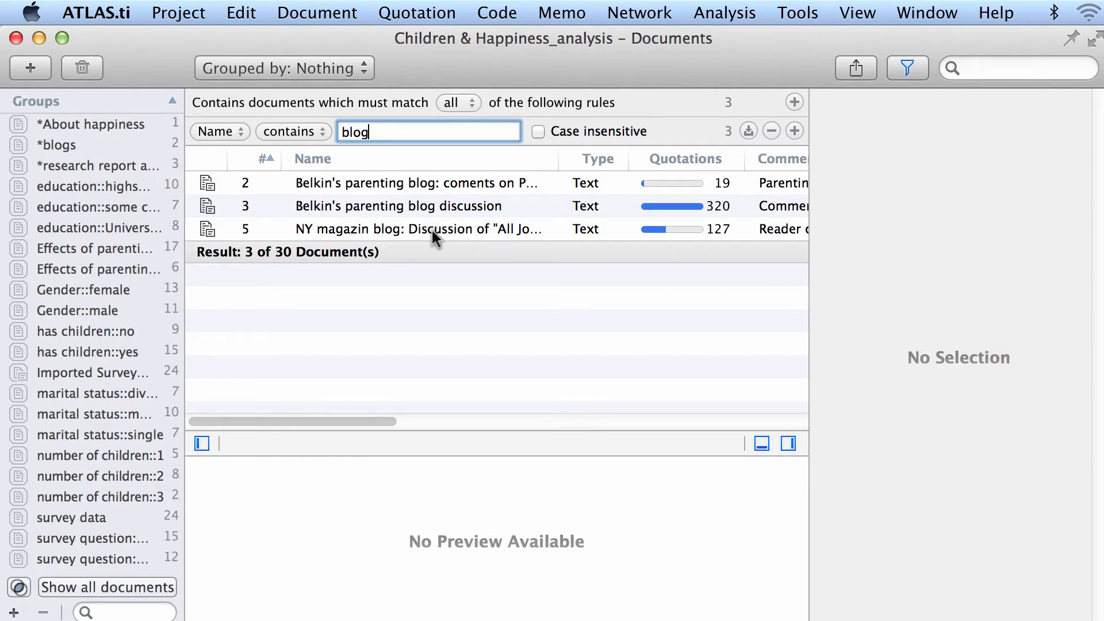
- Try a second filter rule for Has Comment, switch it from Yes to No, and remove the rule
{"action": "left_click", "coordinate": [794, 131]}
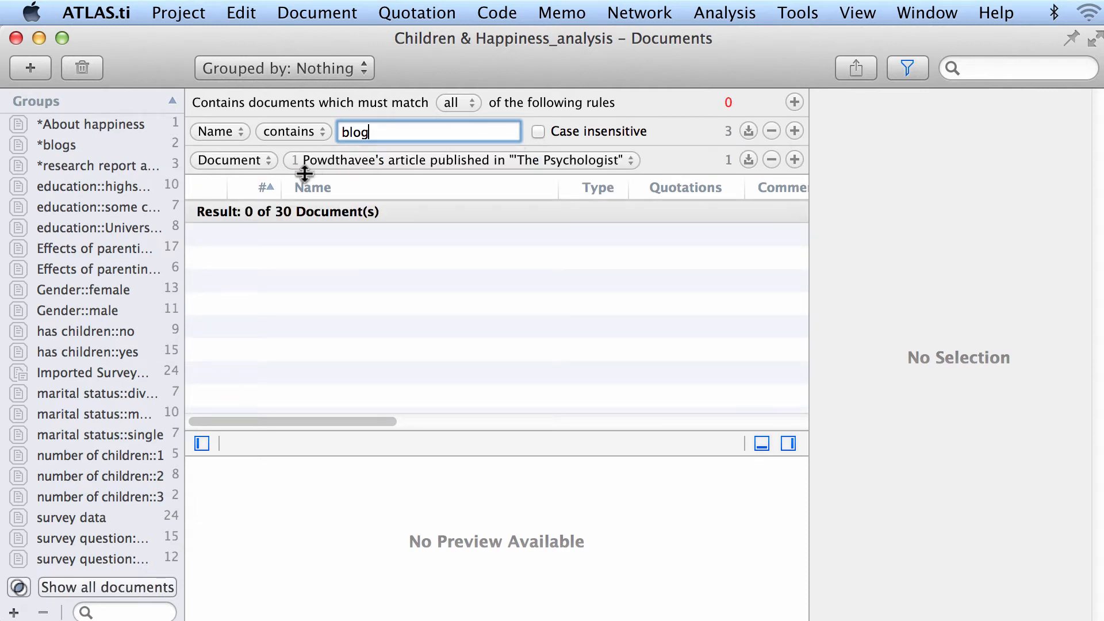
{"action": "left_click", "coordinate": [263, 159]}
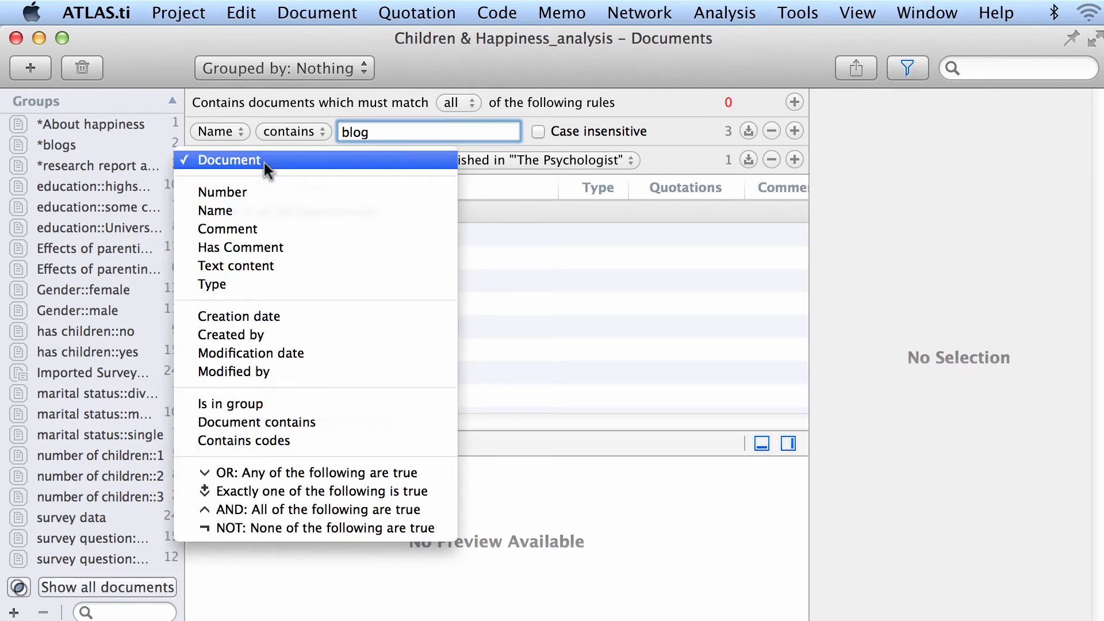
{"action": "left_click", "coordinate": [264, 247]}
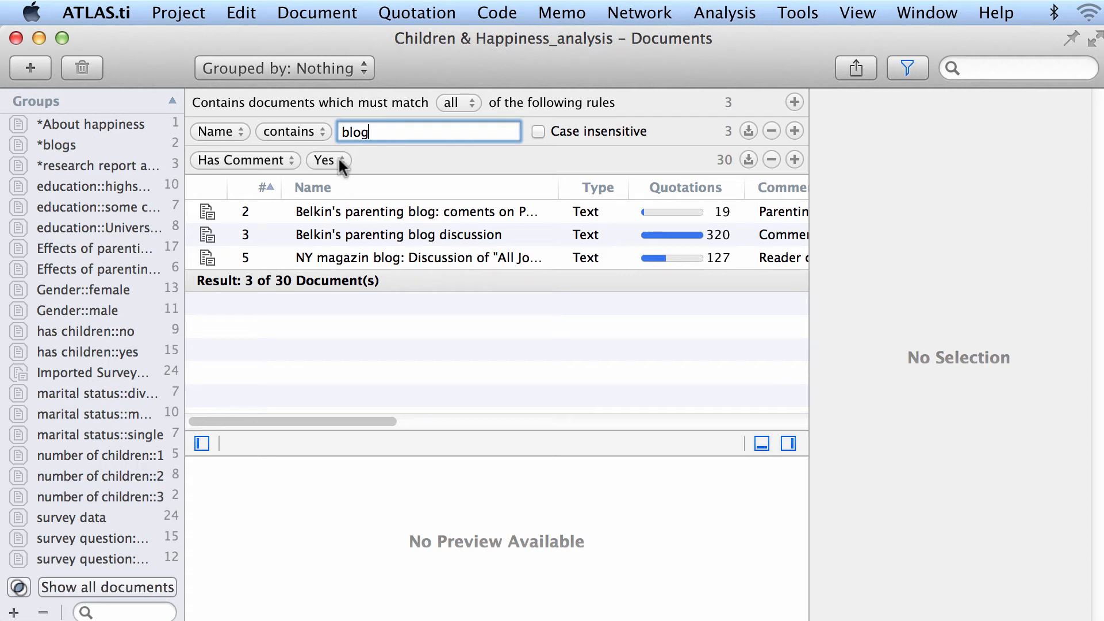
{"action": "left_click", "coordinate": [339, 160]}
{"action": "left_click", "coordinate": [333, 176]}
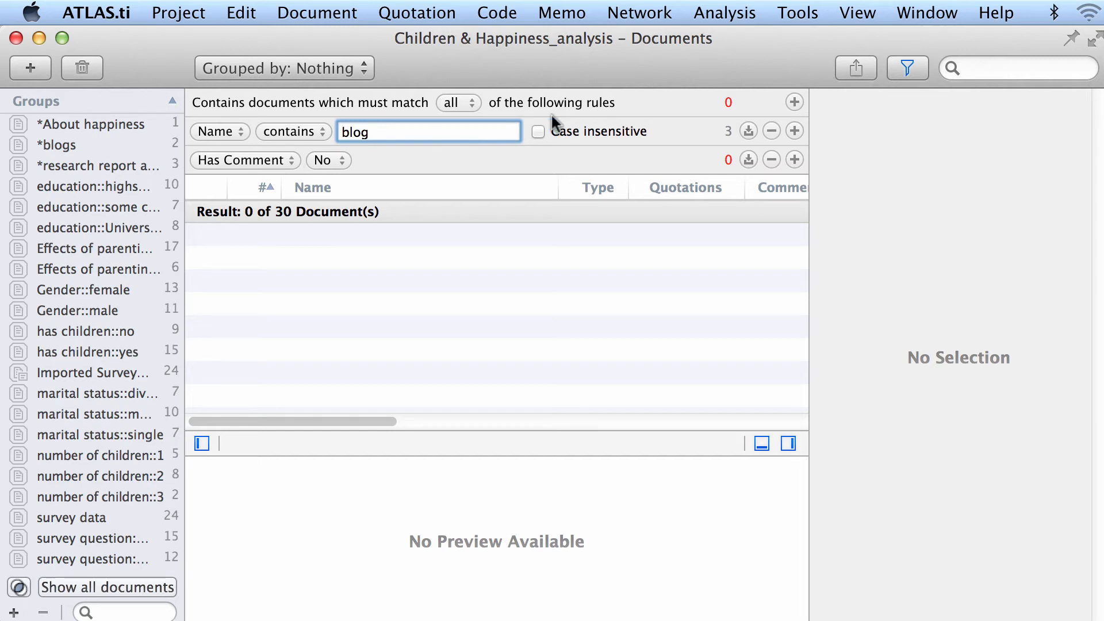
{"action": "left_click", "coordinate": [770, 160]}
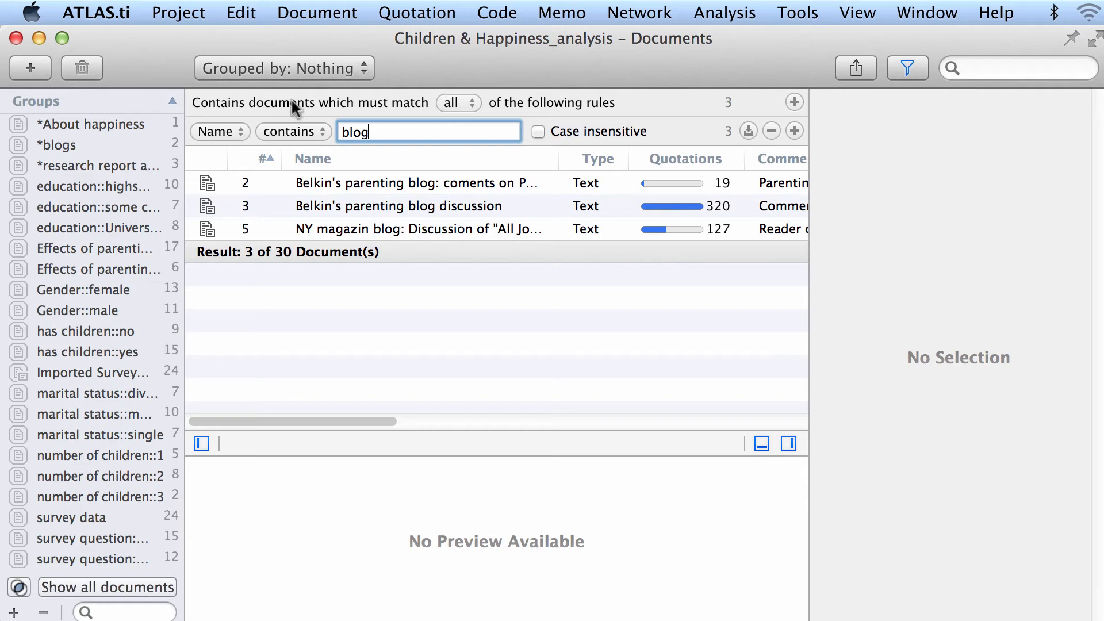
- Change the document filter rule to Contains codes and choose the code "#fam: 1 child"
{"action": "left_click", "coordinate": [244, 131]}
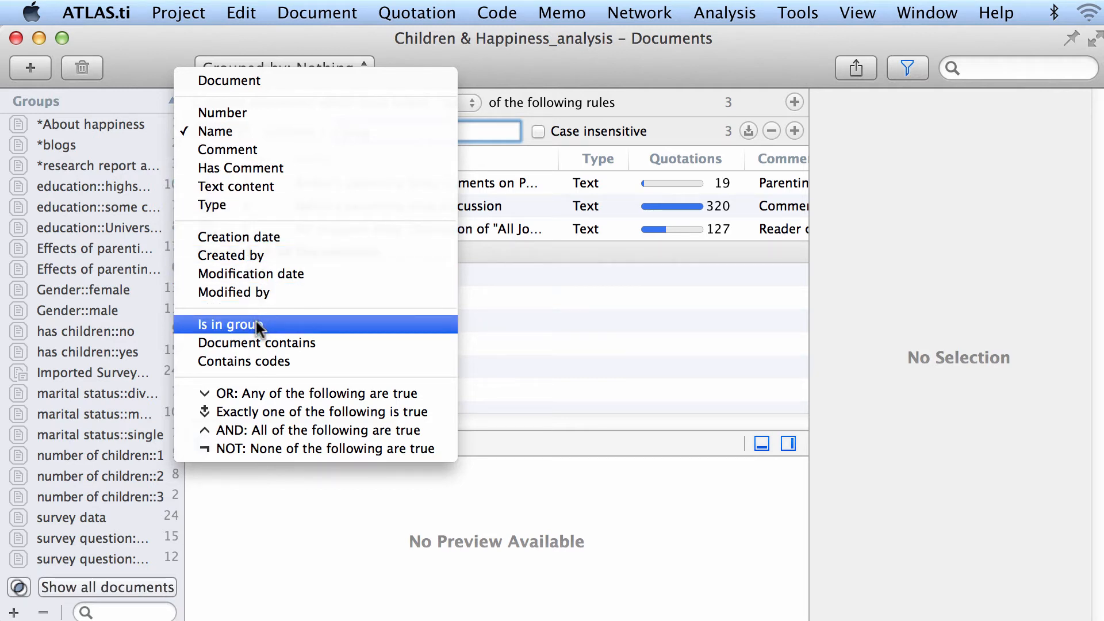
{"action": "left_click", "coordinate": [257, 360]}
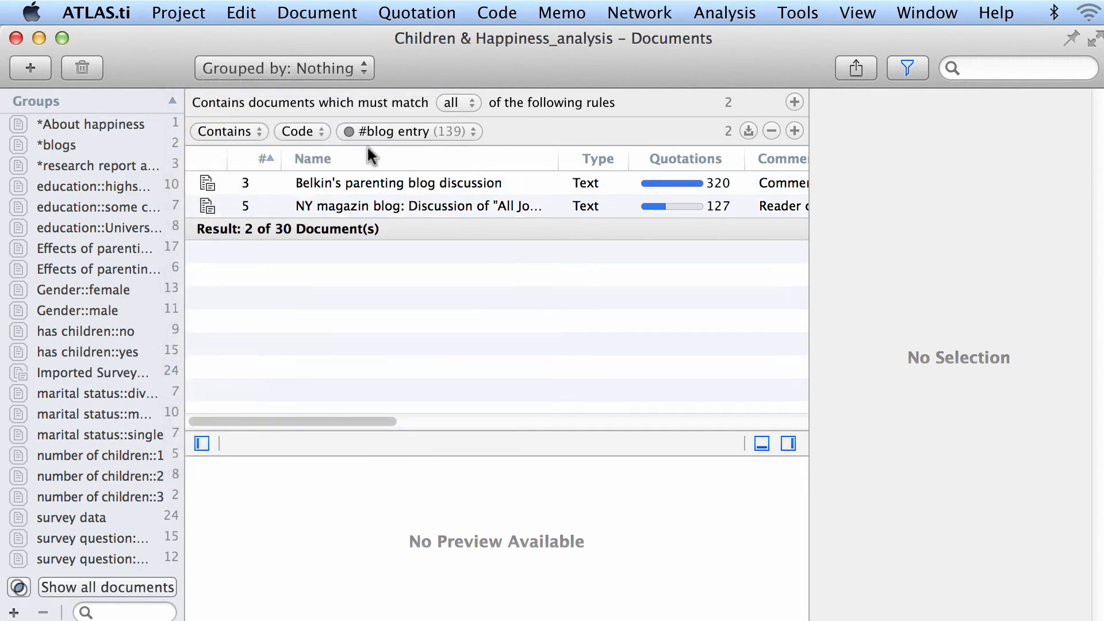
{"action": "left_click", "coordinate": [367, 131]}
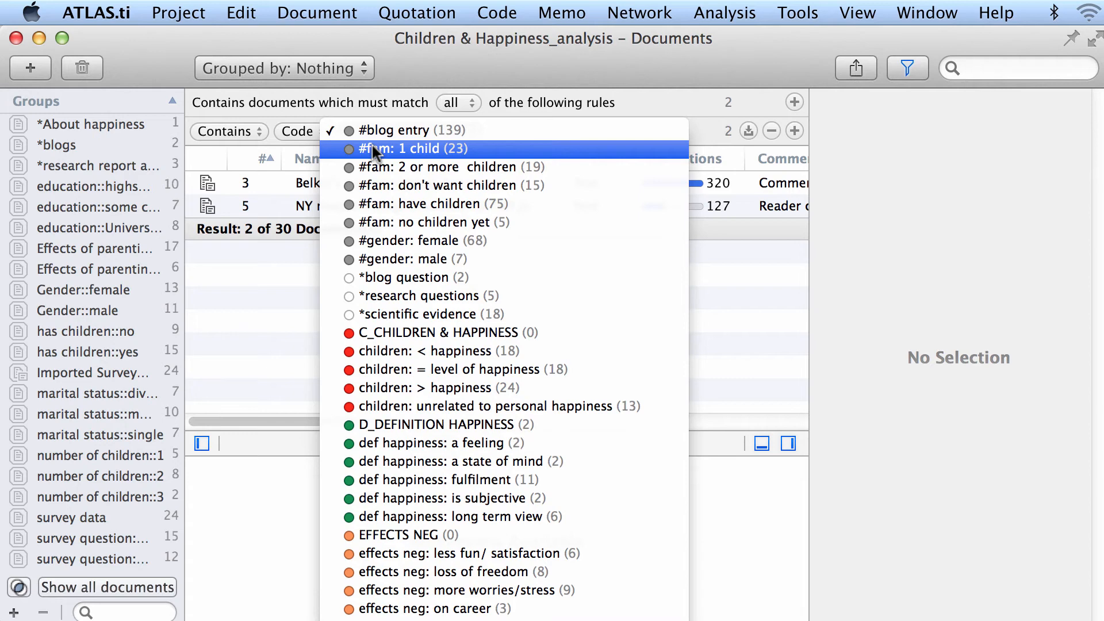
{"action": "left_click", "coordinate": [371, 148]}
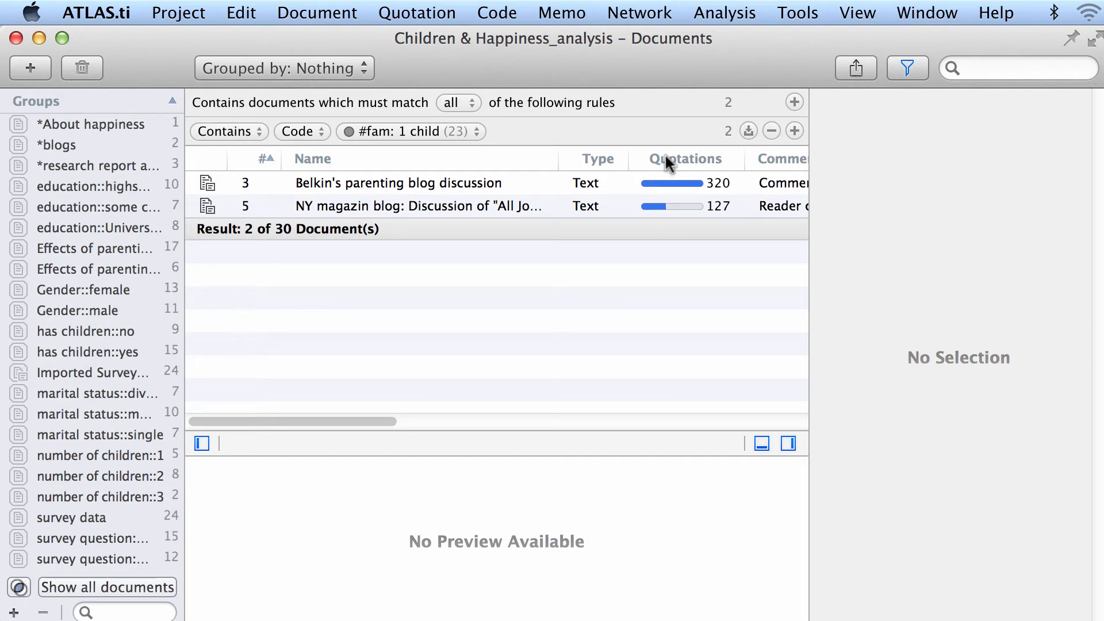
- Remove the code-based document filter rule and switch from the Document Manager to the Code Manager
{"action": "left_click", "coordinate": [771, 131]}
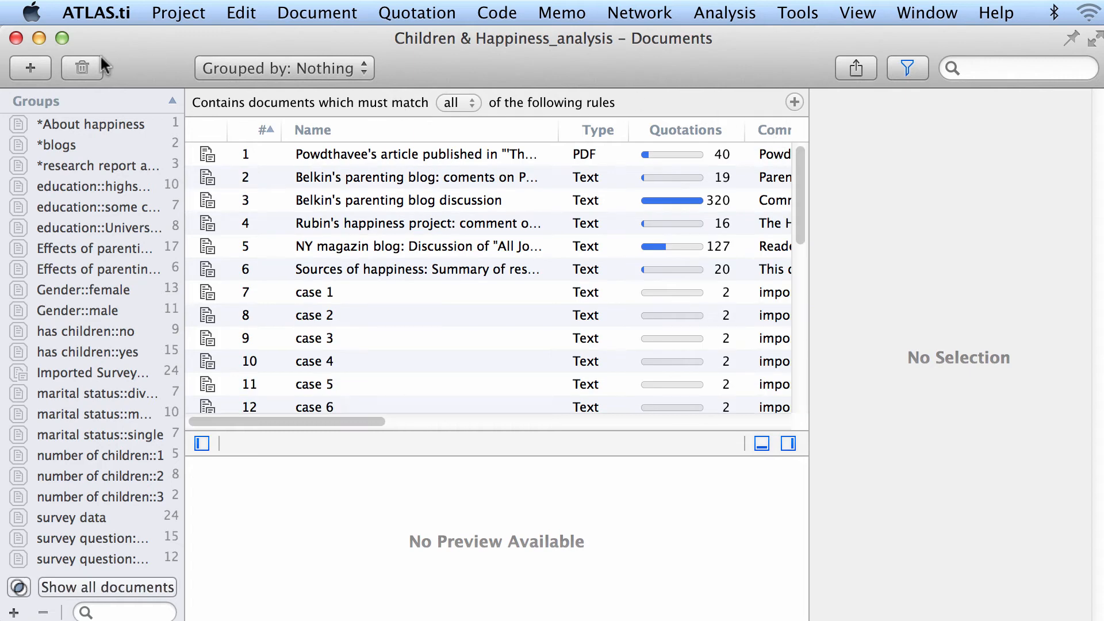
{"action": "left_click", "coordinate": [16, 37]}
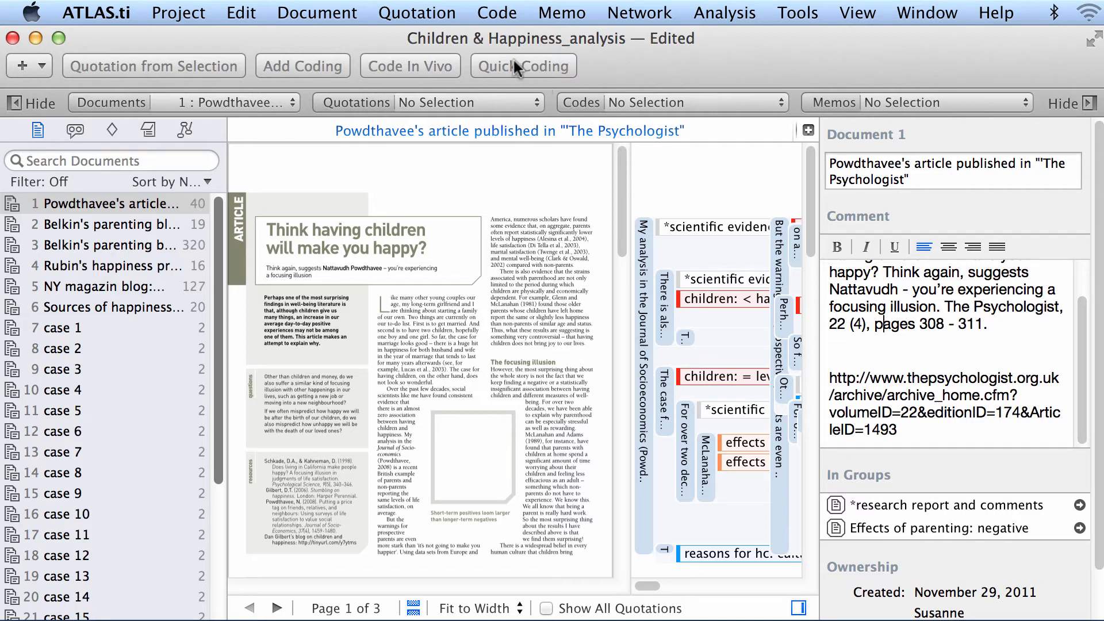
{"action": "left_click", "coordinate": [499, 14]}
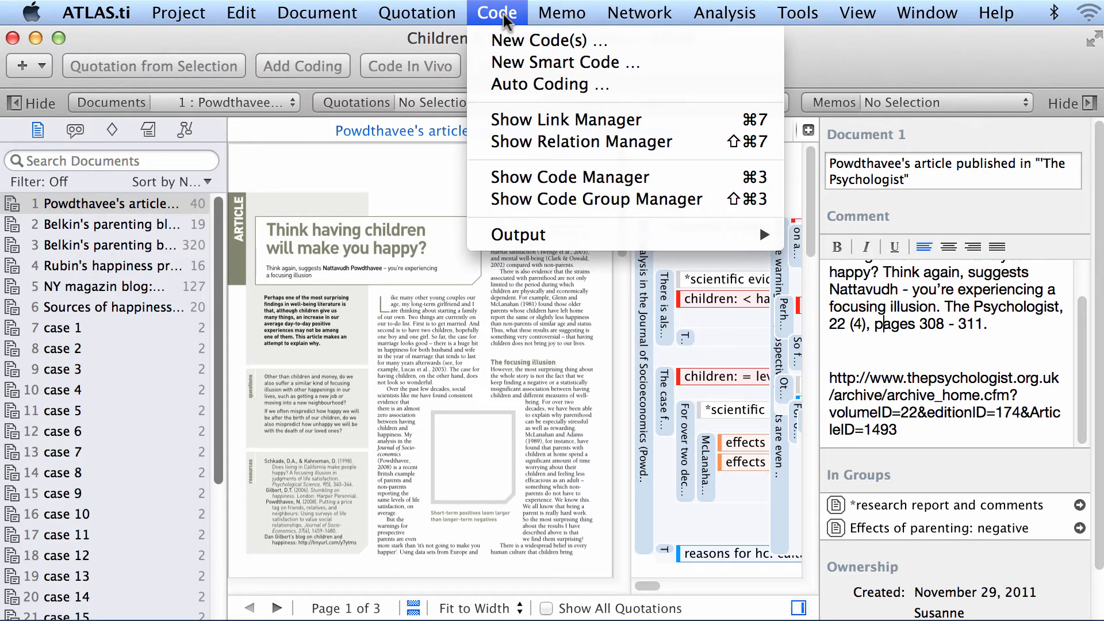
{"action": "left_click", "coordinate": [543, 179]}
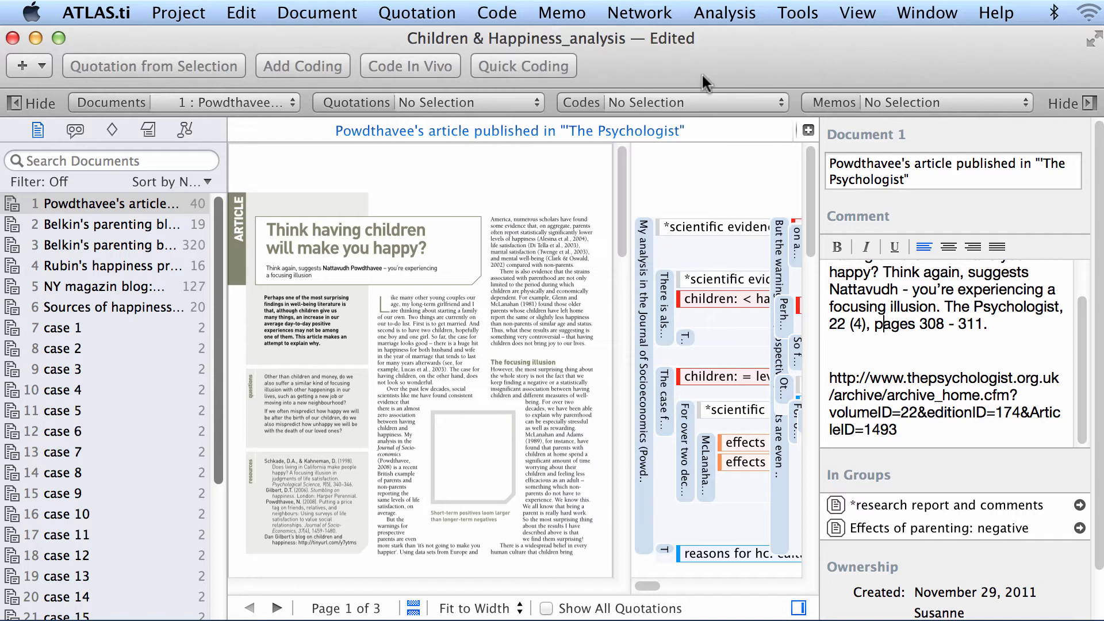
{"action": "left_click", "coordinate": [577, 102]}
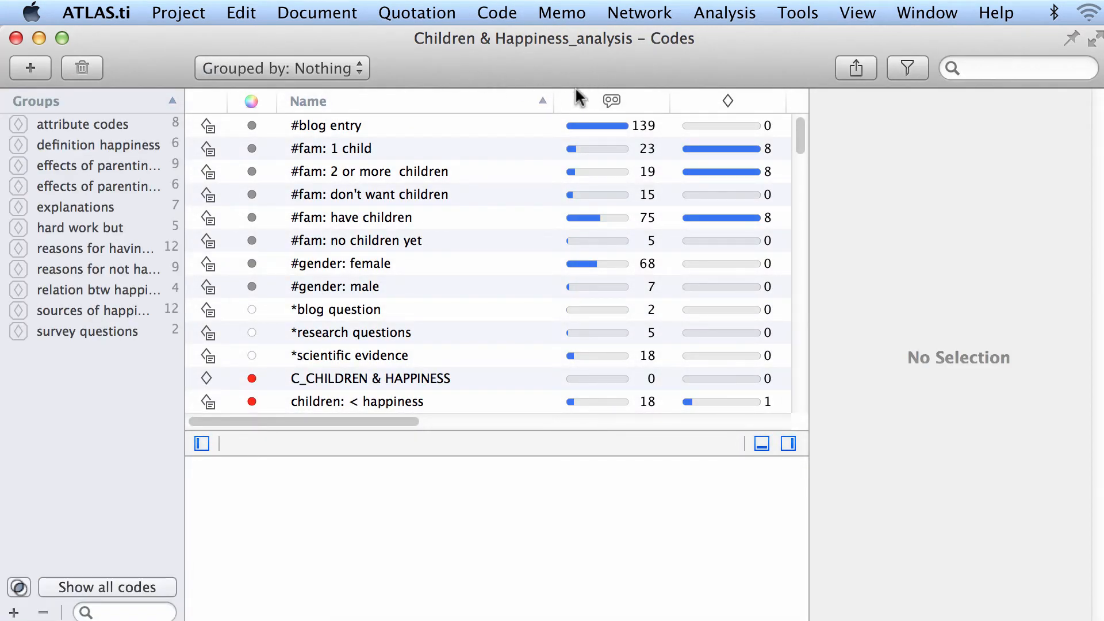
- Try grouping the codes by Documents and set the grouping back to Nothing
{"action": "left_click", "coordinate": [347, 72]}
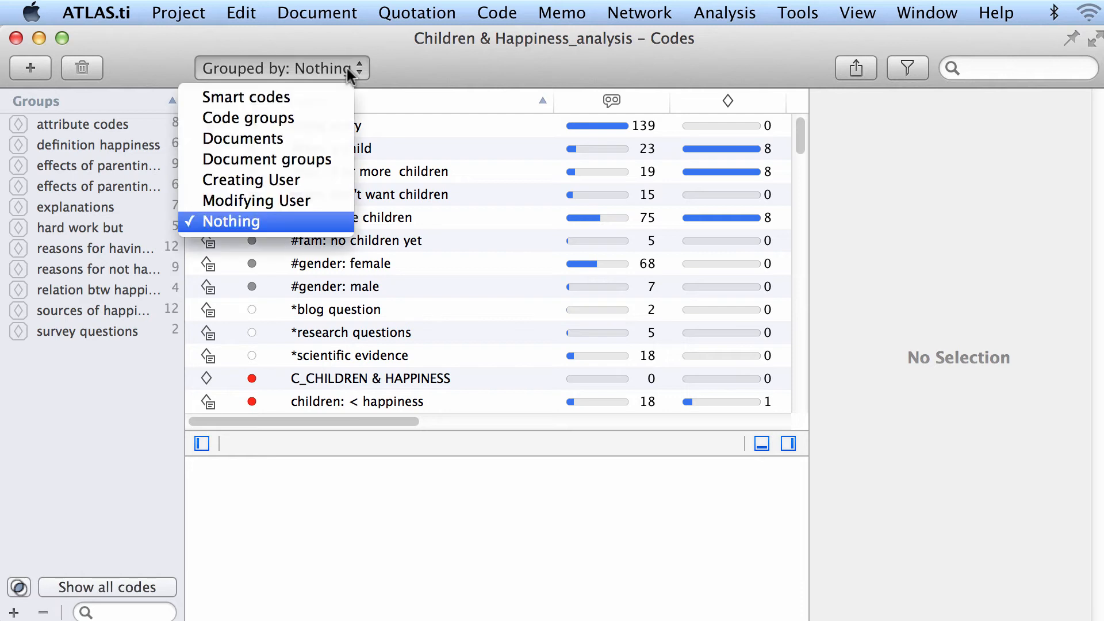
{"action": "left_click", "coordinate": [297, 142]}
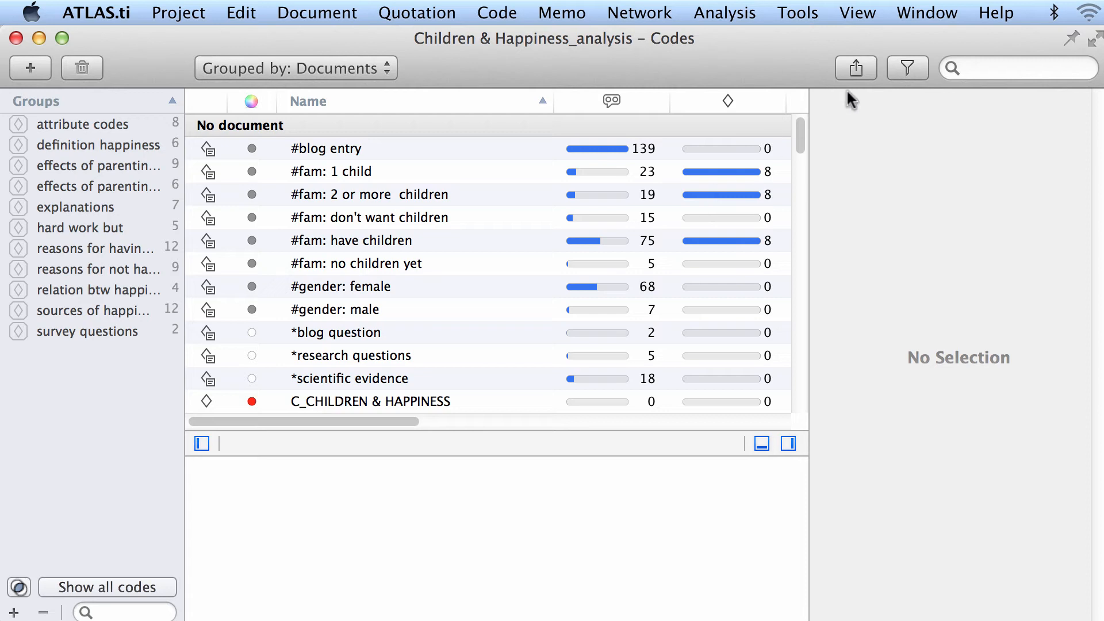
{"action": "left_click", "coordinate": [386, 69]}
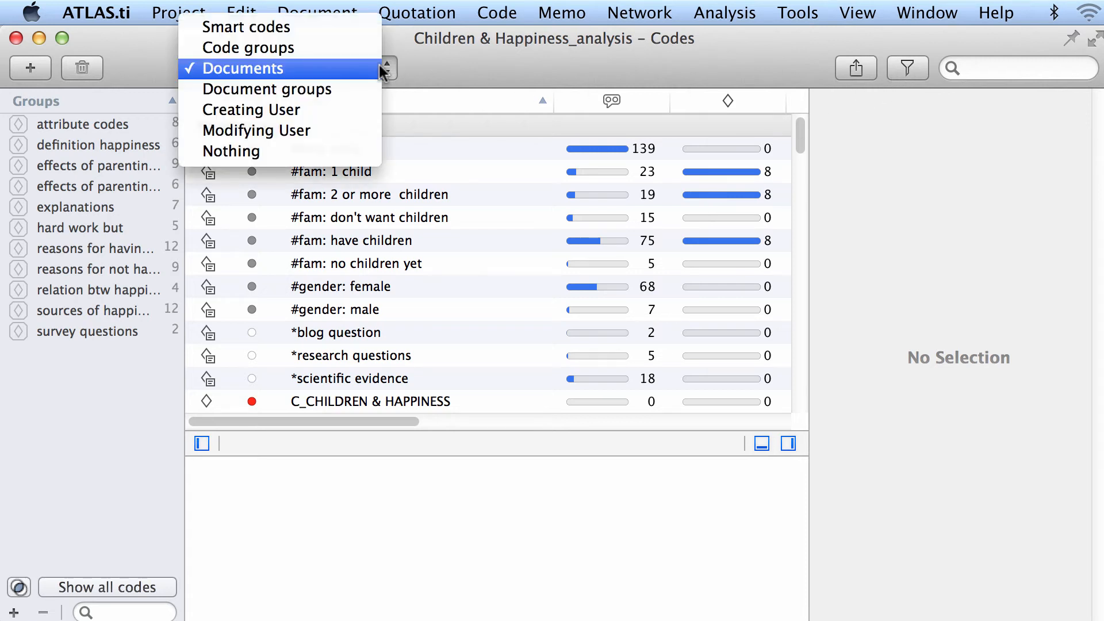
{"action": "left_click", "coordinate": [317, 152]}
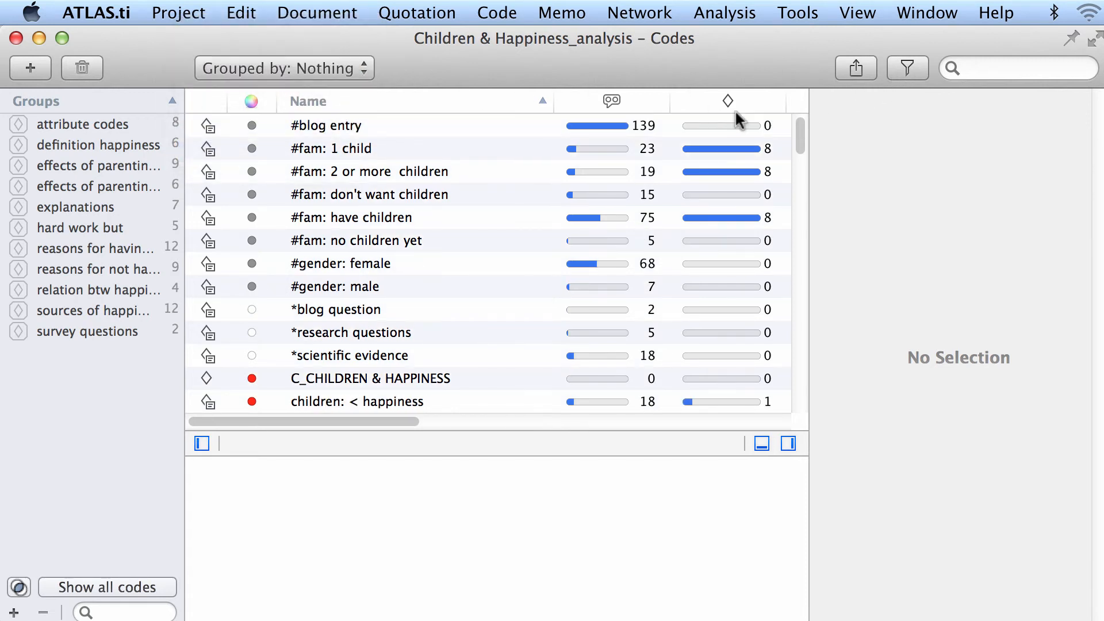
- Show the code filter rules, keep the match condition at all, and add a first rule
{"action": "left_click", "coordinate": [906, 70]}
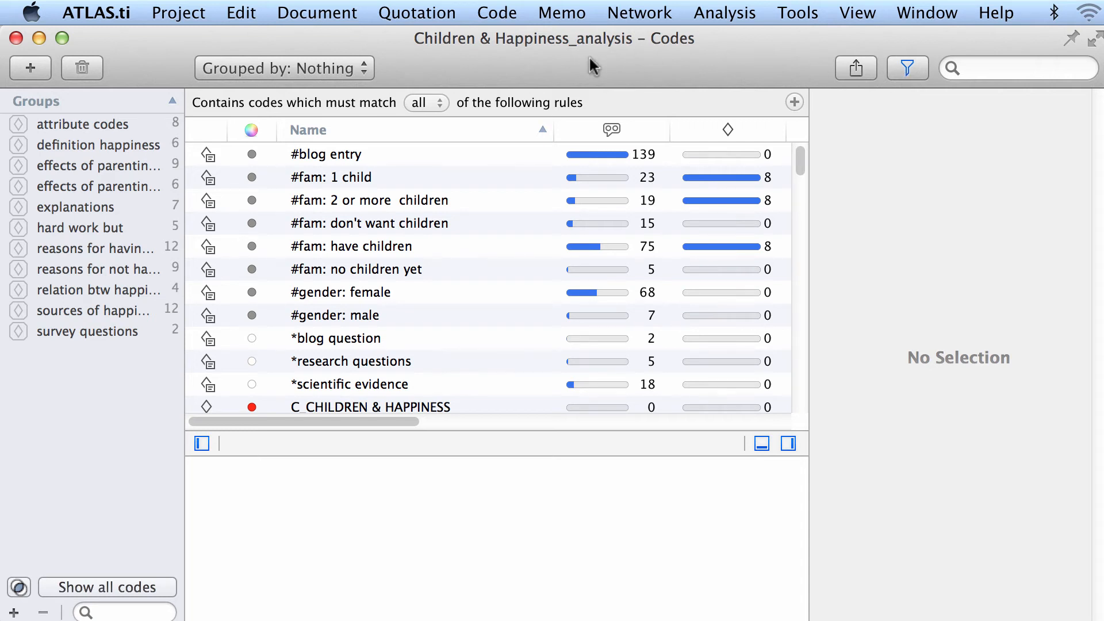
{"action": "left_click", "coordinate": [427, 103]}
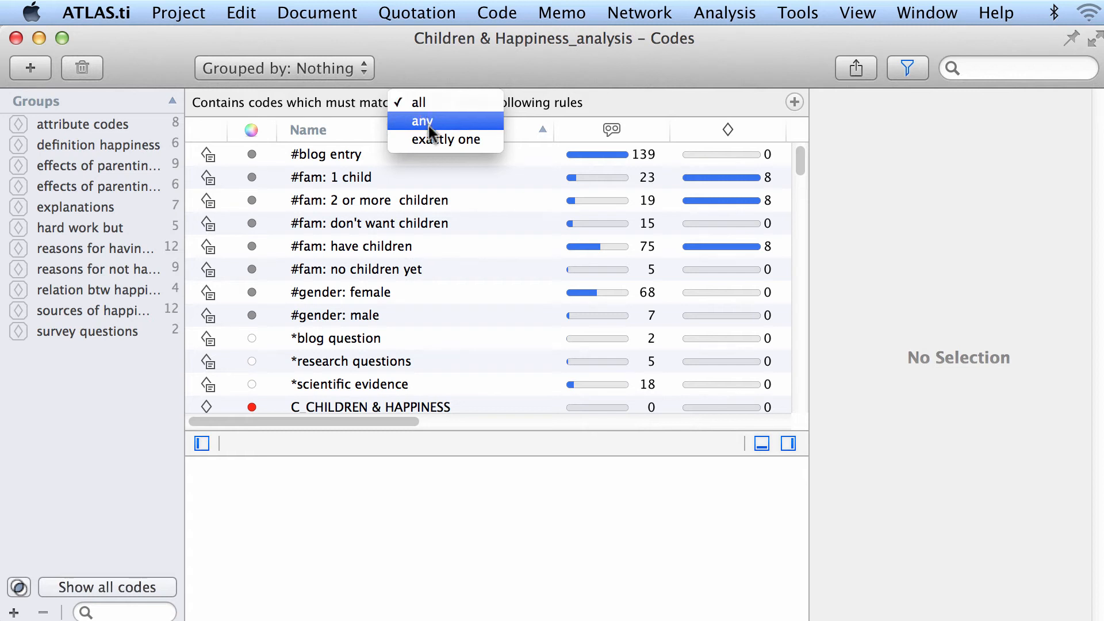
{"action": "left_click", "coordinate": [631, 95]}
{"action": "left_click", "coordinate": [795, 102]}
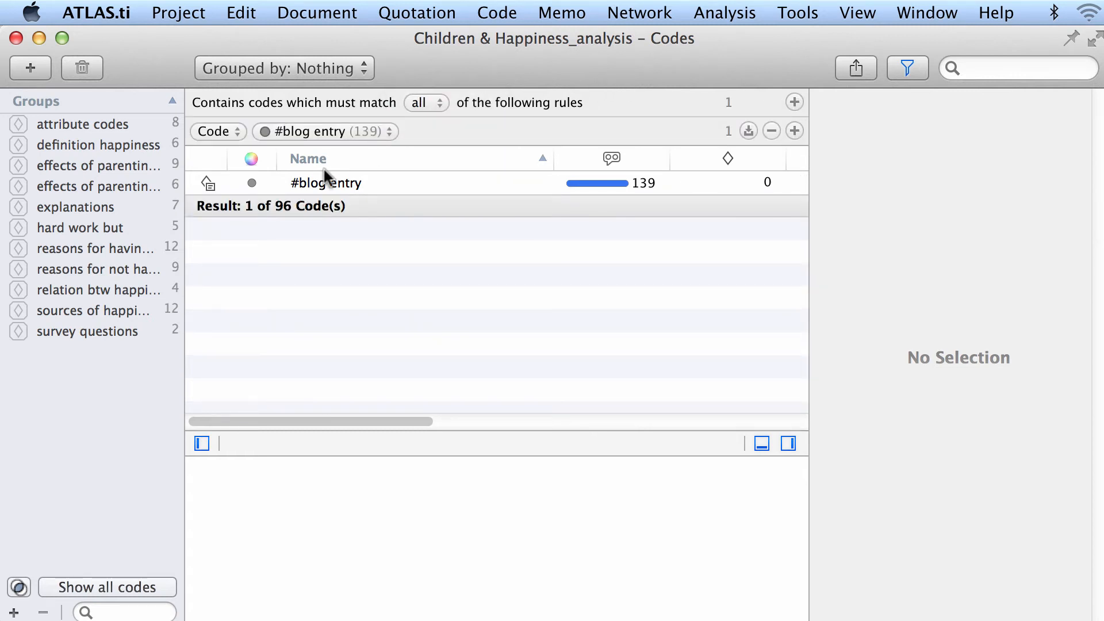
- Set the code filter rule to Has color with the color 0000FF
{"action": "left_click", "coordinate": [219, 132]}
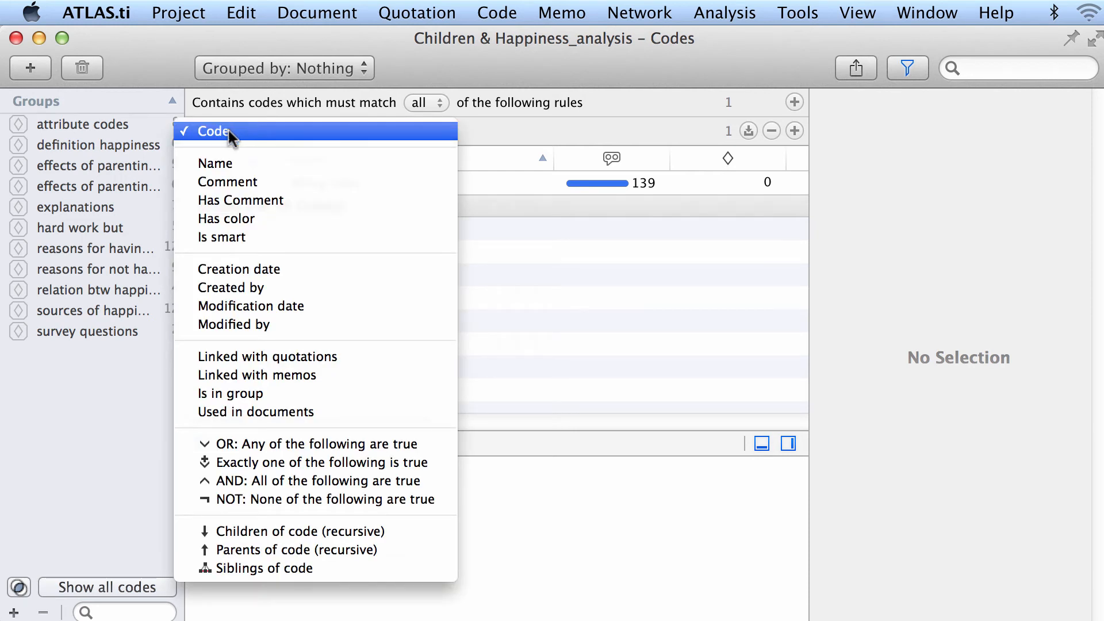
{"action": "left_click", "coordinate": [236, 219]}
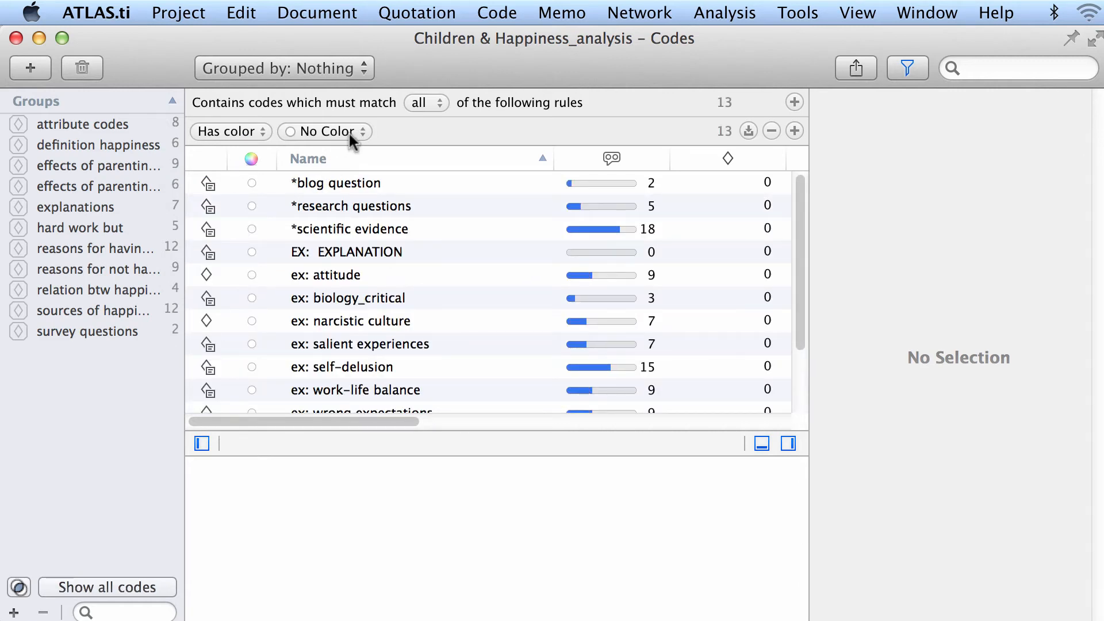
{"action": "left_click", "coordinate": [349, 131]}
{"action": "left_click", "coordinate": [334, 148]}
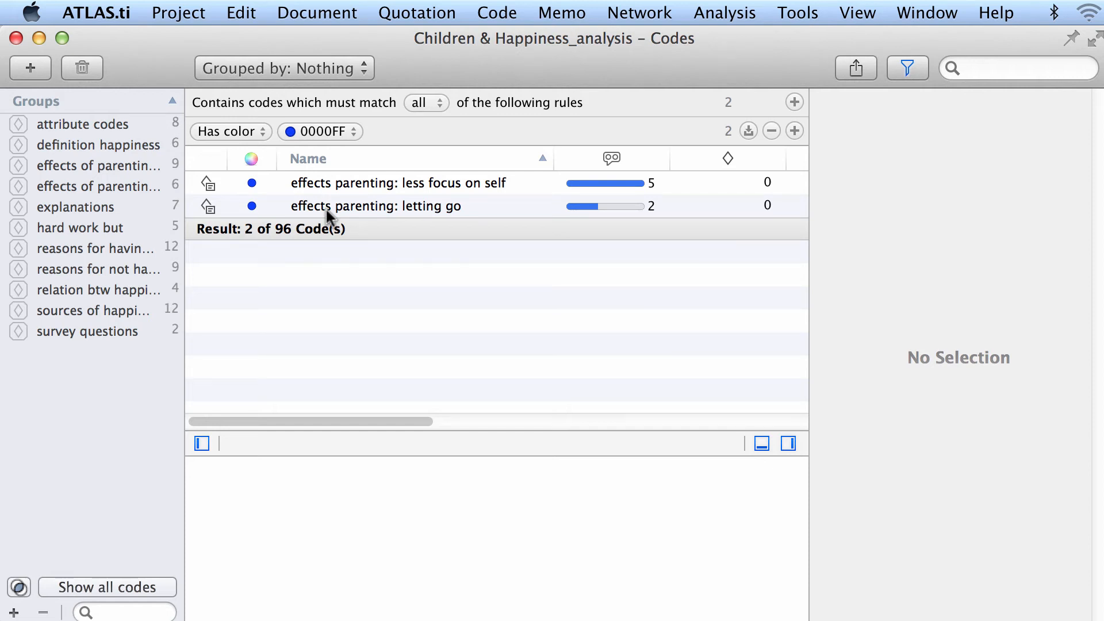
- Try adding a second code filter rule, remove it, and check the other available colors while keeping 0000FF
{"action": "left_click", "coordinate": [795, 131]}
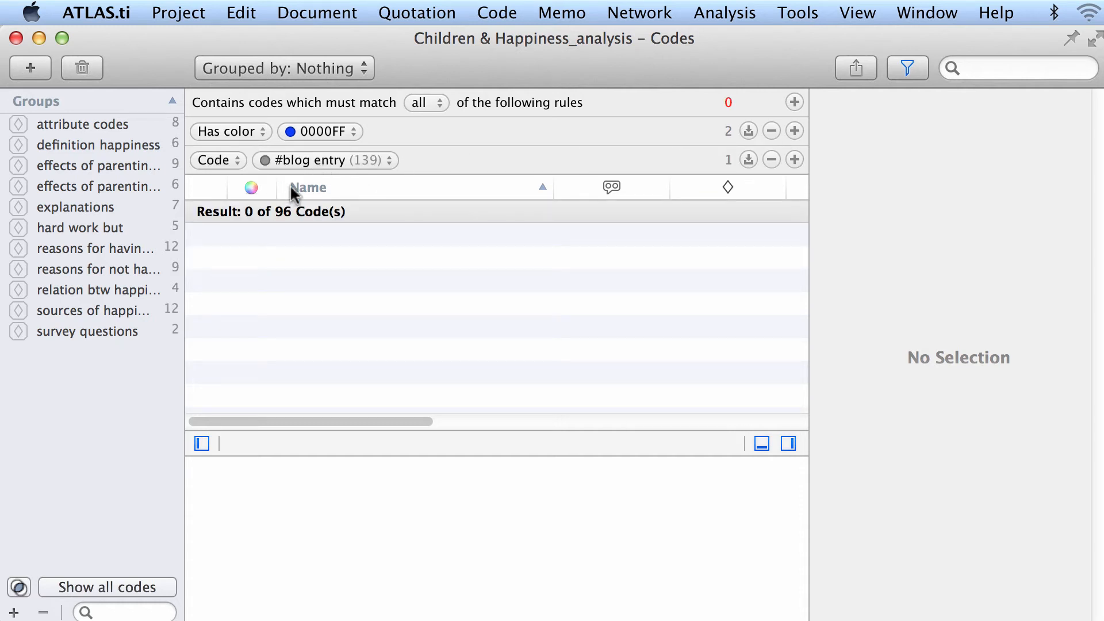
{"action": "left_click", "coordinate": [771, 160]}
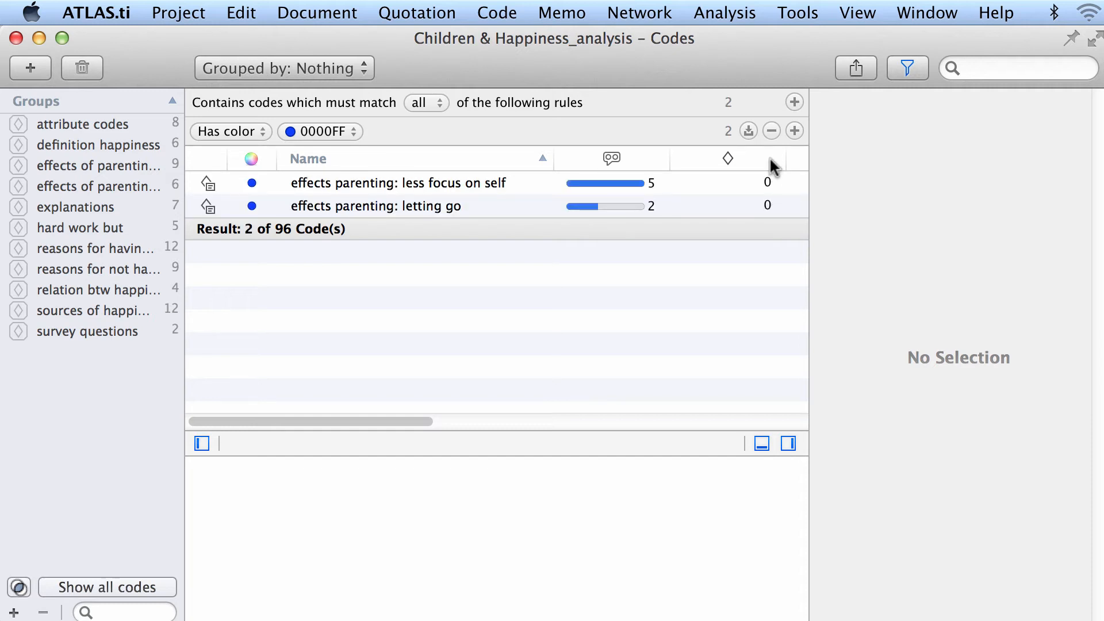
{"action": "left_click", "coordinate": [340, 133]}
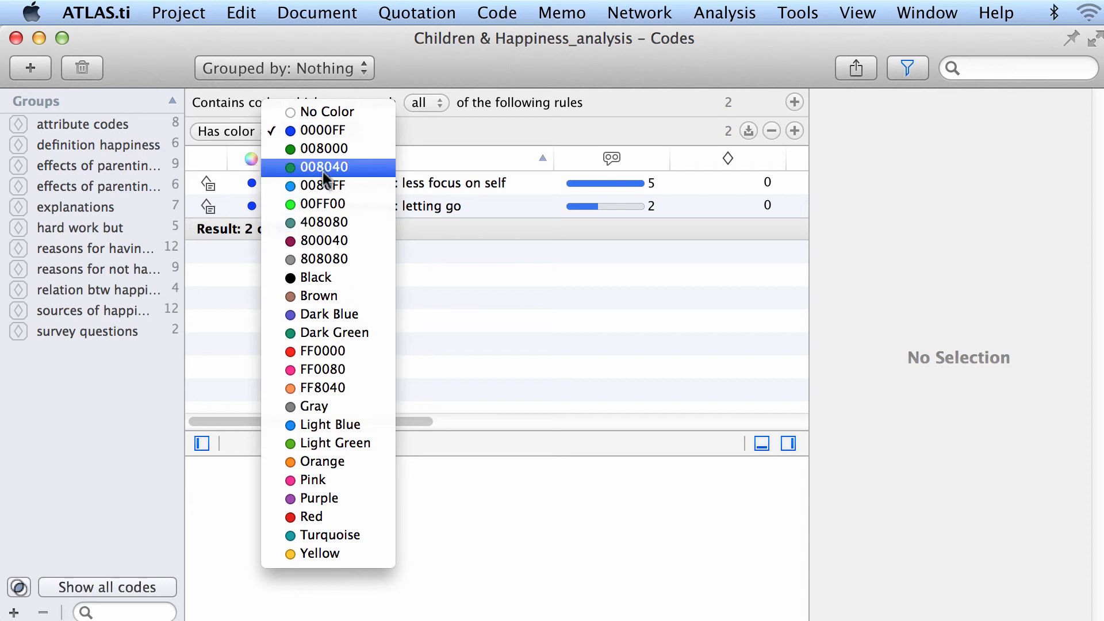
{"action": "left_click", "coordinate": [528, 286]}
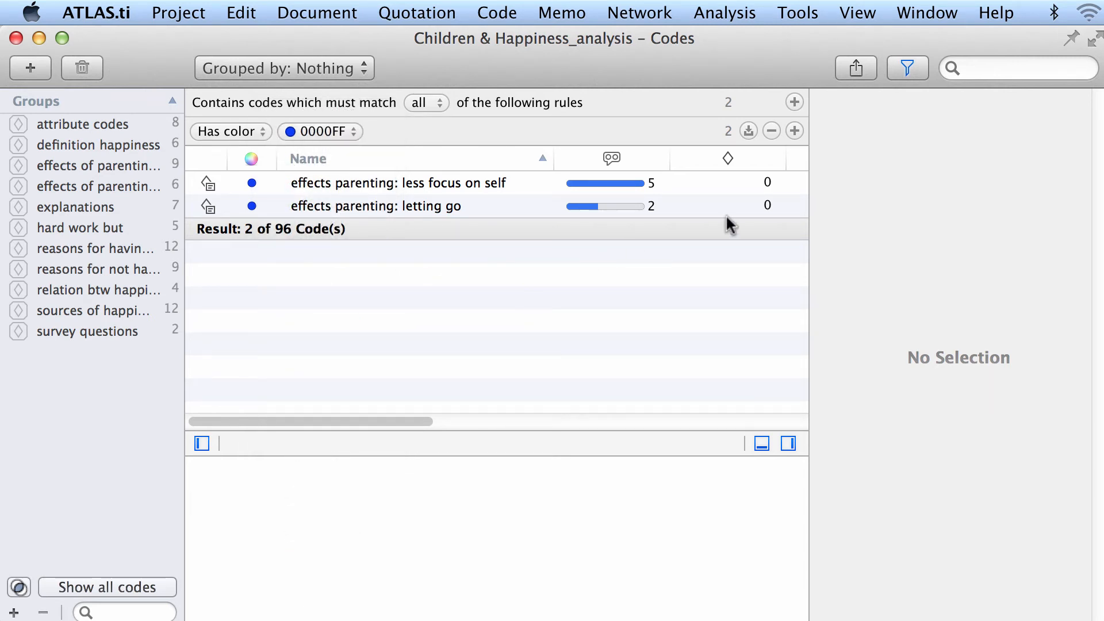
- Remove the color filter rule and switch from the Code Manager to the Memo Manager
{"action": "left_click", "coordinate": [772, 131]}
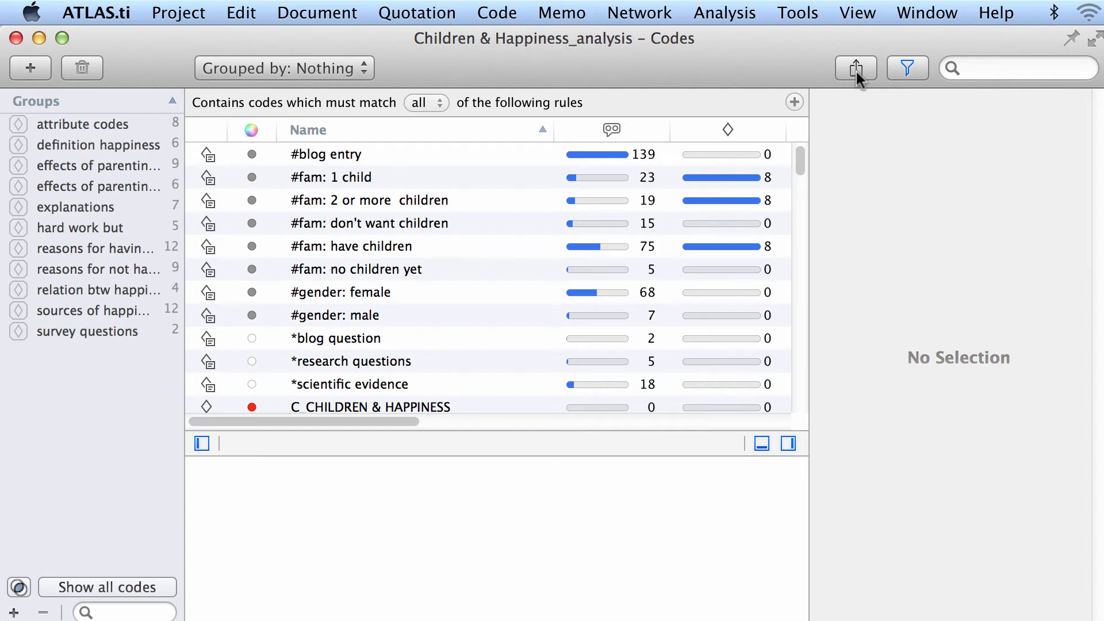
{"action": "left_click", "coordinate": [16, 38]}
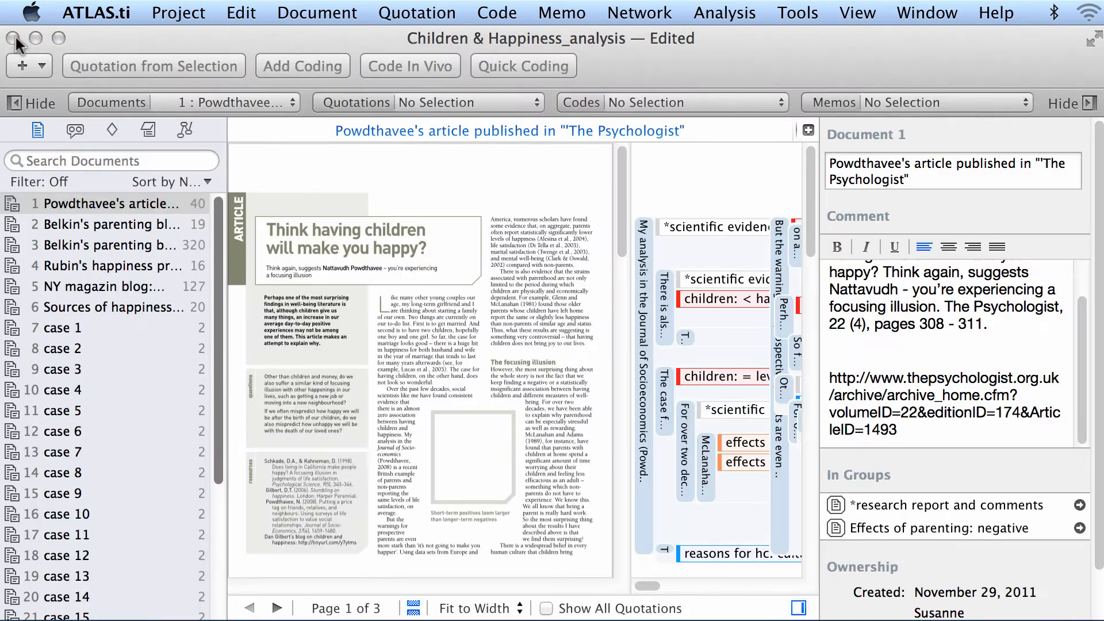
{"action": "left_click", "coordinate": [836, 101]}
- Keep the memo grouping at Nothing after checking its options, and add a first memo filter rule
{"action": "left_click", "coordinate": [362, 68]}
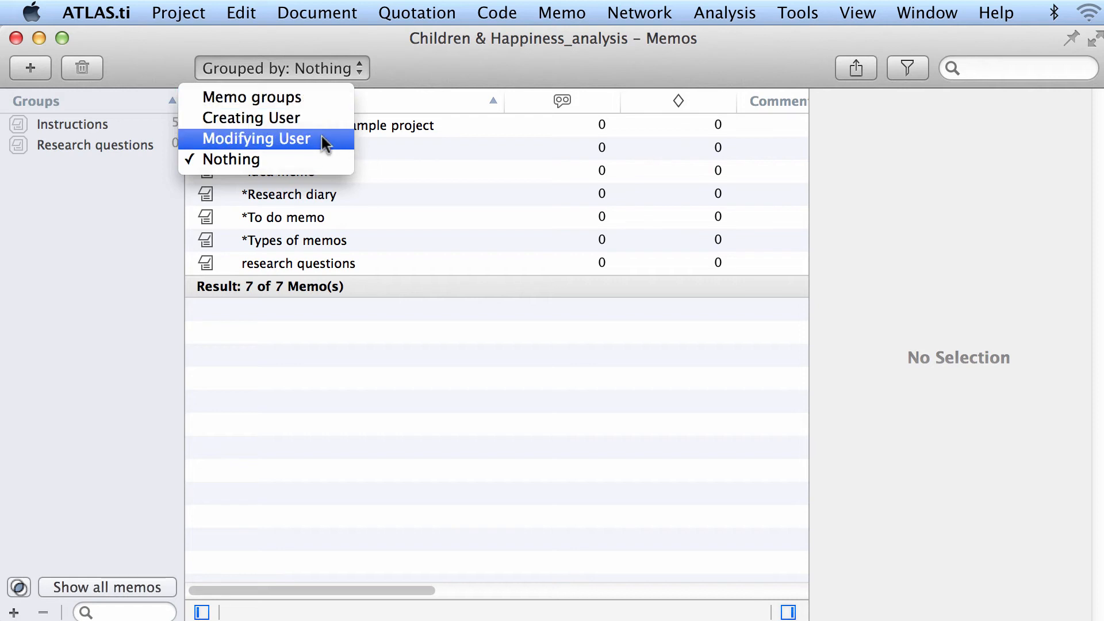
{"action": "left_click", "coordinate": [288, 160]}
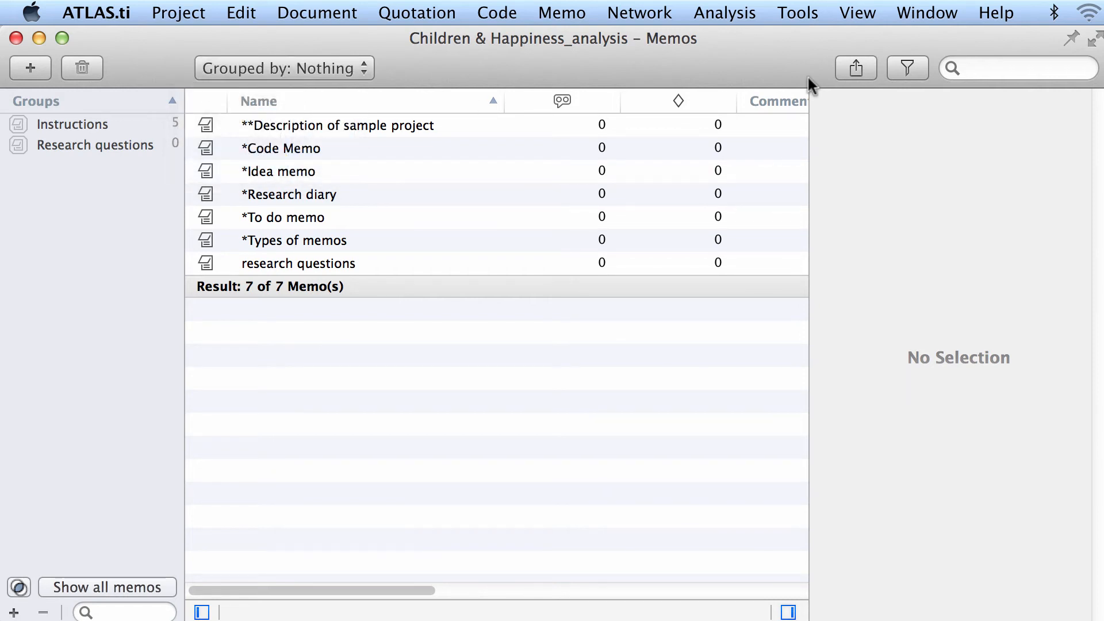
{"action": "left_click", "coordinate": [906, 67]}
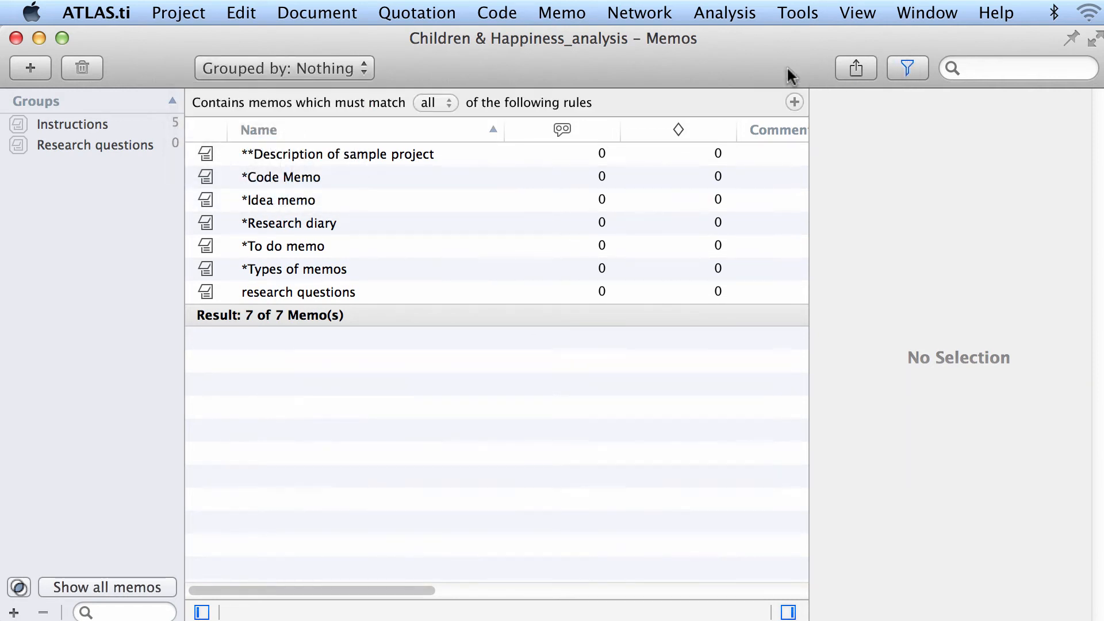
{"action": "left_click", "coordinate": [792, 103]}
- Set the memo filter rule to memos whose Comment contains "blog"
{"action": "left_click", "coordinate": [230, 130]}
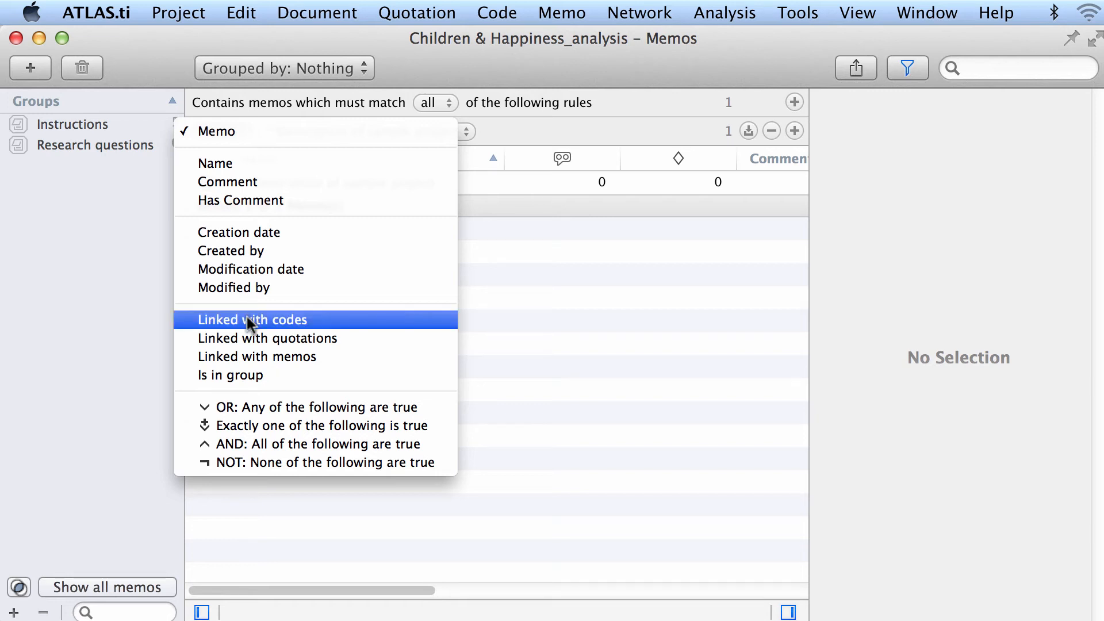
{"action": "left_click", "coordinate": [237, 182]}
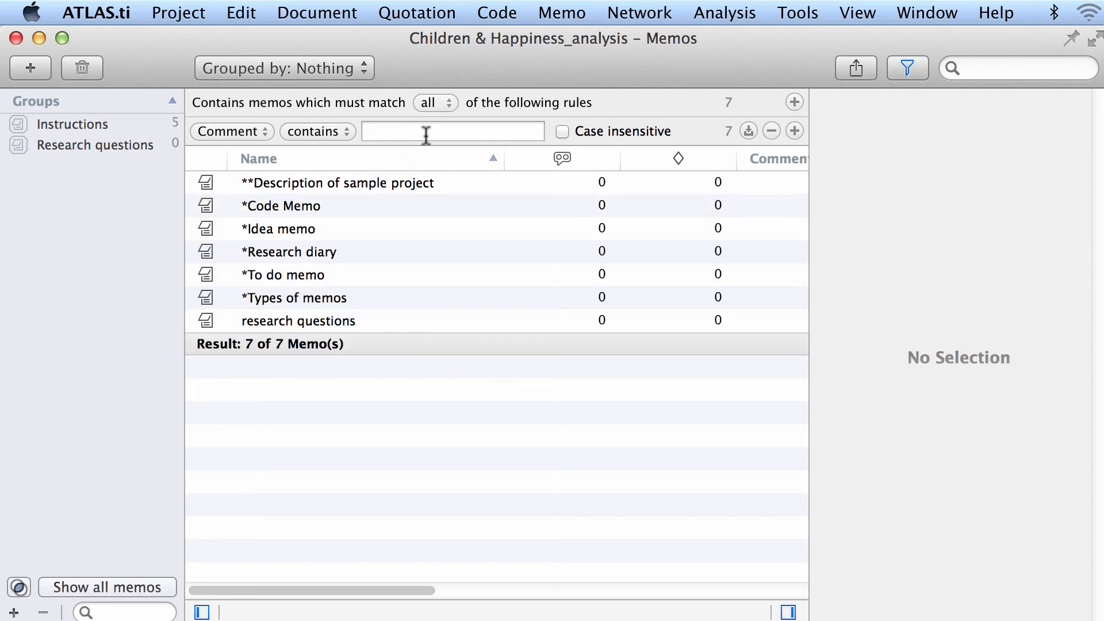
{"action": "left_click", "coordinate": [426, 136]}
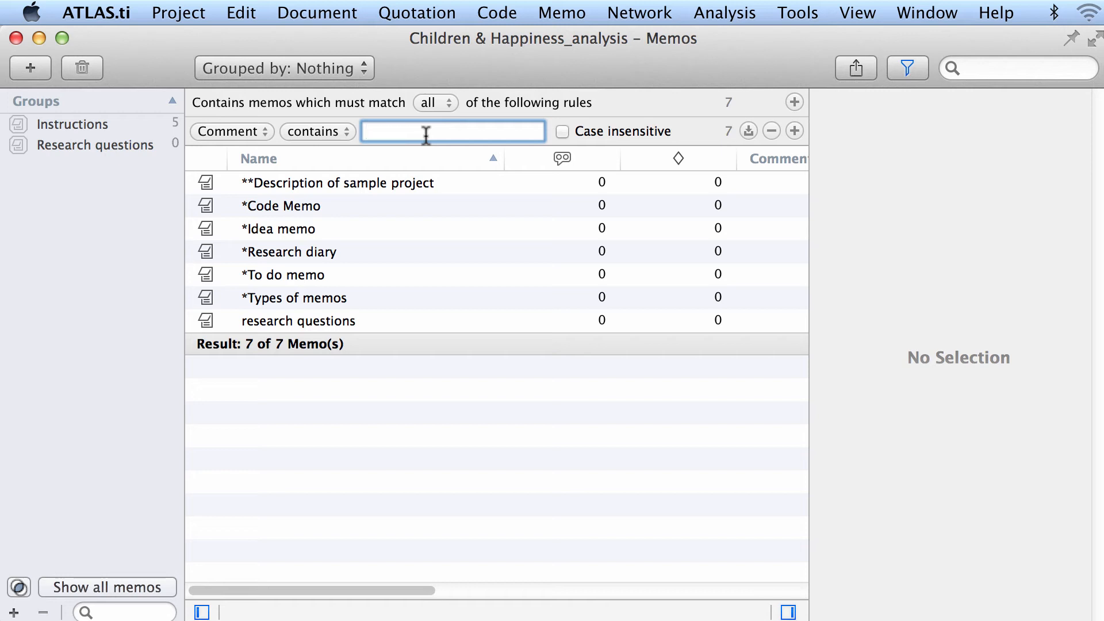
{"action": "type", "text": "blog"}
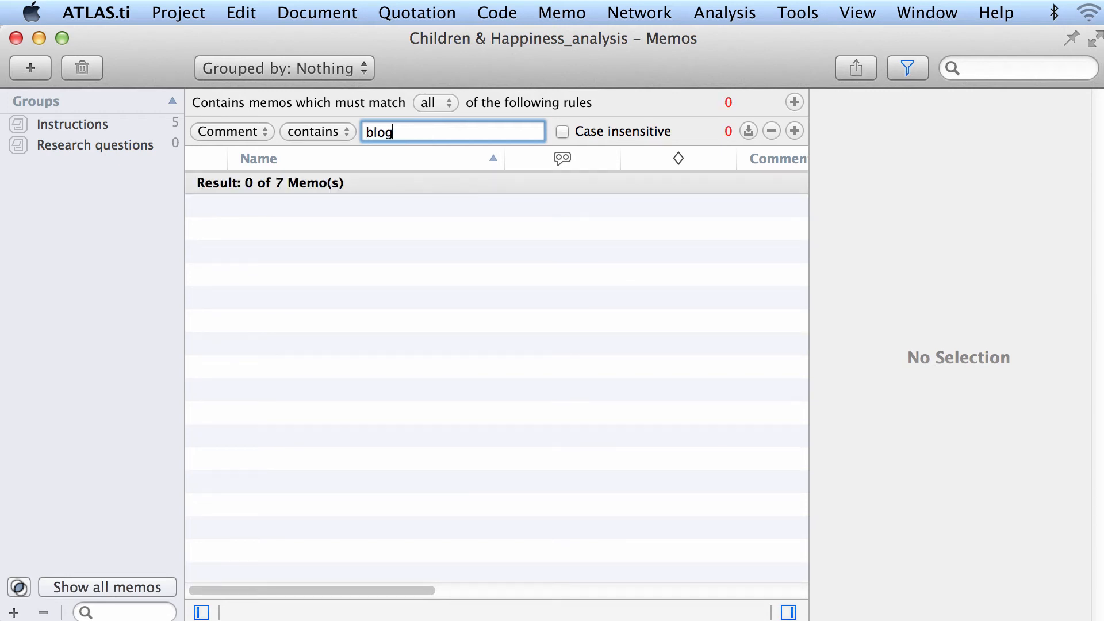
- Clear the search text of the memo Comment rule and check the other rule criteria, keeping Comment
{"action": "key", "text": "BackSpace"}
{"action": "key", "text": "BackSpace"}
{"action": "key", "text": "BackSpace"}
{"action": "key", "text": "BackSpace"}
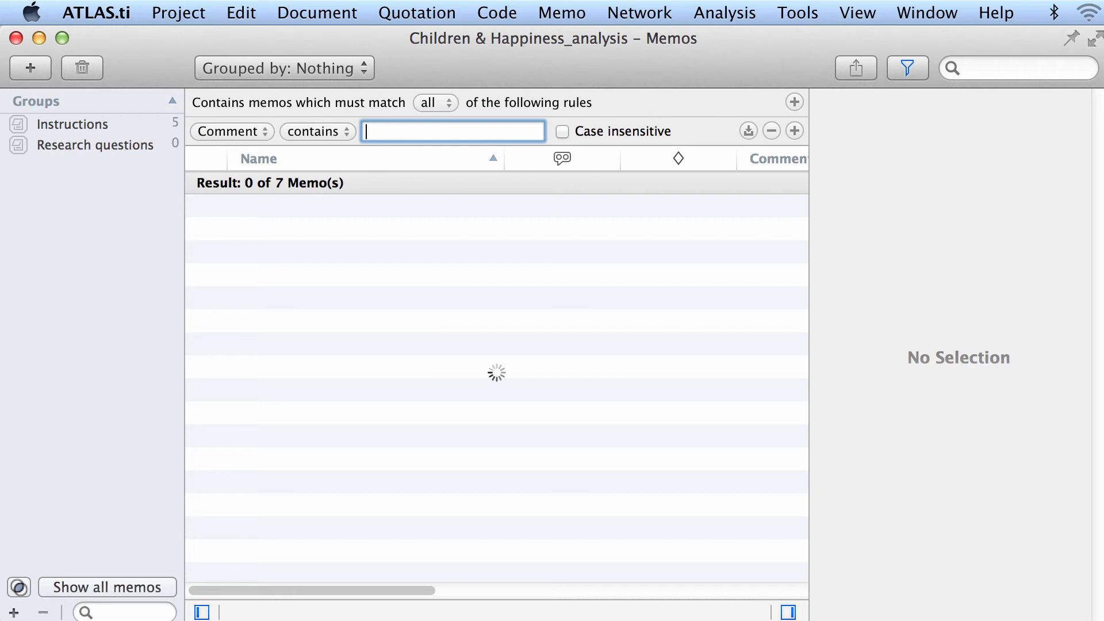
{"action": "left_click", "coordinate": [253, 131]}
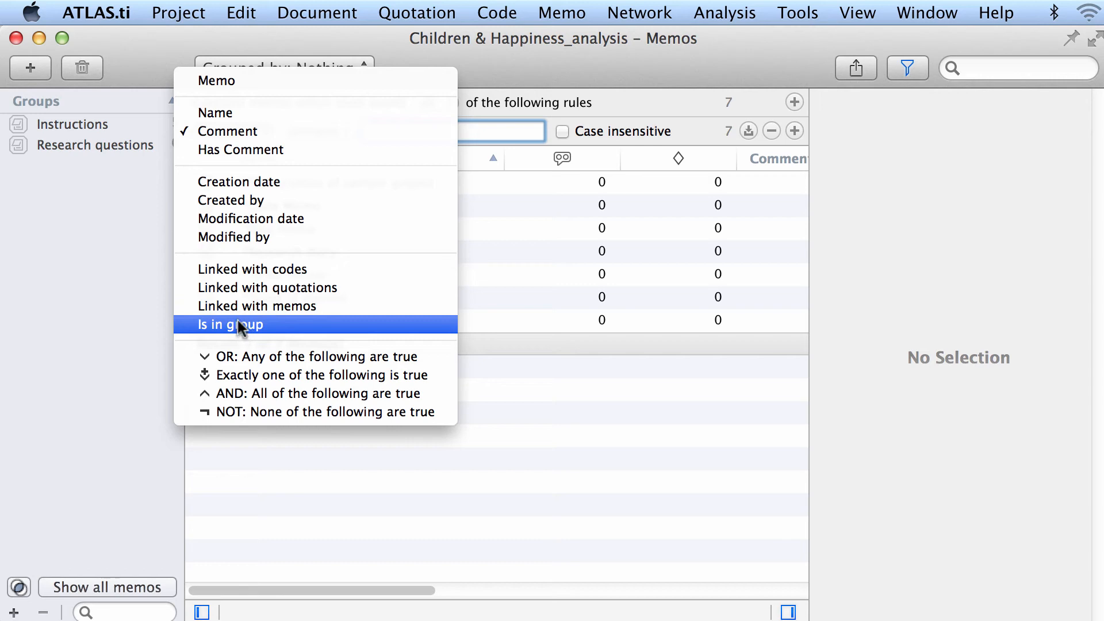
{"action": "left_click", "coordinate": [494, 208]}
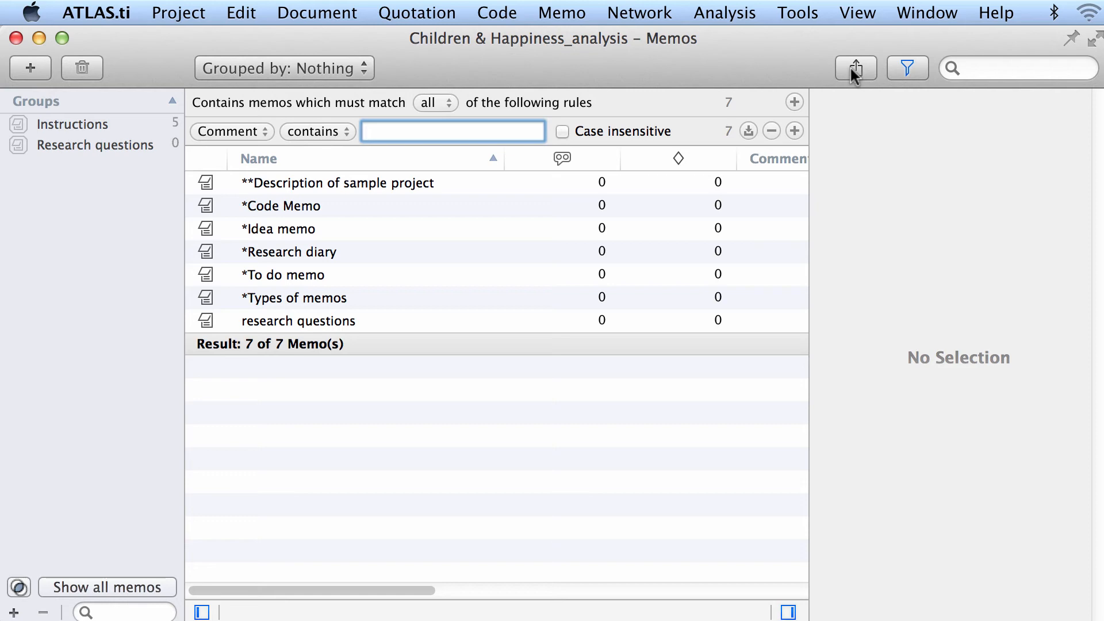
- Close the Memo Manager and view the document groups list in the Document Group Manager, closing it after the check
{"action": "left_click", "coordinate": [16, 38]}
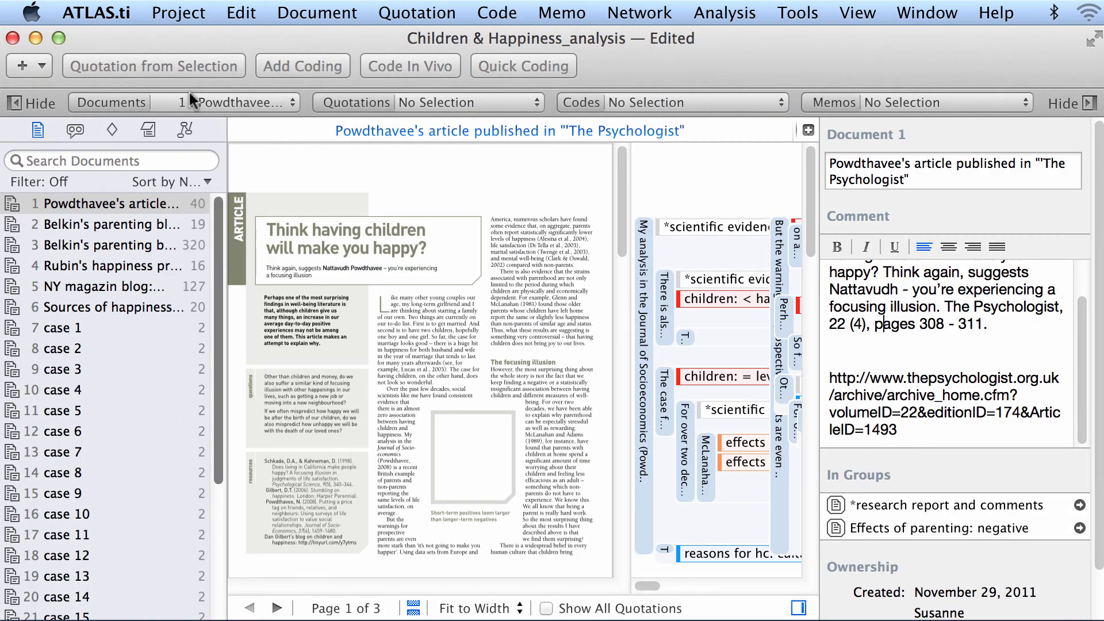
{"action": "left_click", "coordinate": [308, 17]}
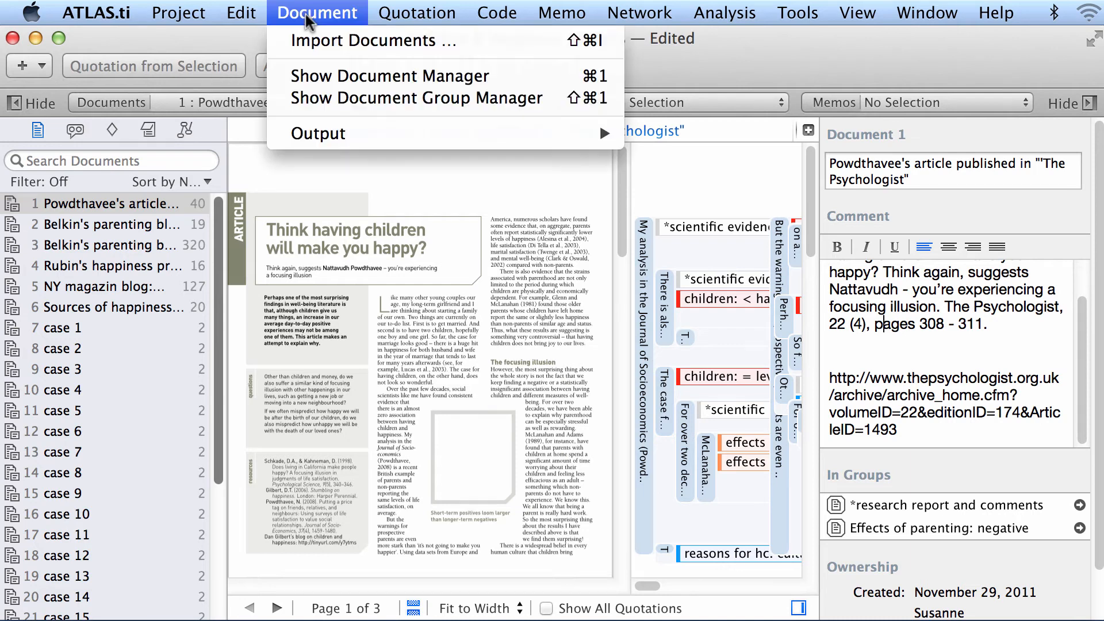
{"action": "left_click", "coordinate": [323, 99]}
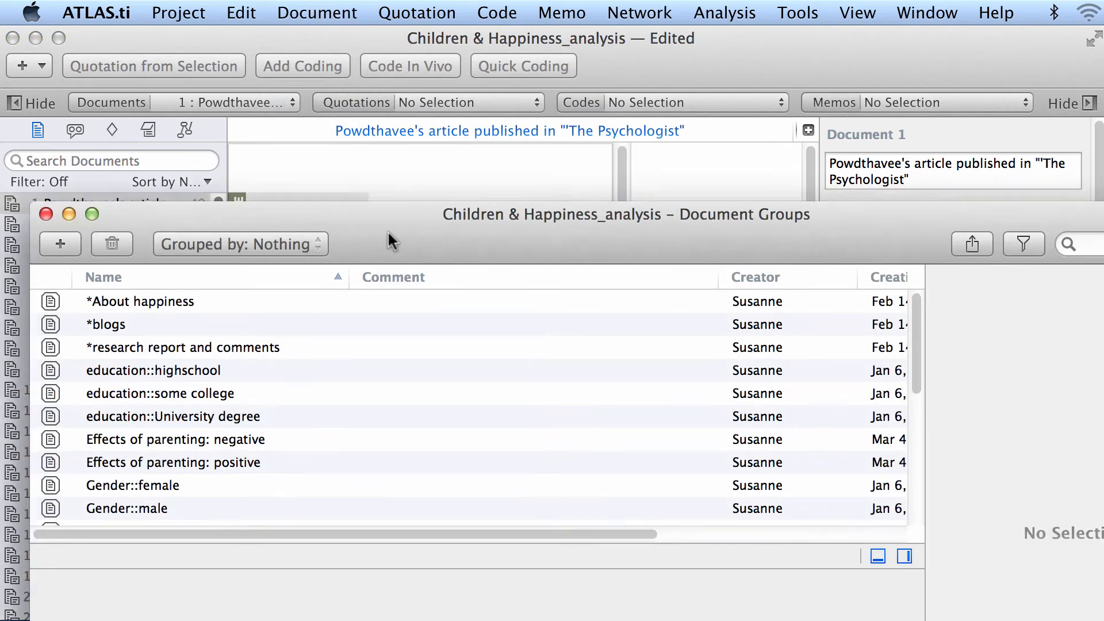
{"action": "left_click_drag", "start_coordinate": [387, 230], "coordinate": [328, 52]}
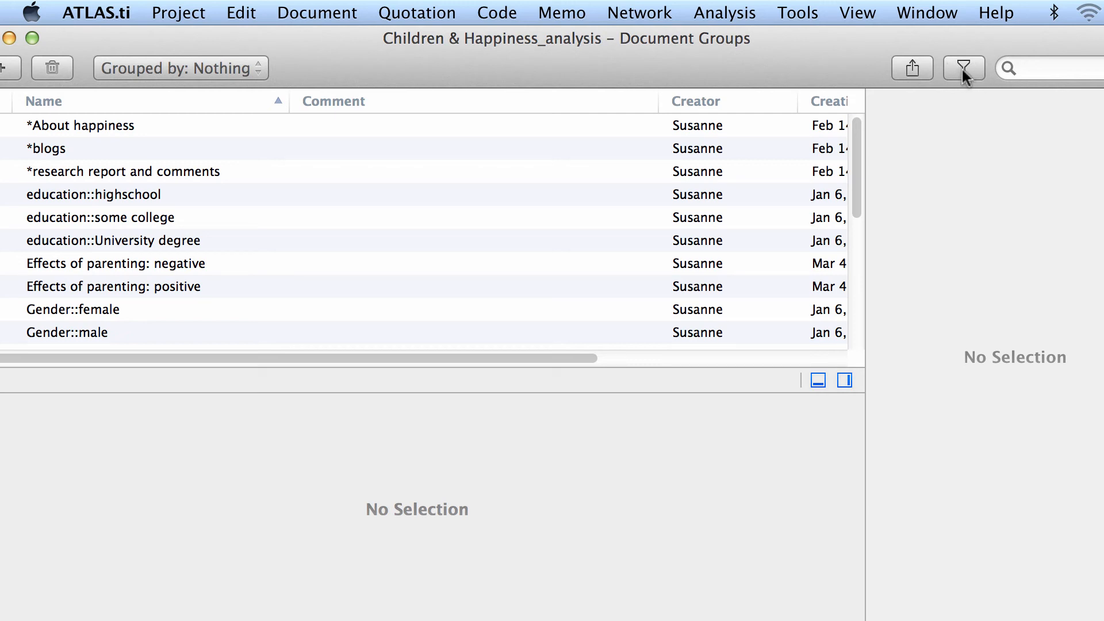
{"action": "left_click_drag", "start_coordinate": [164, 40], "coordinate": [202, 40]}
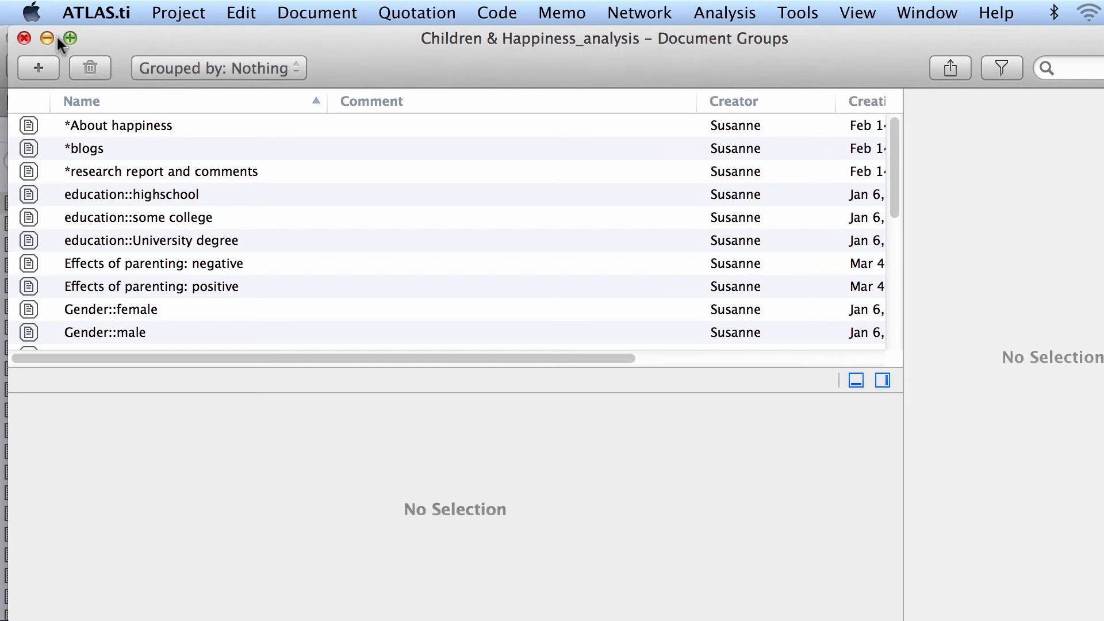
{"action": "left_click", "coordinate": [23, 38]}
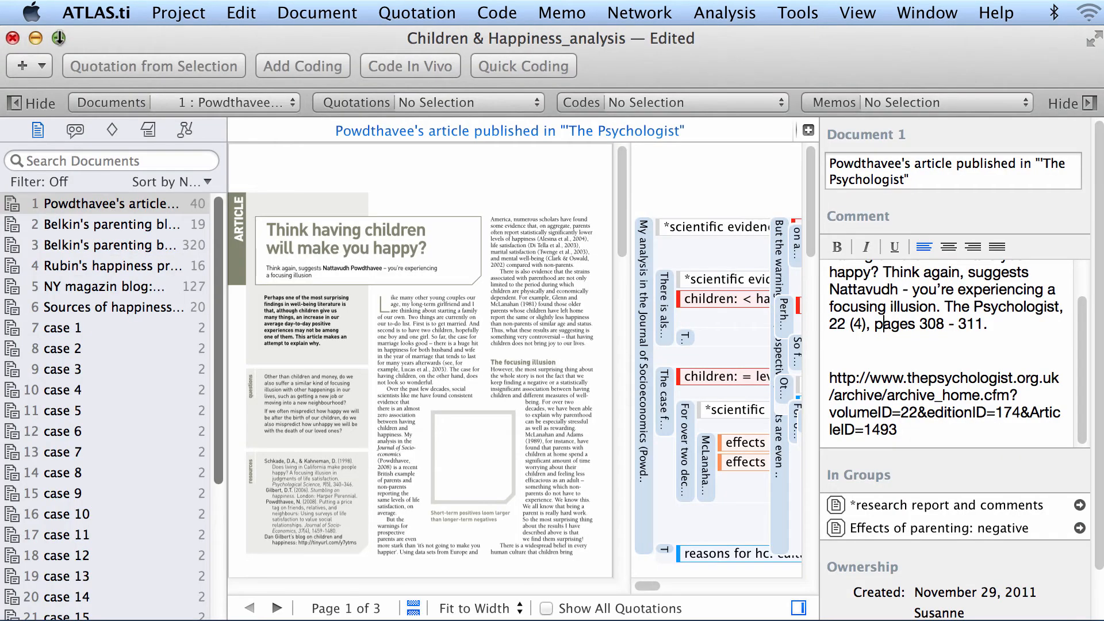
- Open the Link Manager for codes and check its grouping options, keeping the grouping at Nothing
{"action": "left_click", "coordinate": [423, 14]}
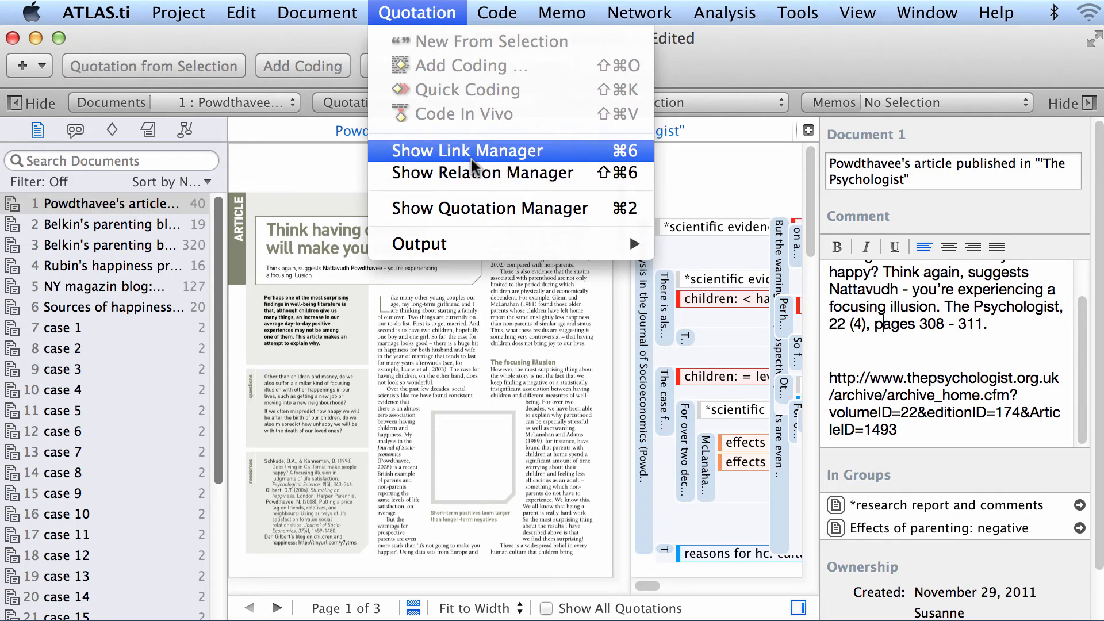
{"action": "mouse_move", "coordinate": [500, 16]}
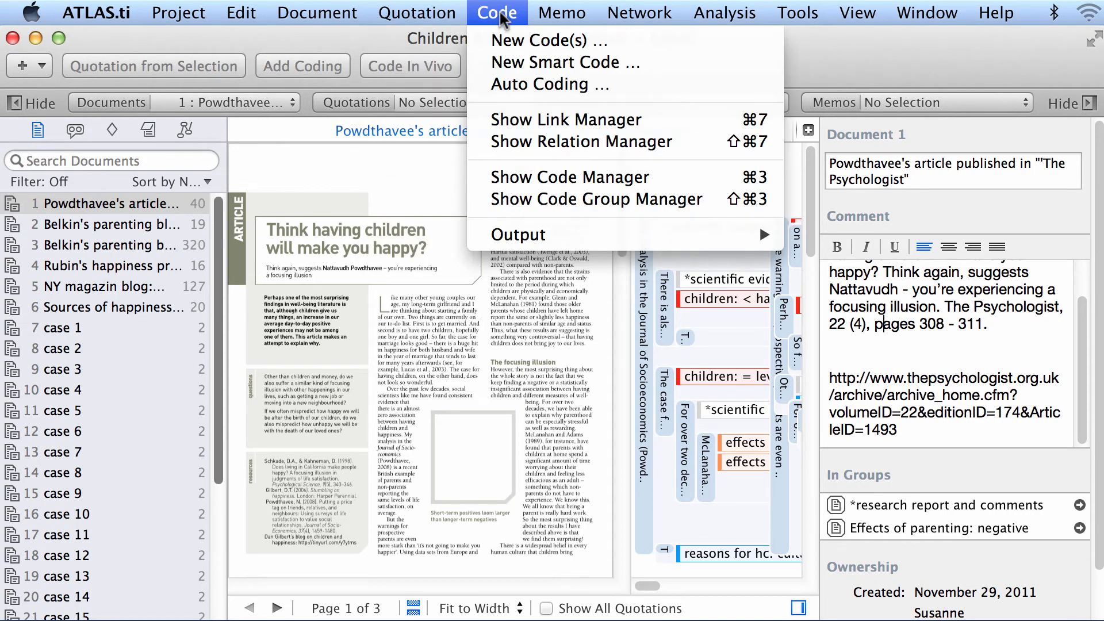
{"action": "left_click", "coordinate": [524, 119]}
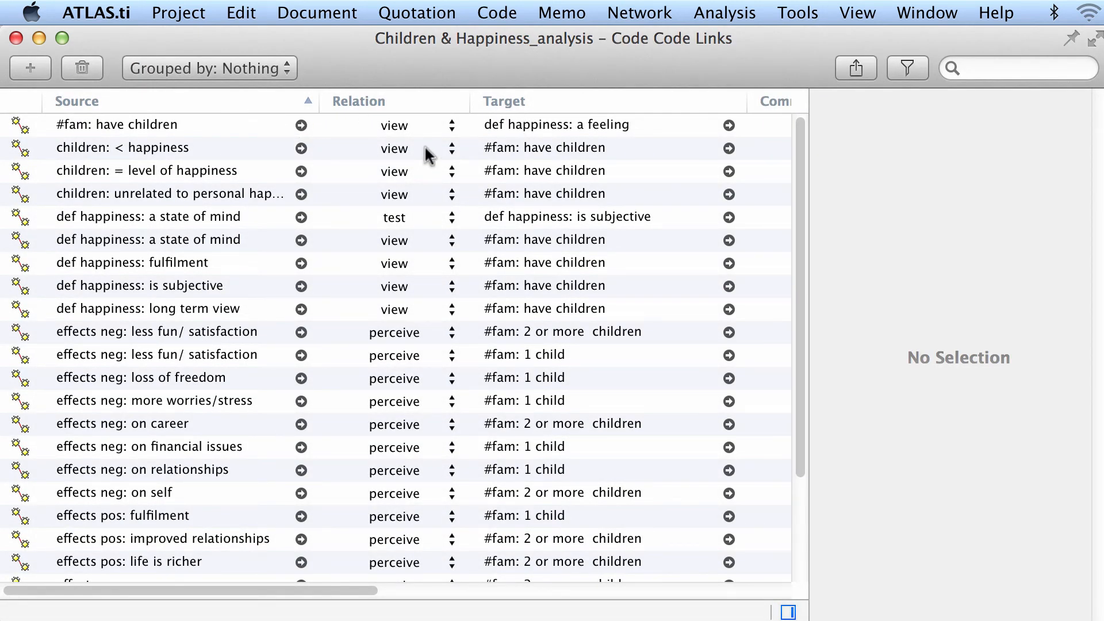
{"action": "left_click", "coordinate": [259, 68]}
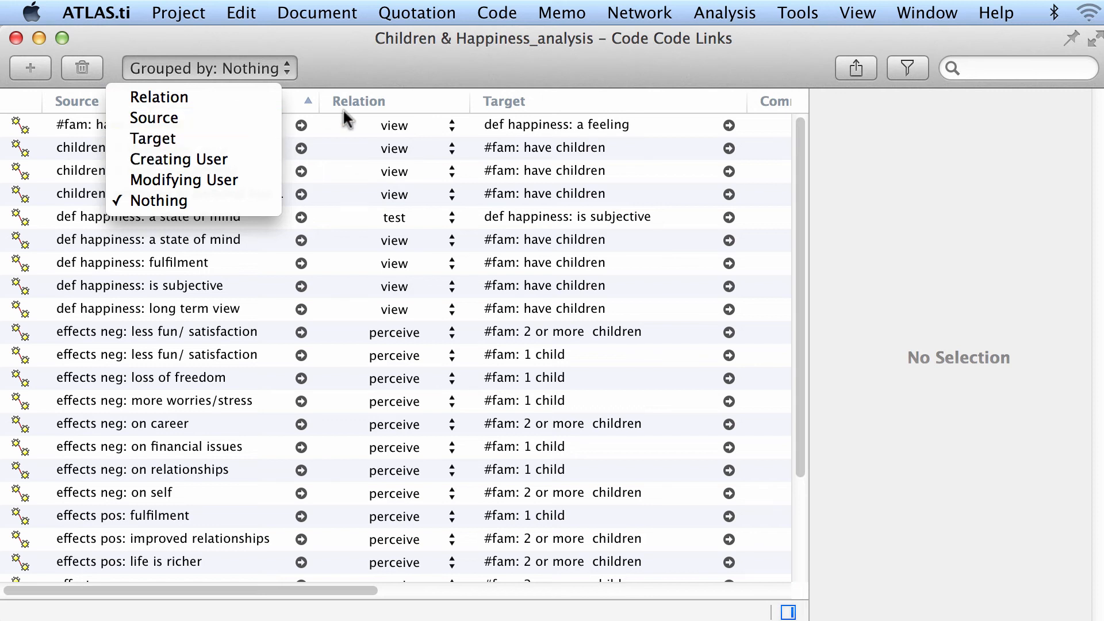
{"action": "left_click", "coordinate": [907, 68]}
- Add a Link filter rule to the code links, check the selectable links without changing it, and close the manager
{"action": "left_click", "coordinate": [907, 68]}
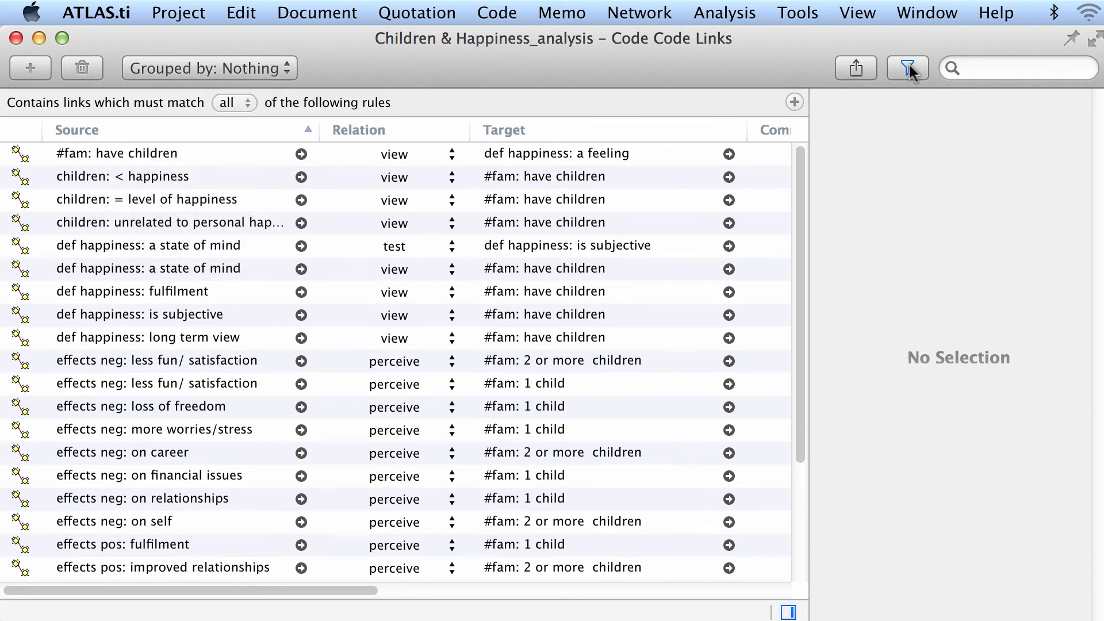
{"action": "left_click", "coordinate": [794, 103]}
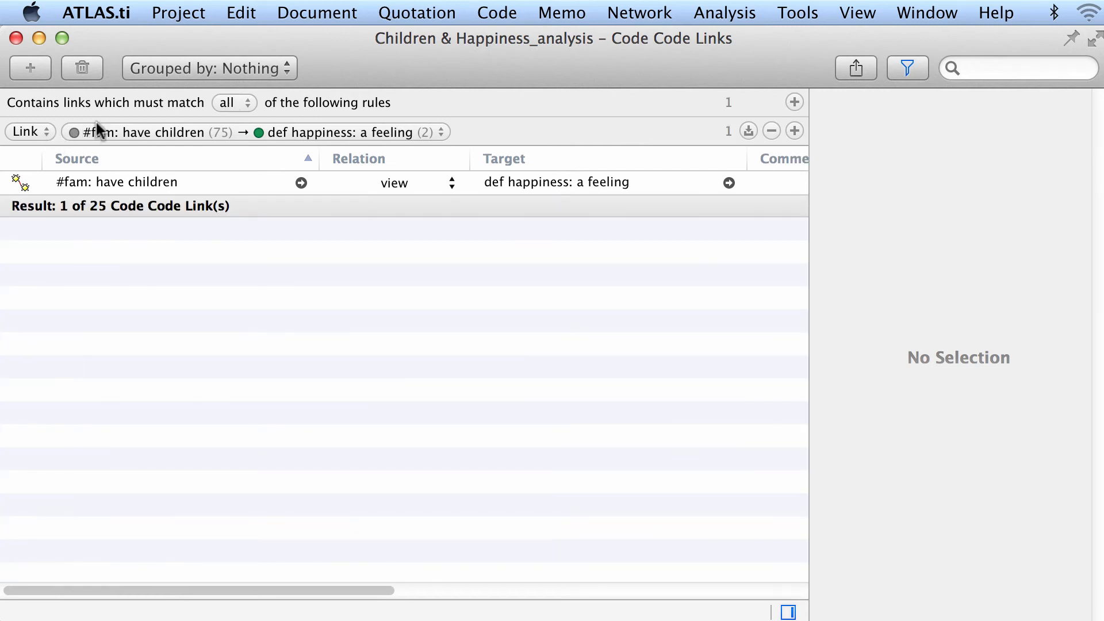
{"action": "left_click", "coordinate": [106, 130]}
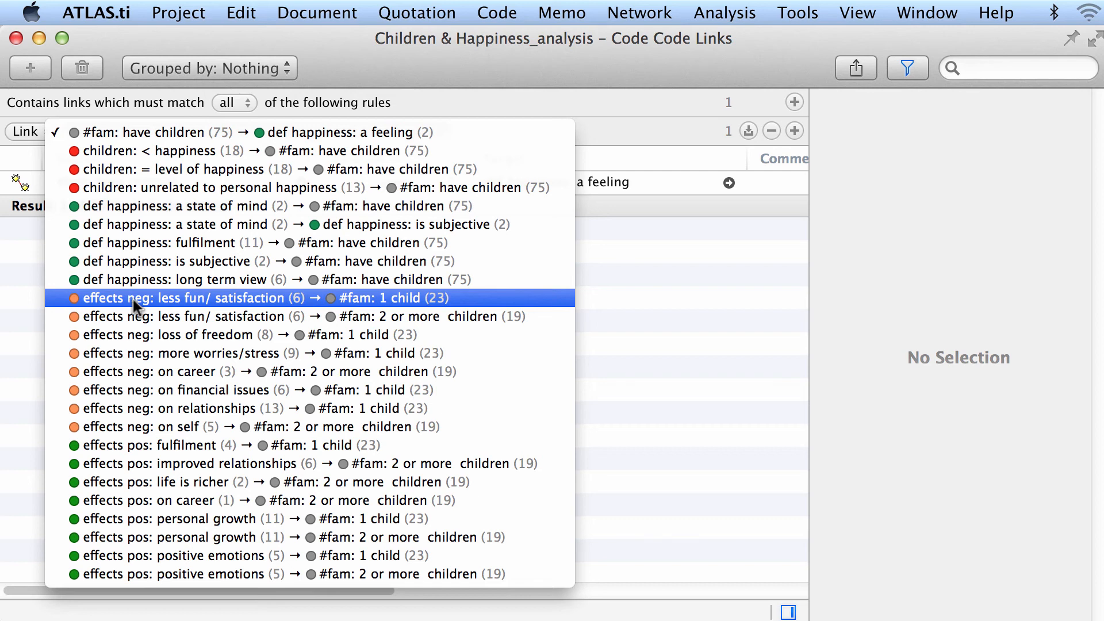
{"action": "left_click", "coordinate": [665, 280]}
{"action": "left_click", "coordinate": [16, 38]}
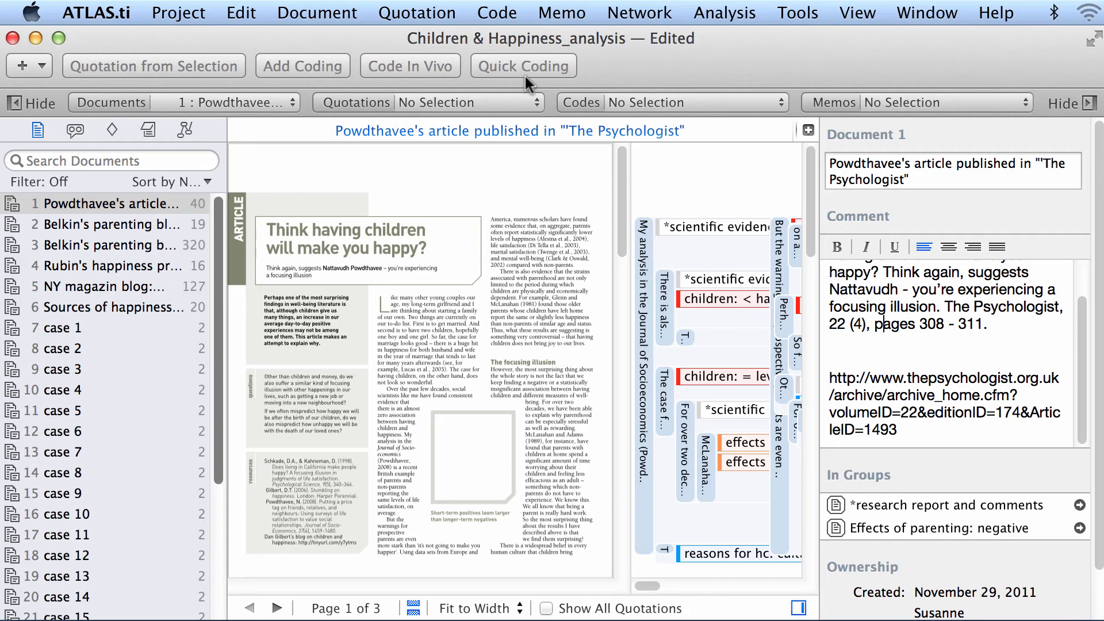
- Open the Network Manager and check its grouping options, keeping the grouping at Nothing
{"action": "left_click", "coordinate": [641, 16]}
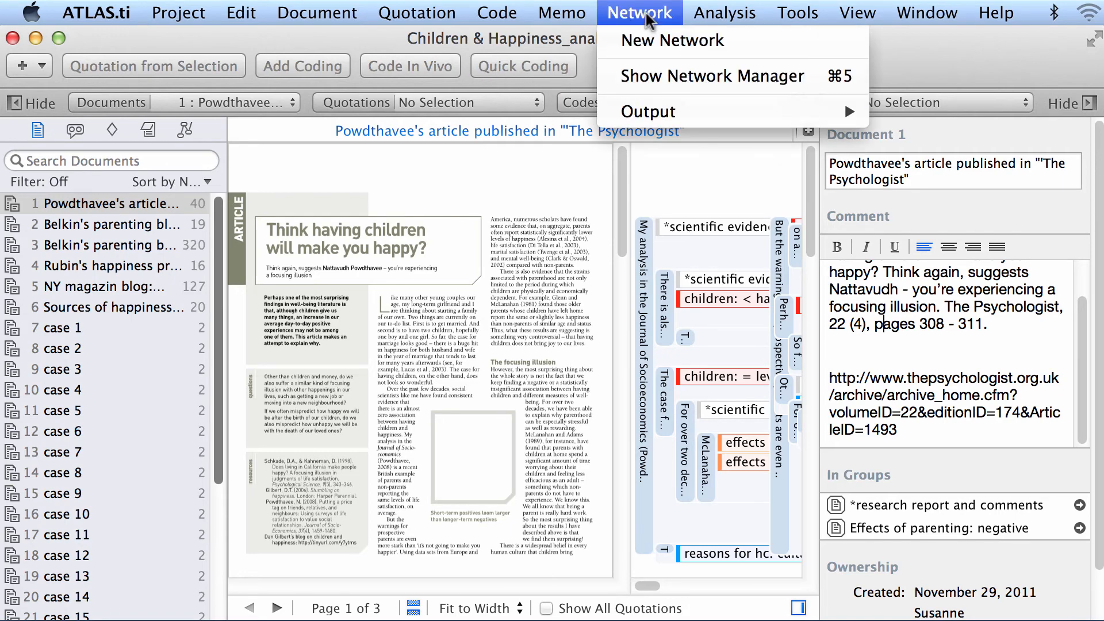
{"action": "left_click", "coordinate": [651, 78]}
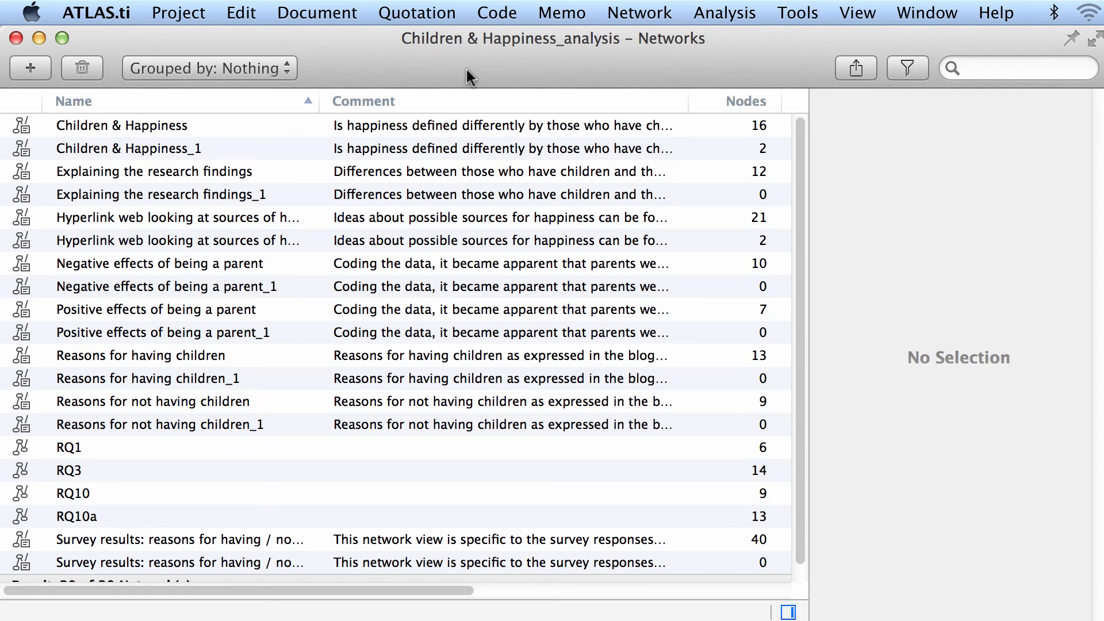
{"action": "left_click", "coordinate": [655, 12]}
{"action": "left_click", "coordinate": [504, 209]}
{"action": "left_click", "coordinate": [219, 76]}
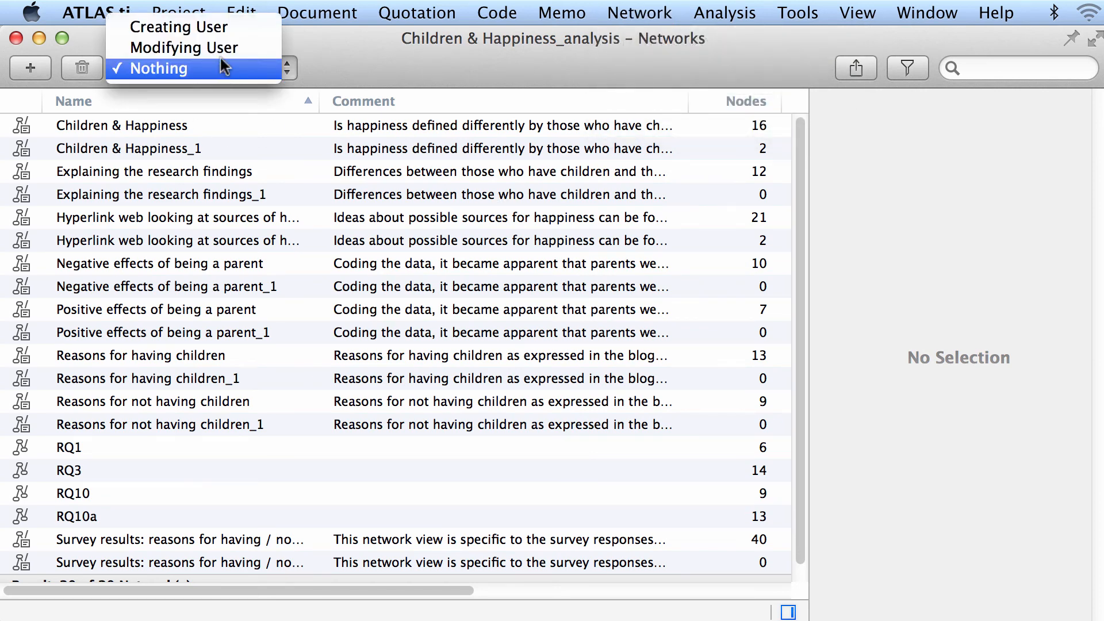
{"action": "left_click", "coordinate": [256, 192]}
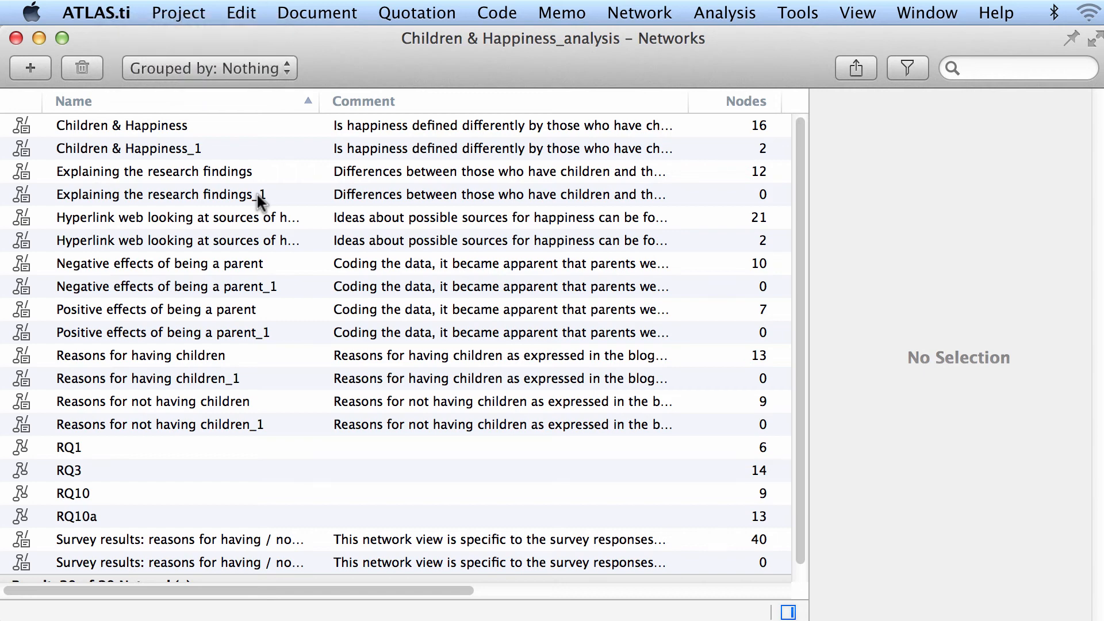
- Add a filter rule for the "Children & Happiness" network, check the other rule criteria, and close the Network Manager
{"action": "left_click", "coordinate": [912, 67]}
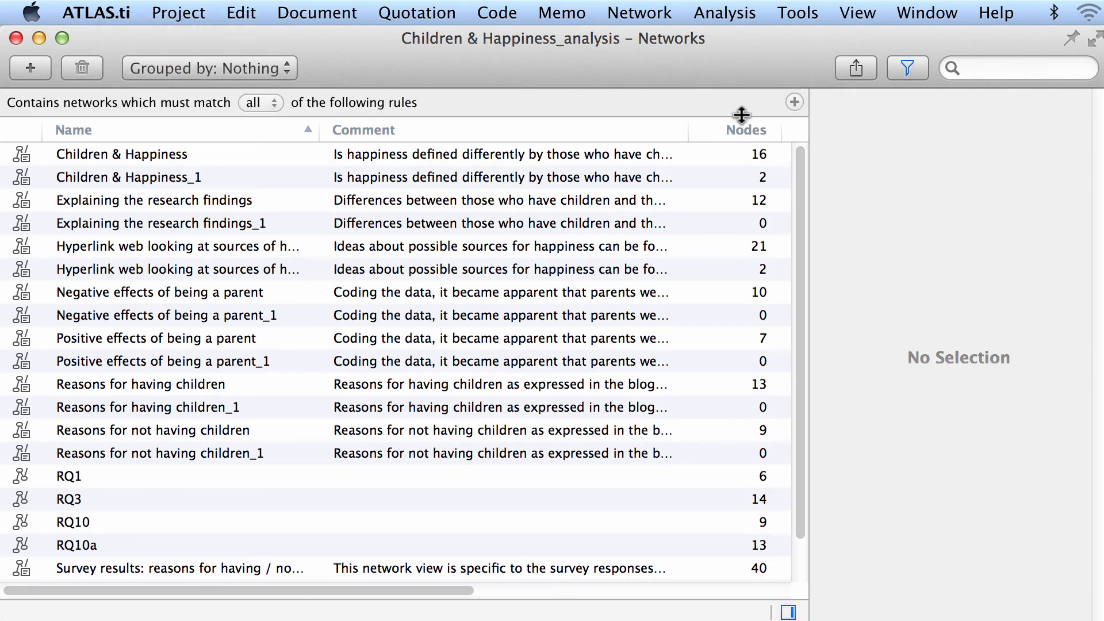
{"action": "left_click", "coordinate": [794, 103]}
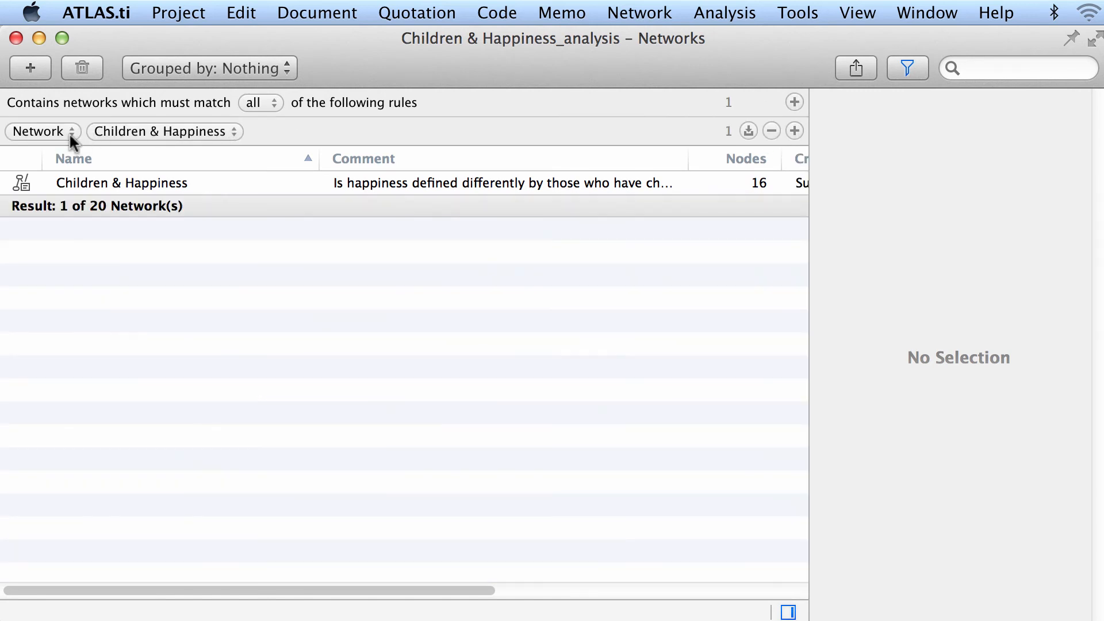
{"action": "left_click", "coordinate": [69, 133]}
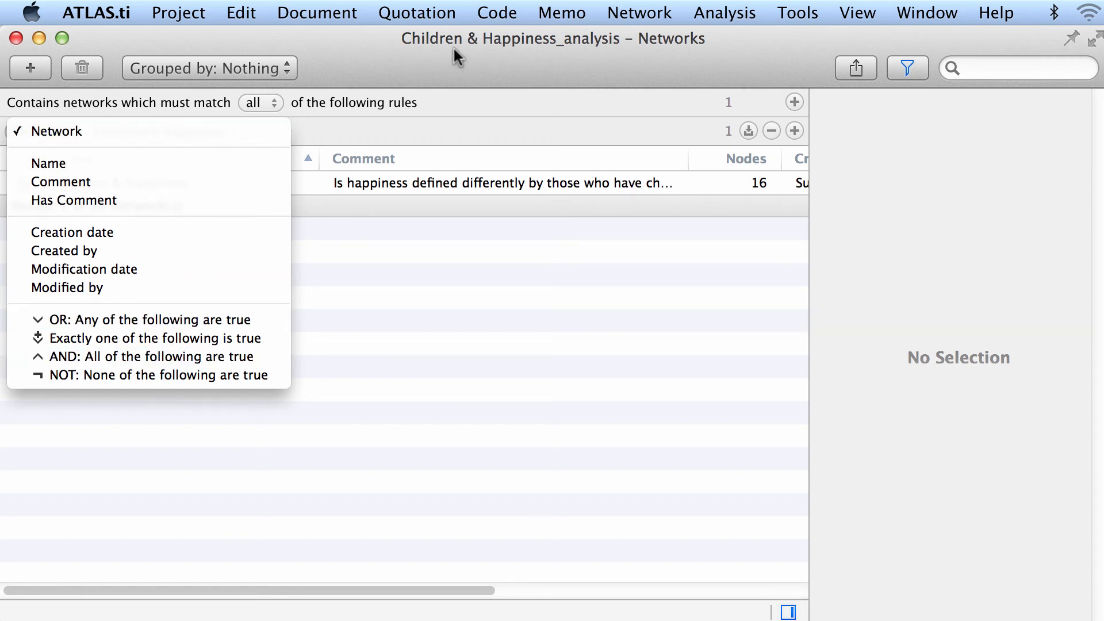
{"action": "left_click", "coordinate": [14, 41]}
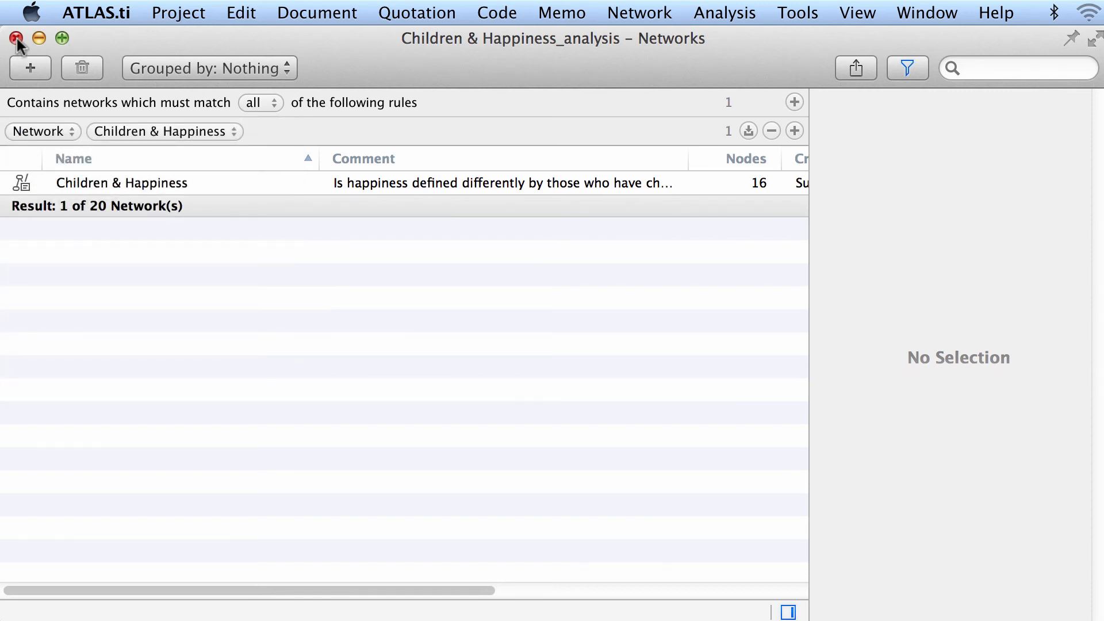
{"action": "left_click", "coordinate": [14, 41]}
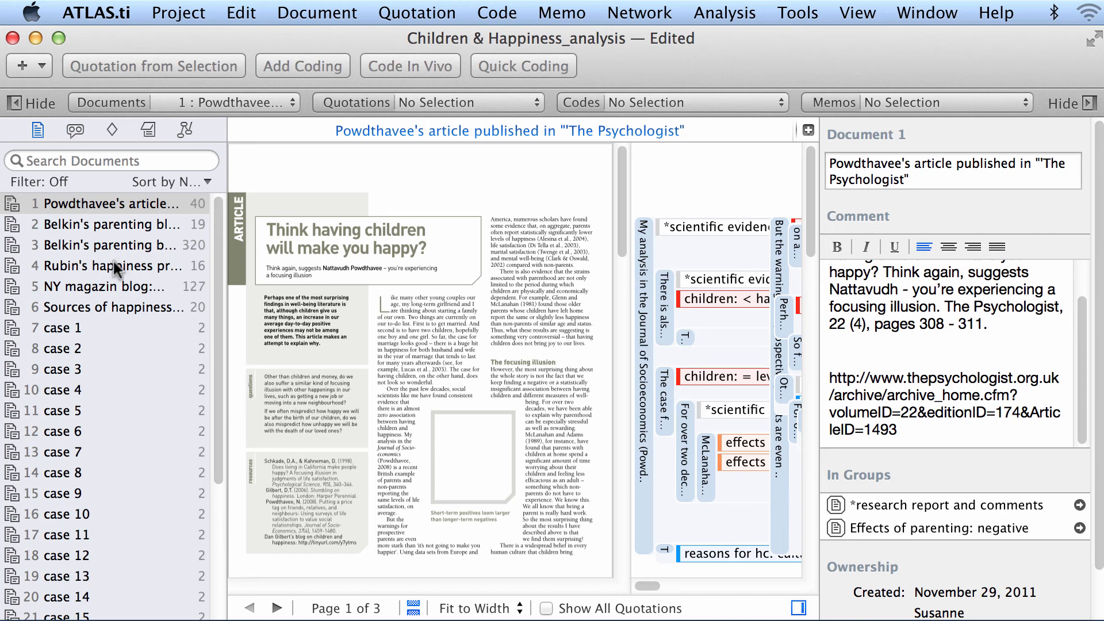
- Try a Document filter rule in the main window's document list with document 2 and document 1, and remove the rule
{"action": "left_click", "coordinate": [52, 180]}
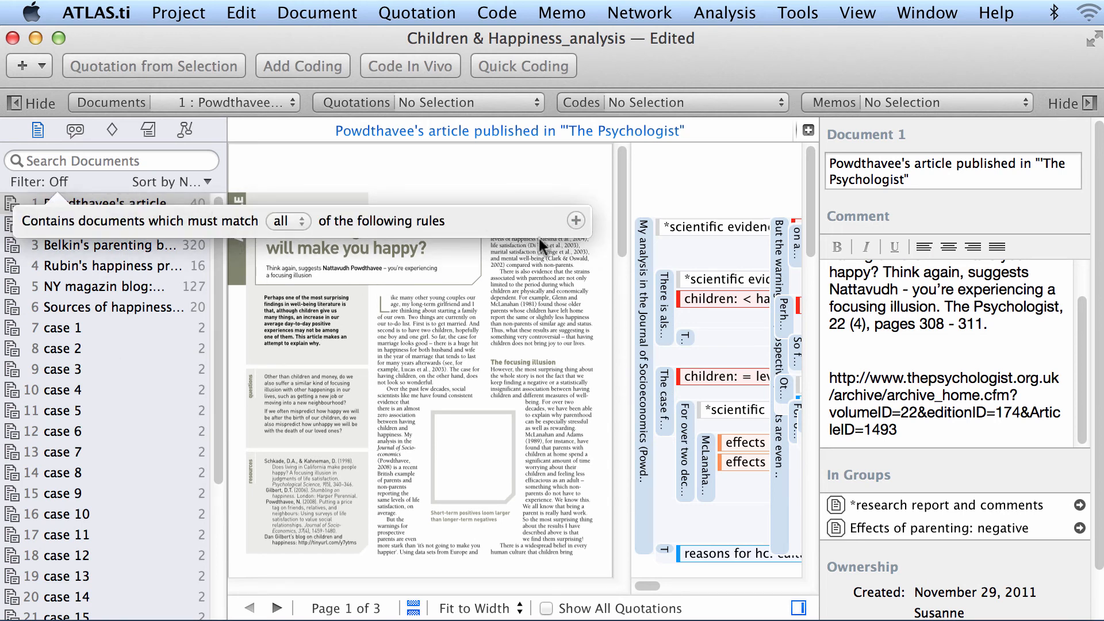
{"action": "left_click", "coordinate": [576, 220]}
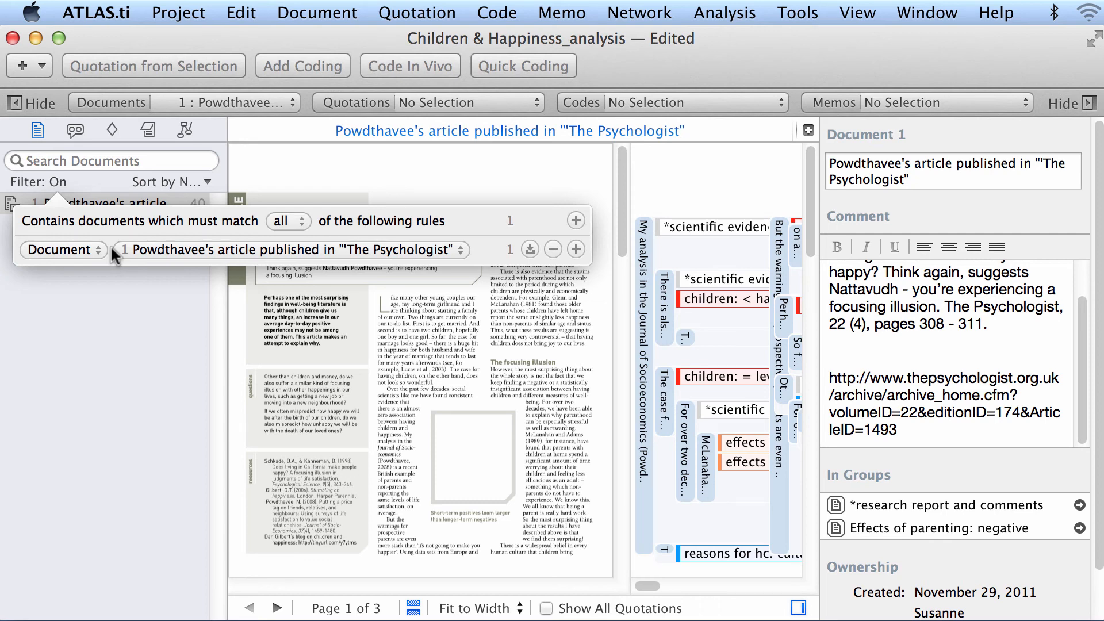
{"action": "left_click", "coordinate": [174, 249]}
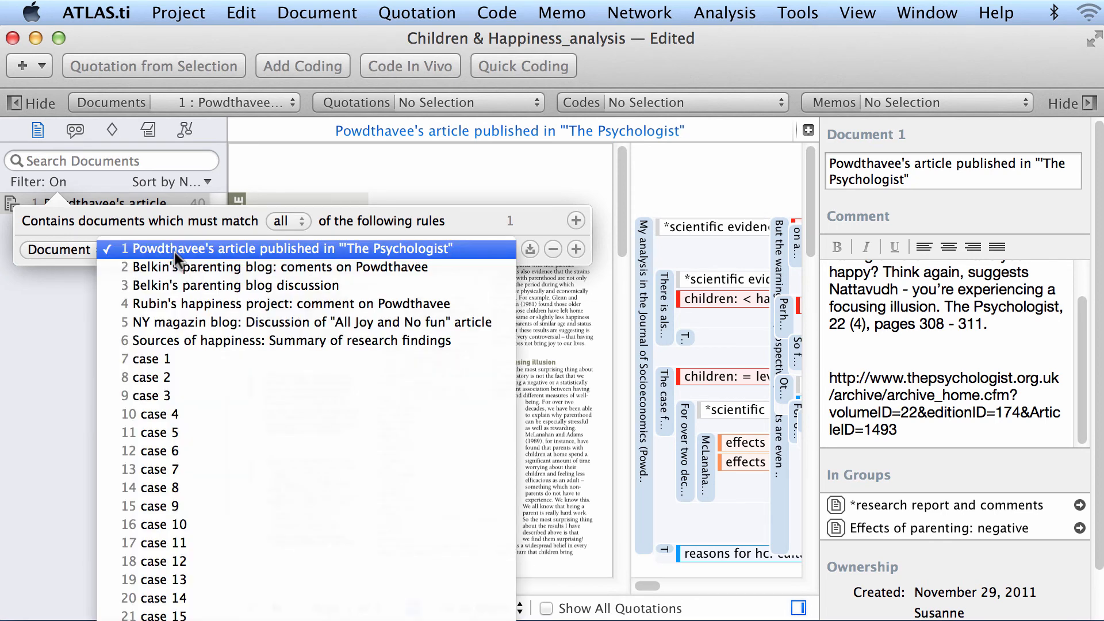
{"action": "left_click", "coordinate": [175, 260]}
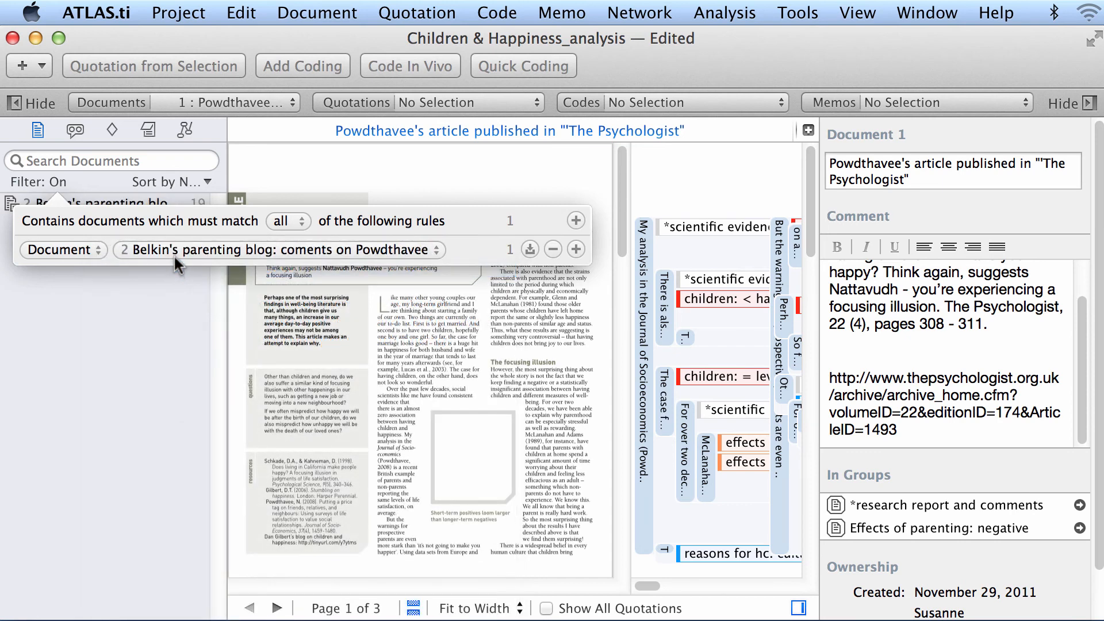
{"action": "left_click", "coordinate": [175, 250]}
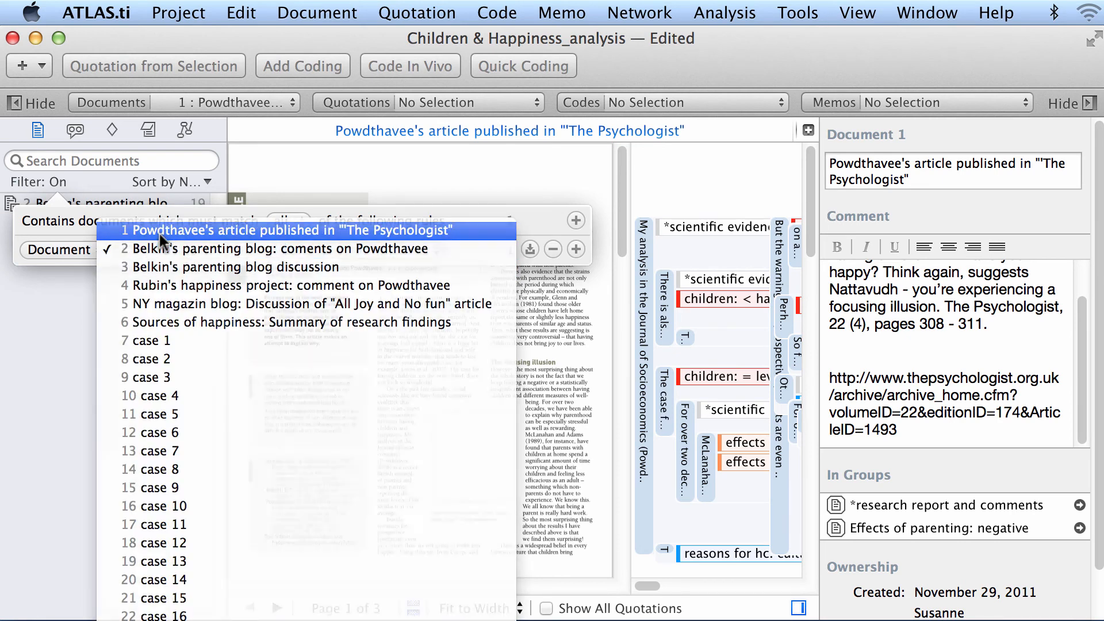
{"action": "left_click", "coordinate": [159, 233]}
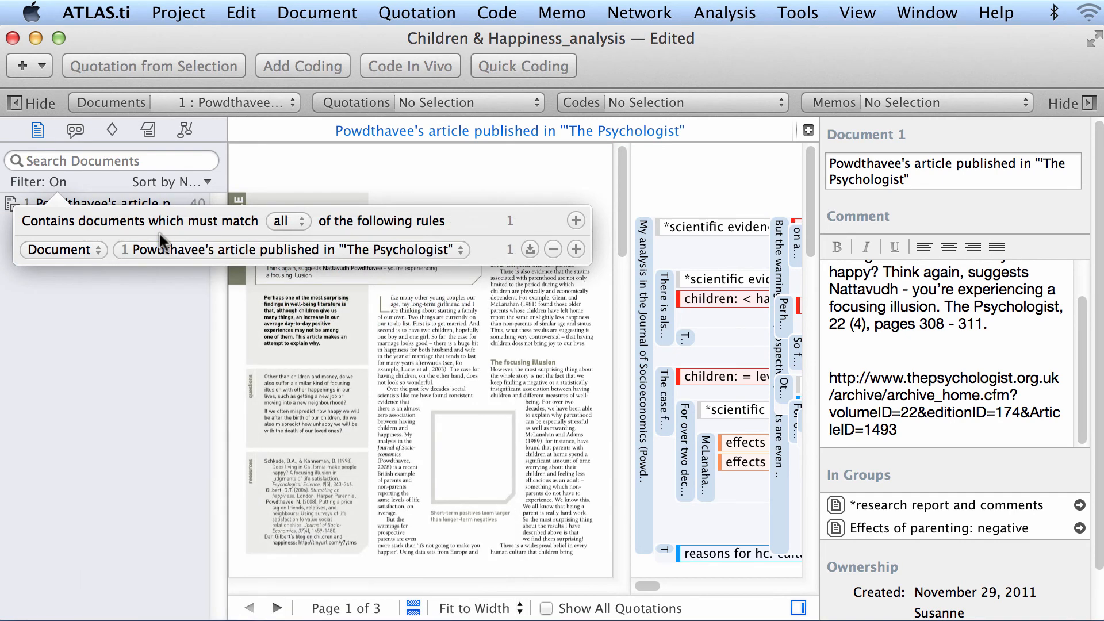
{"action": "left_click", "coordinate": [554, 247]}
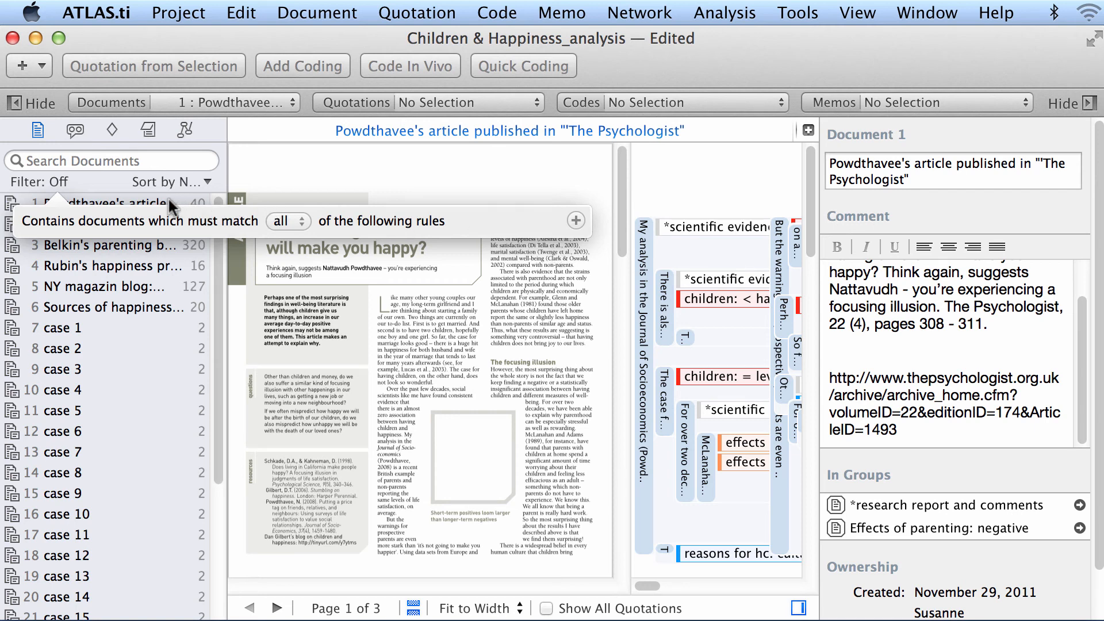
- Filter the document list with a rule for documents whose Name contains "blog"
{"action": "left_click", "coordinate": [575, 220]}
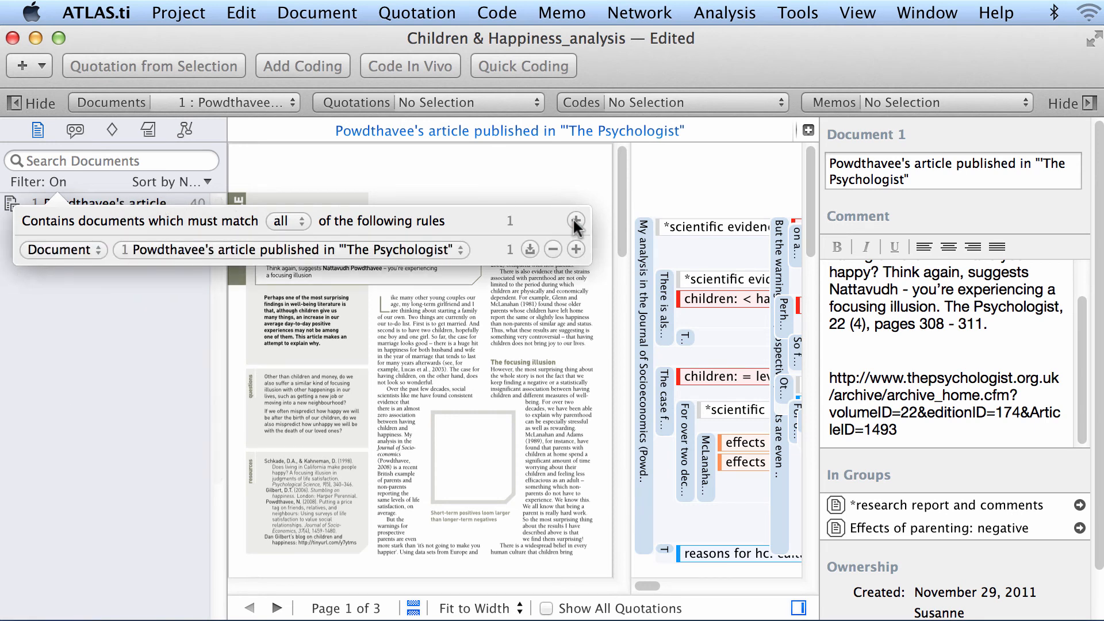
{"action": "left_click", "coordinate": [94, 249]}
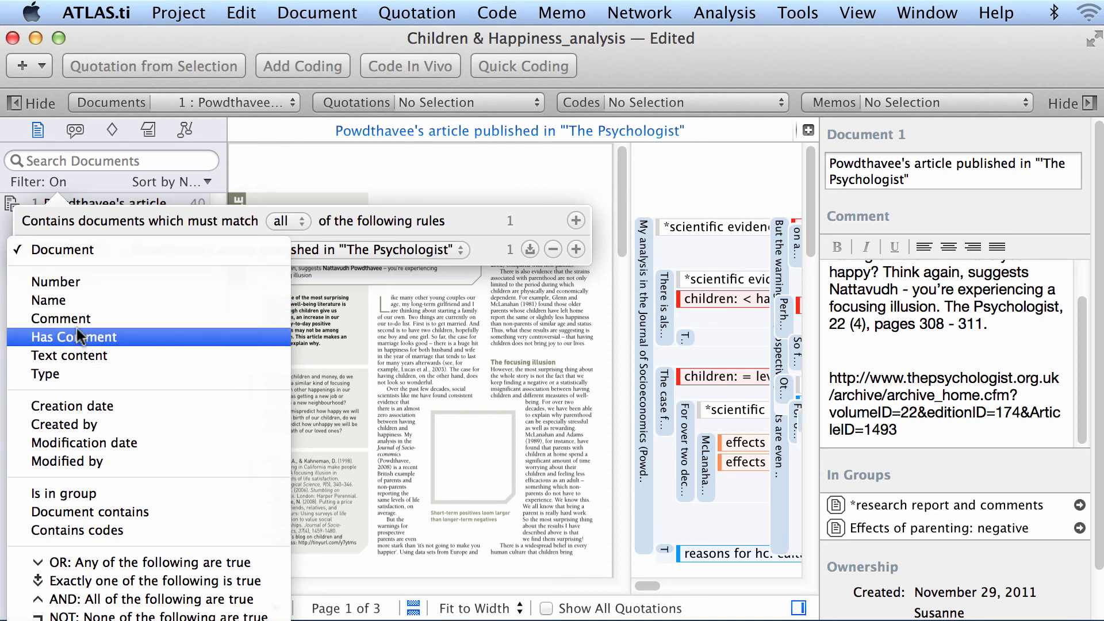
{"action": "left_click", "coordinate": [69, 299]}
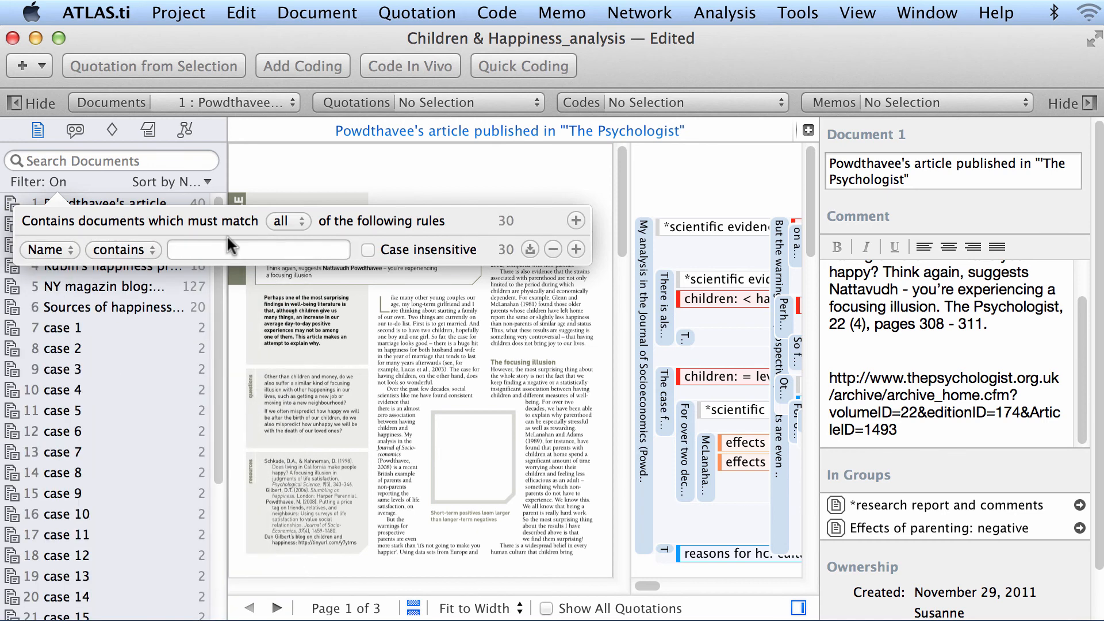
{"action": "left_click", "coordinate": [227, 246]}
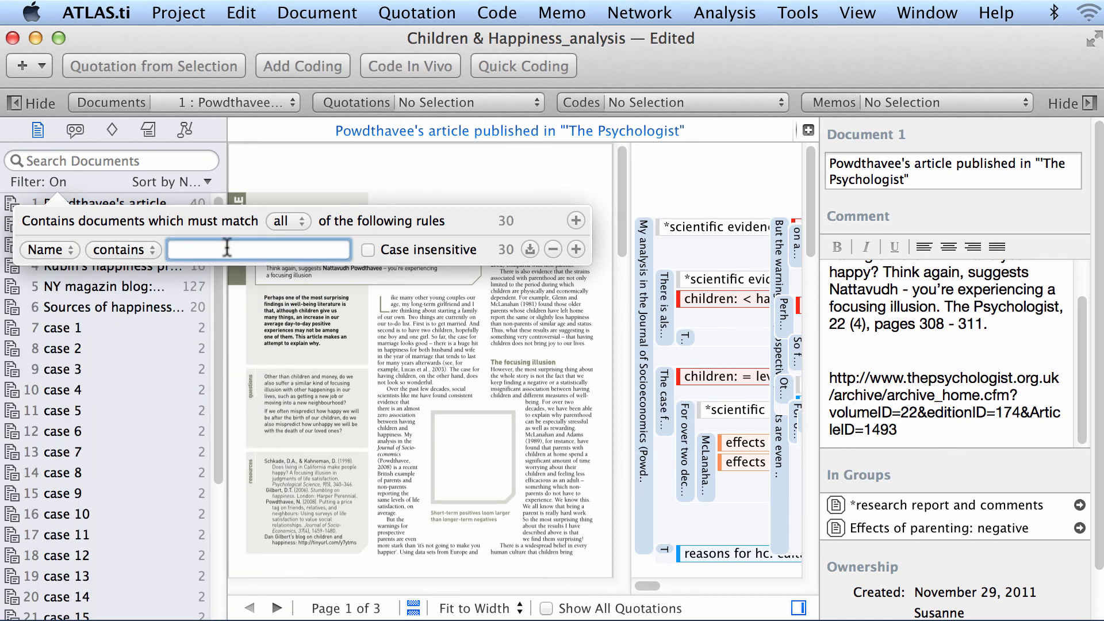
{"action": "type", "text": "blog"}
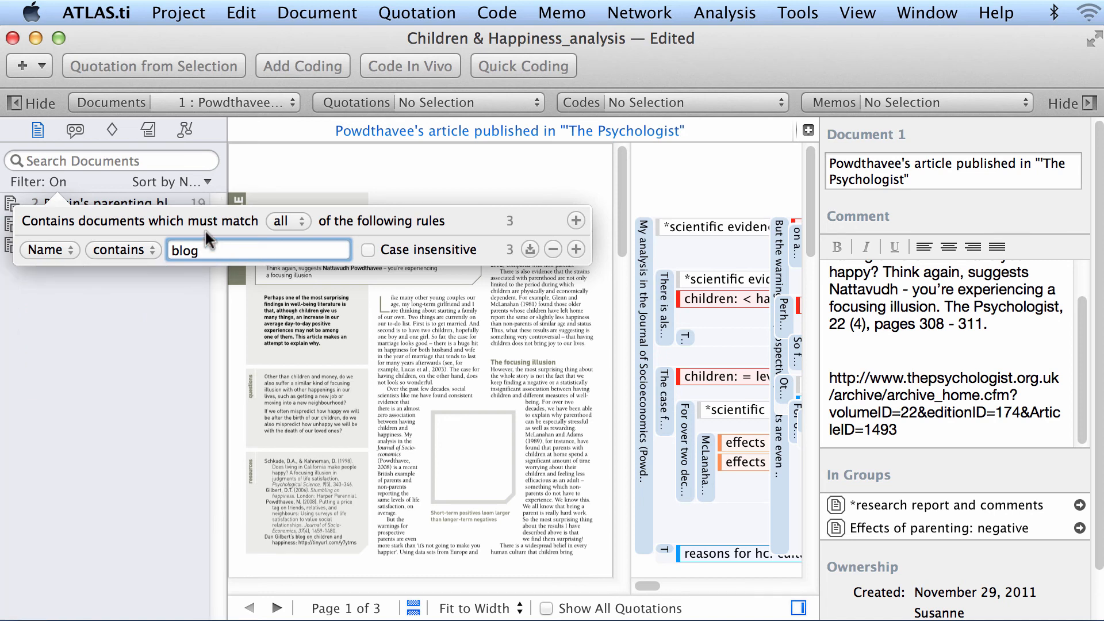
- Review the filtered document list and remove the Name contains "blog" rule to turn off the document filter
{"action": "left_click", "coordinate": [381, 178]}
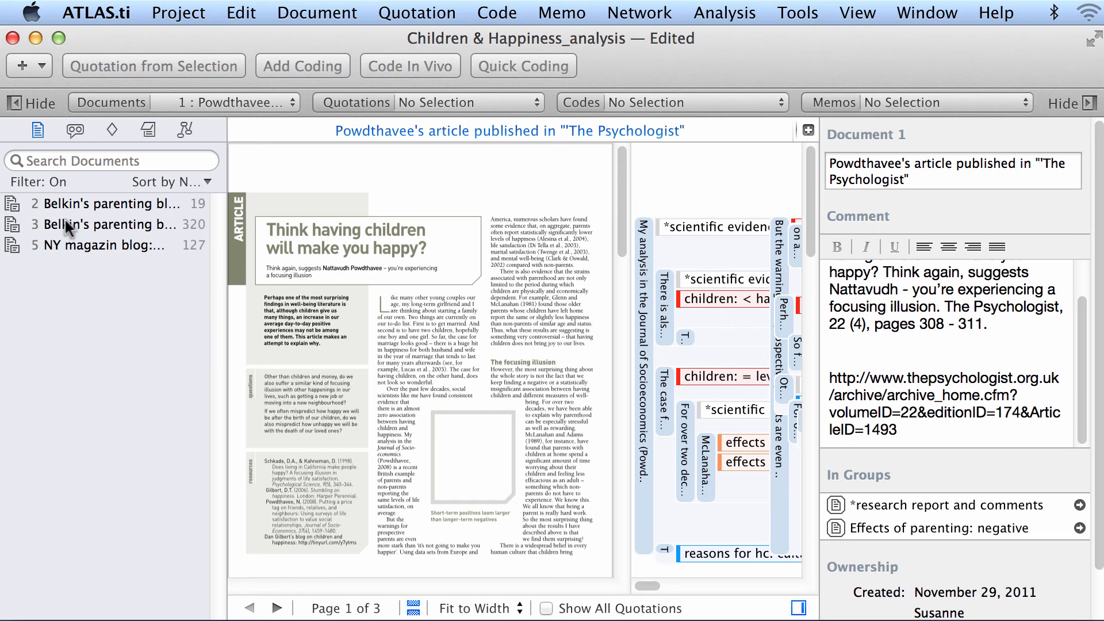
{"action": "left_click", "coordinate": [47, 182]}
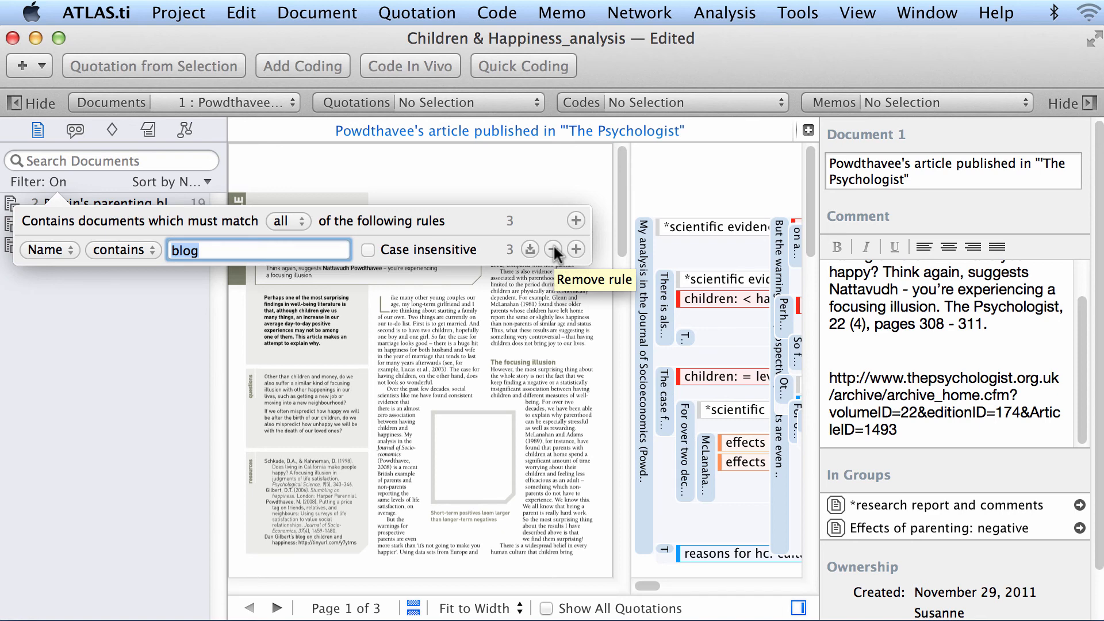
{"action": "left_click", "coordinate": [553, 249]}
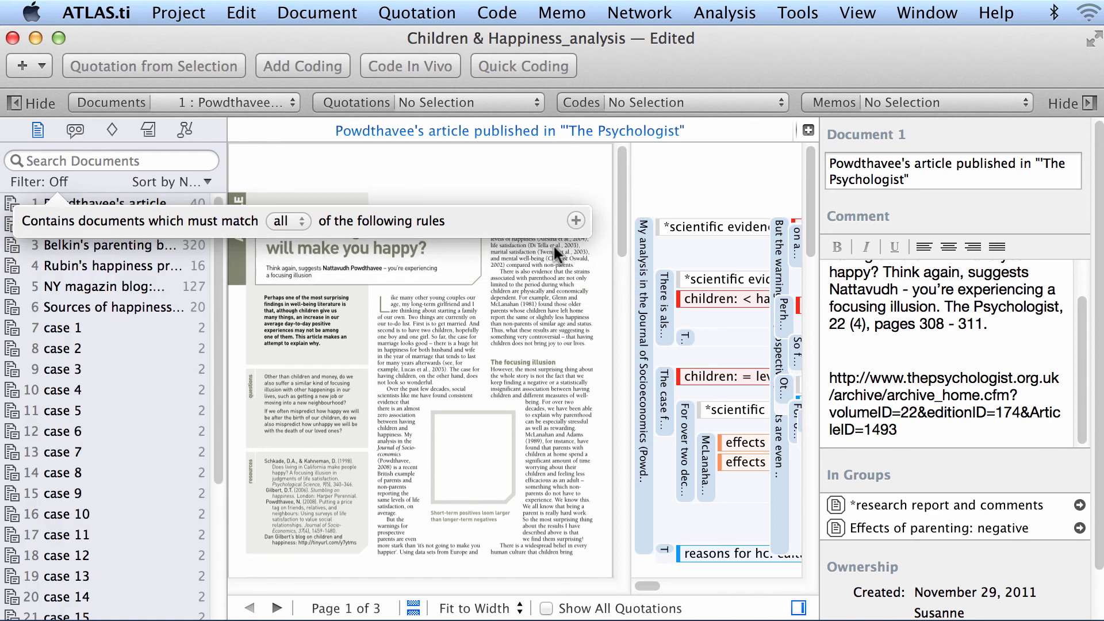
{"action": "left_click", "coordinate": [106, 306]}
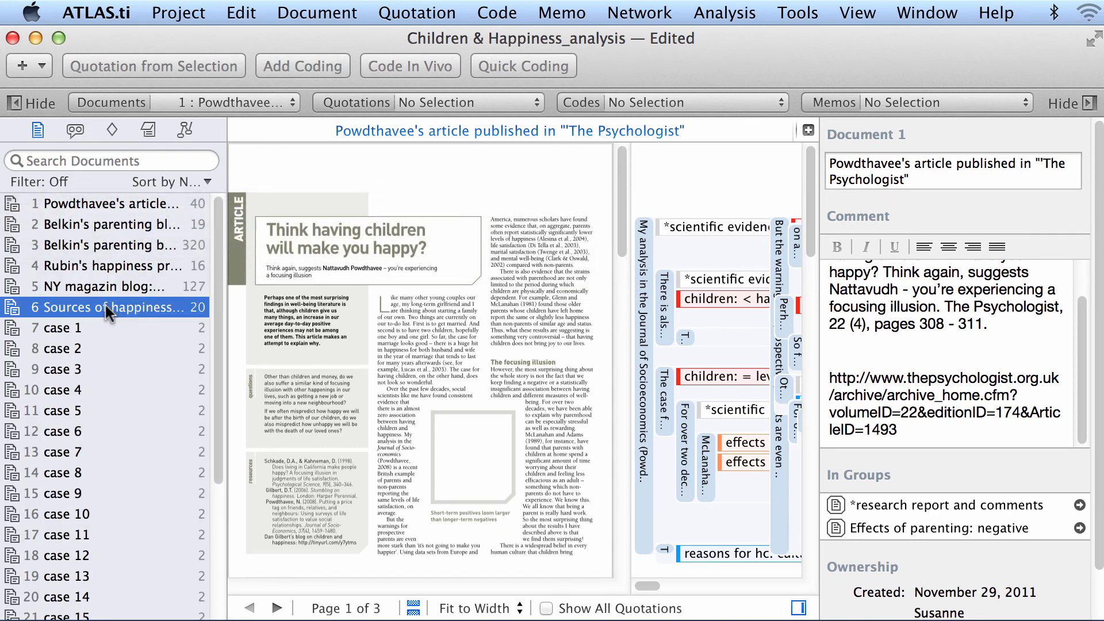
- Filter the main window's quotation list with a rule for quotations coded with the code "#fam: 1 child" and look through the filtered quotations
{"action": "left_click", "coordinate": [75, 130]}
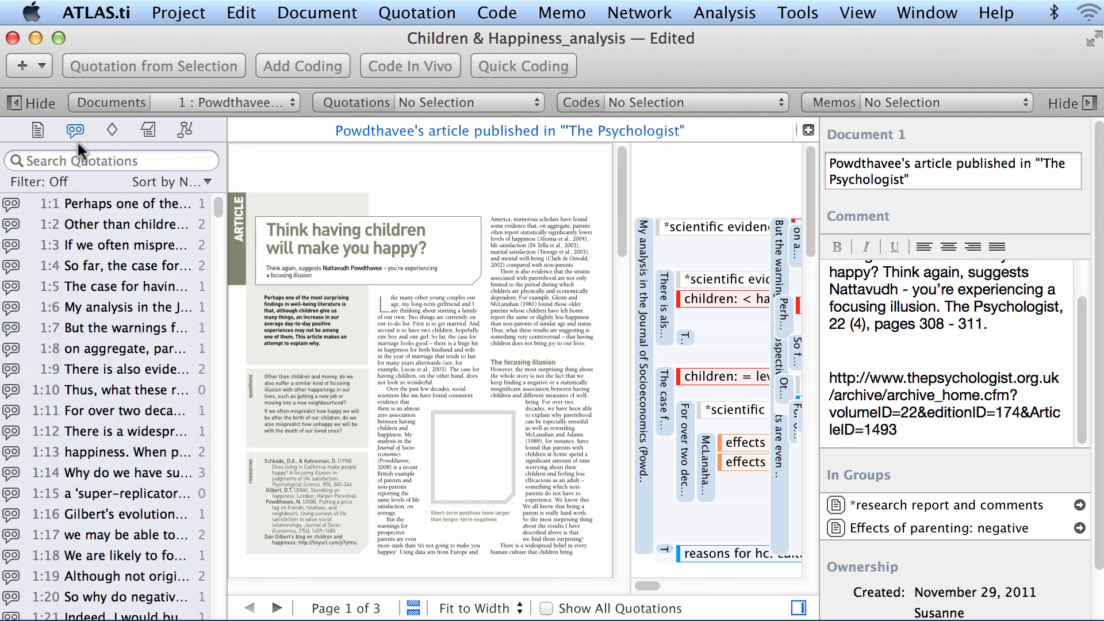
{"action": "left_click", "coordinate": [49, 179]}
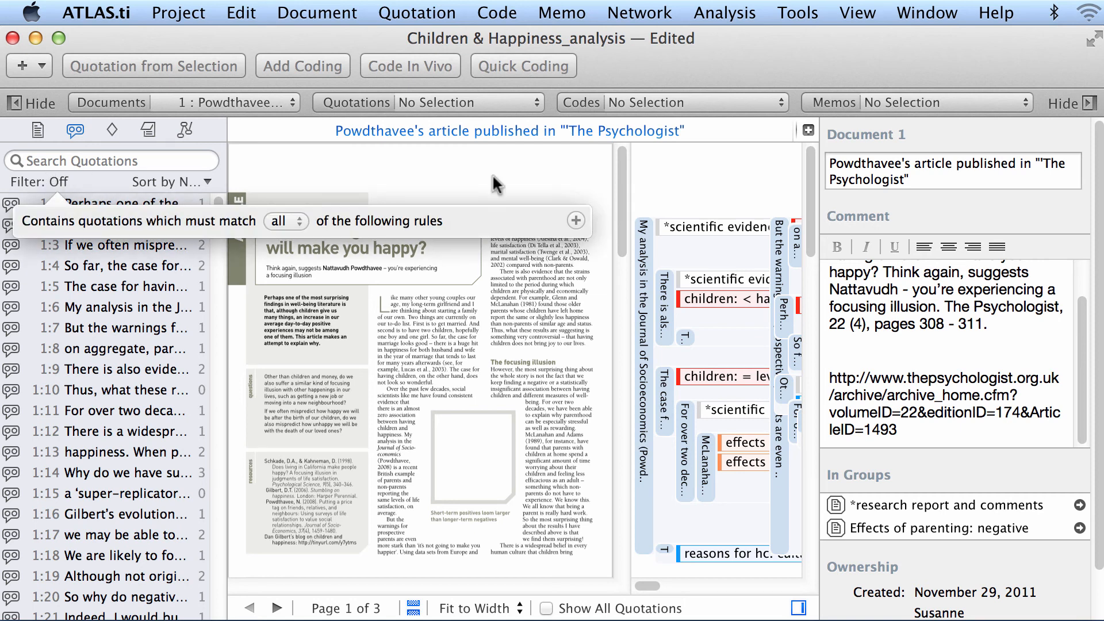
{"action": "left_click", "coordinate": [575, 220]}
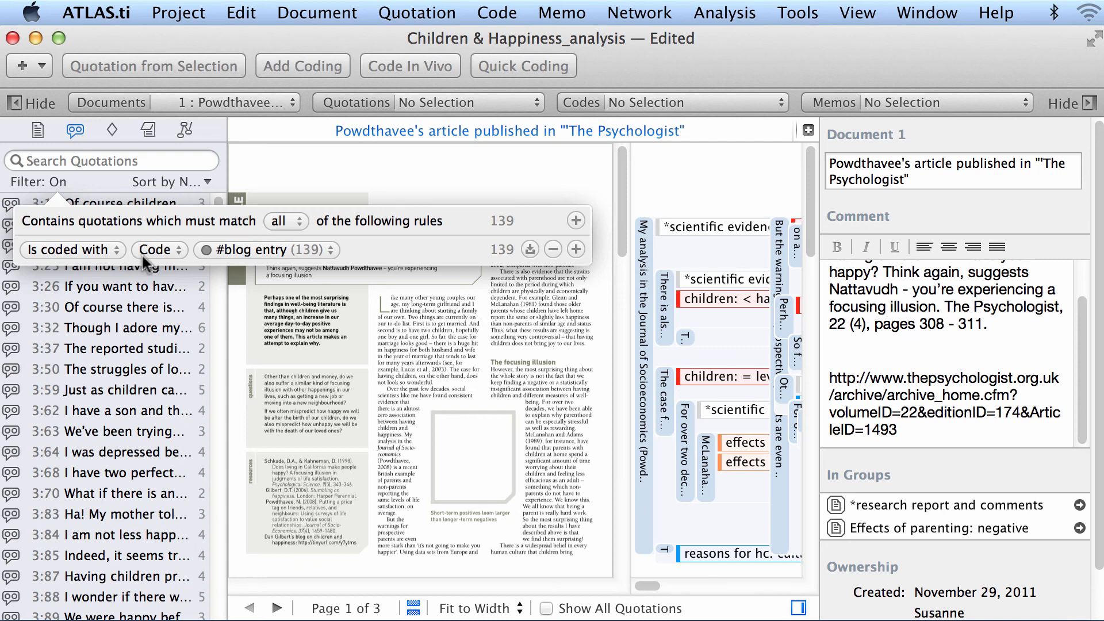
{"action": "left_click", "coordinate": [240, 249]}
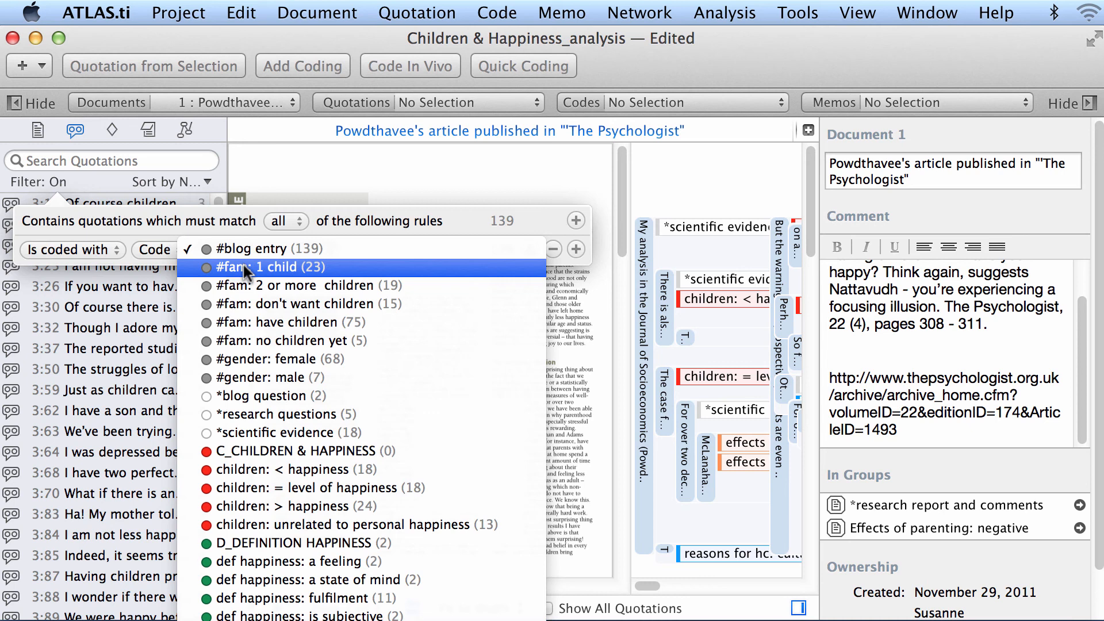
{"action": "left_click", "coordinate": [243, 267]}
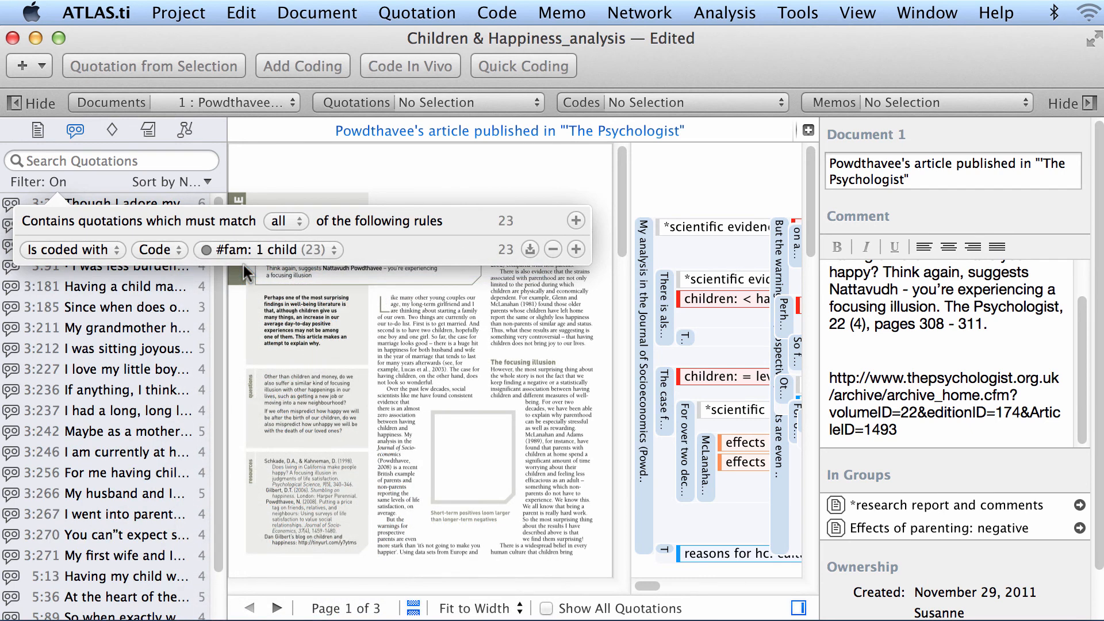
{"action": "left_click", "coordinate": [123, 327]}
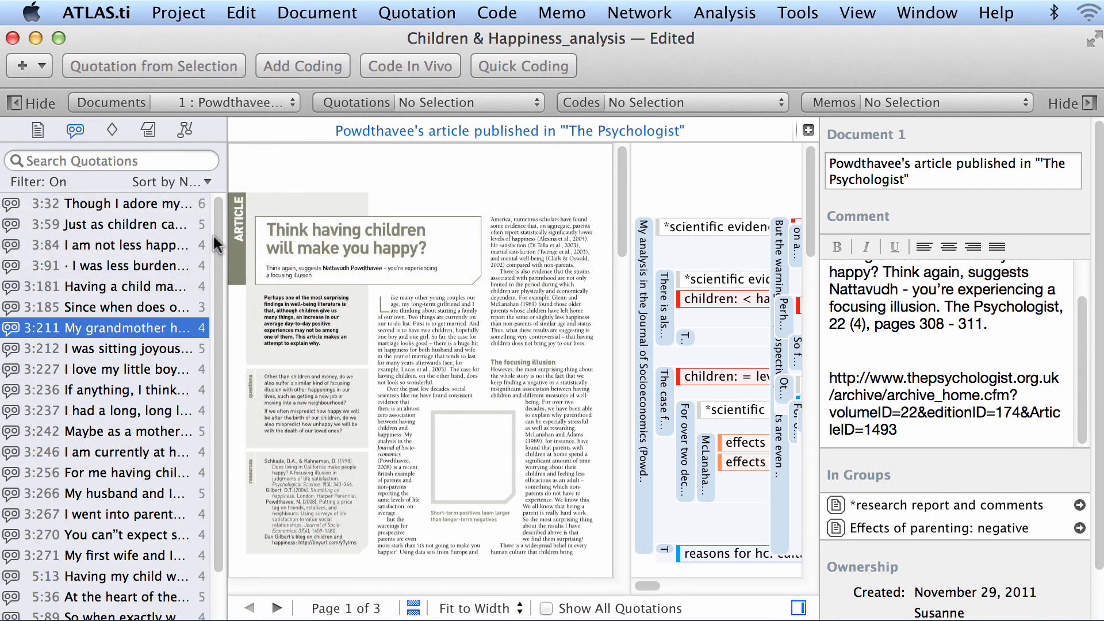
{"action": "scroll", "coordinate": [204, 341], "scroll_direction": "down", "scroll_amount": 3}
{"action": "scroll", "coordinate": [204, 342], "scroll_direction": "up", "scroll_amount": 3}
- Switch the quotation filter rule's code to "*blog question", review the filtered list, and remove the rule
{"action": "left_click", "coordinate": [61, 181]}
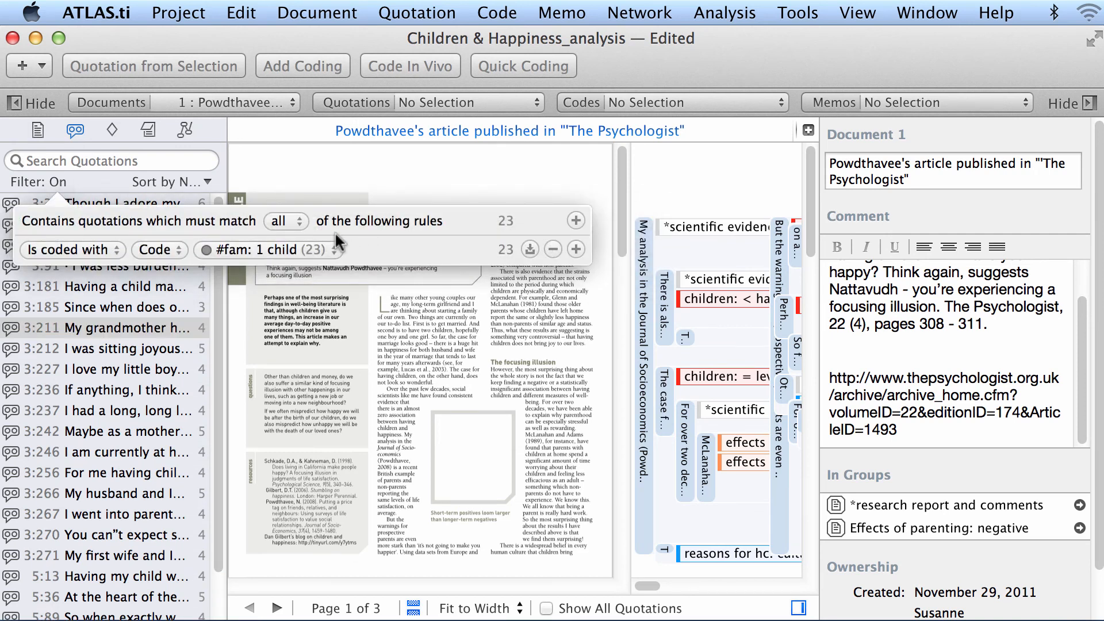
{"action": "left_click", "coordinate": [229, 244]}
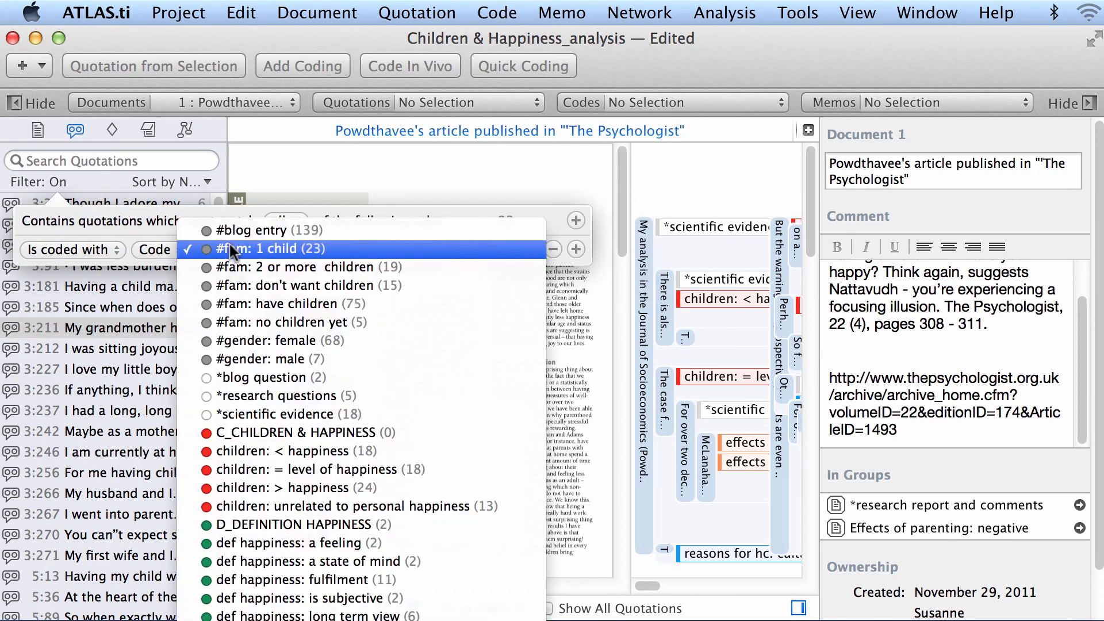
{"action": "left_click", "coordinate": [297, 377]}
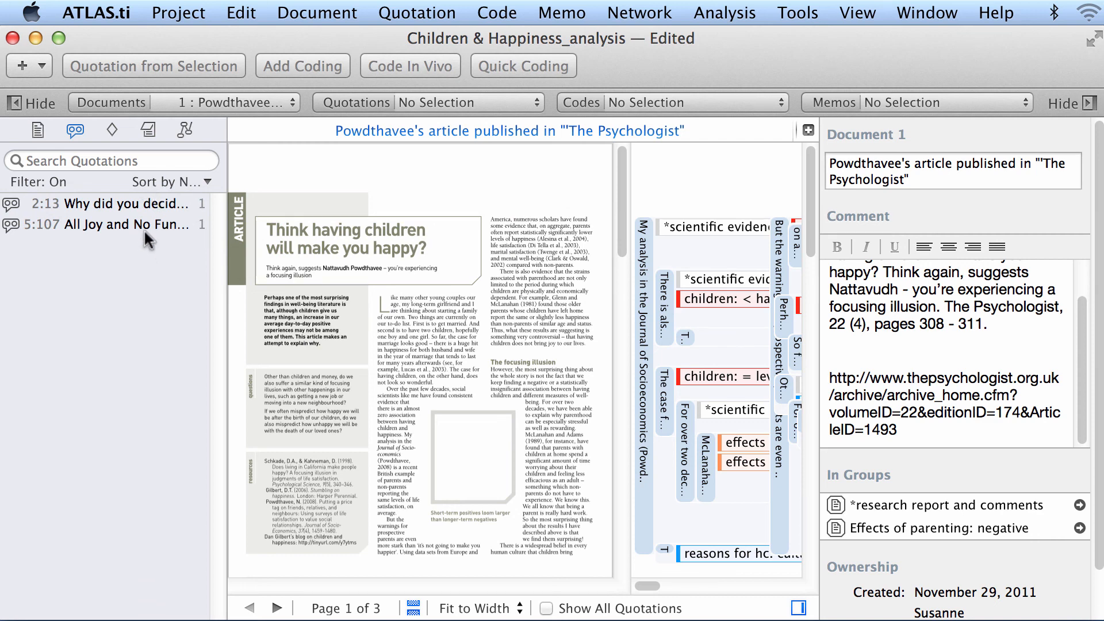
{"action": "left_click", "coordinate": [46, 183]}
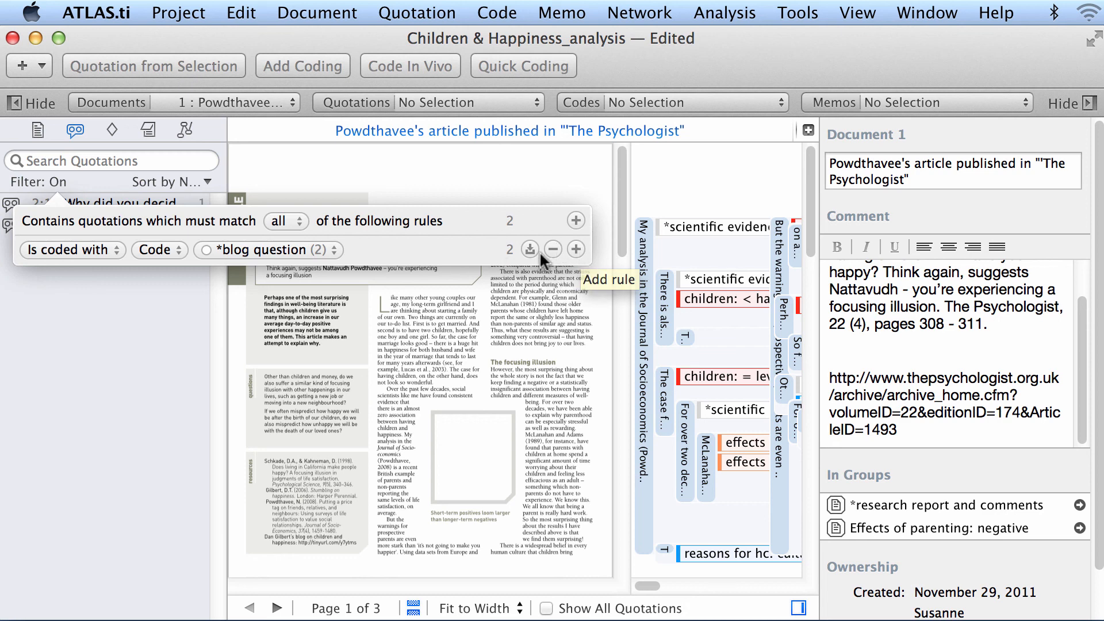
{"action": "left_click", "coordinate": [553, 249]}
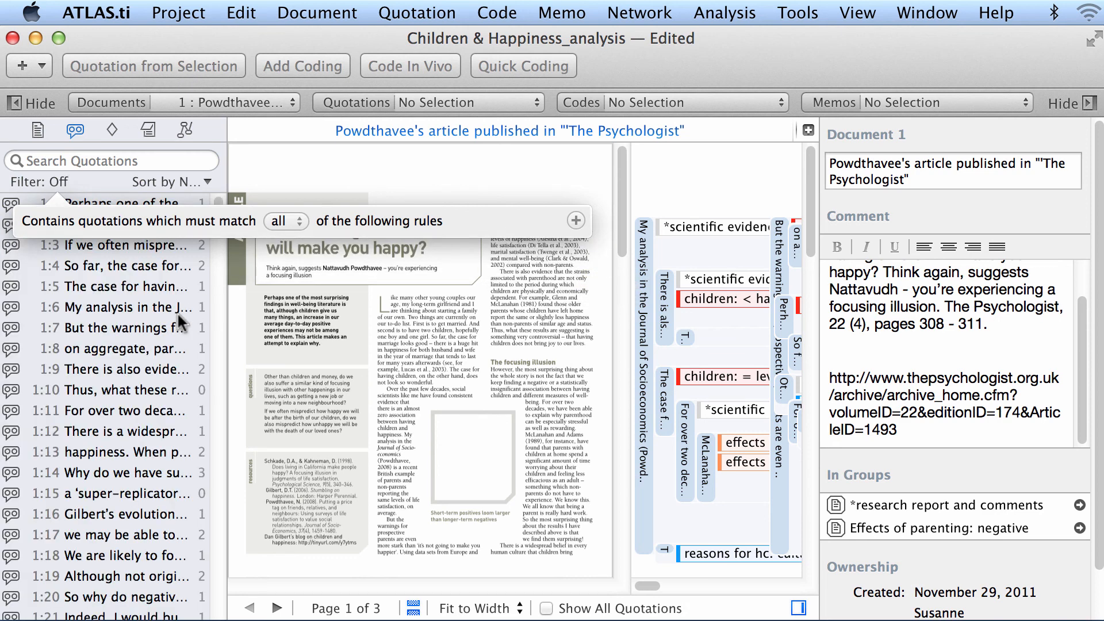
- Look through the main window's code, memo and network lists, ending on the network list
{"action": "left_click", "coordinate": [111, 124]}
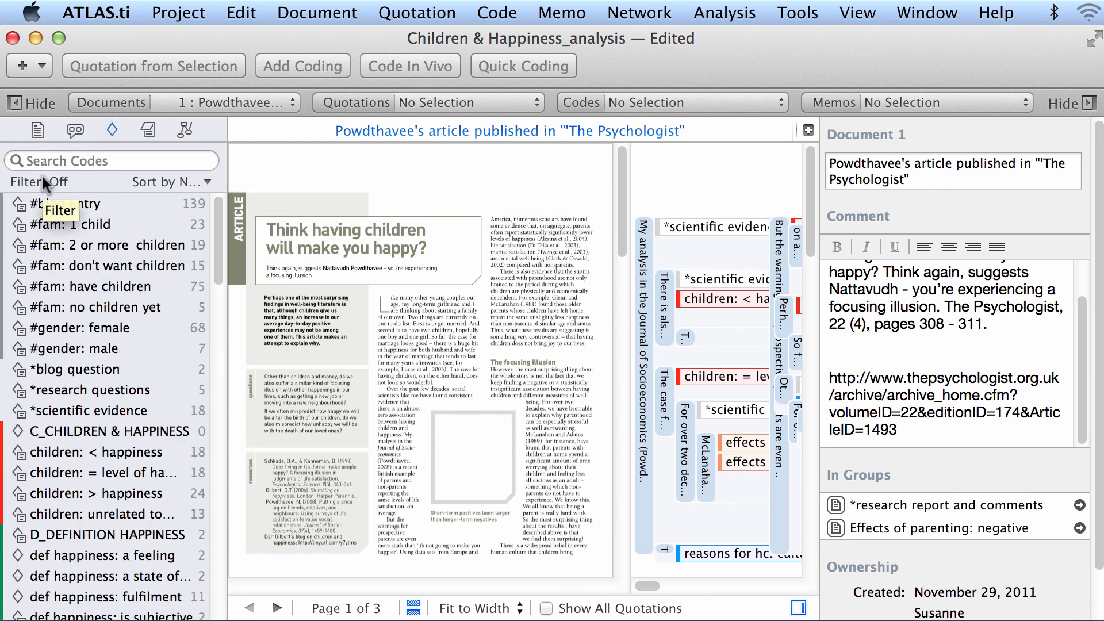
{"action": "left_click", "coordinate": [184, 129]}
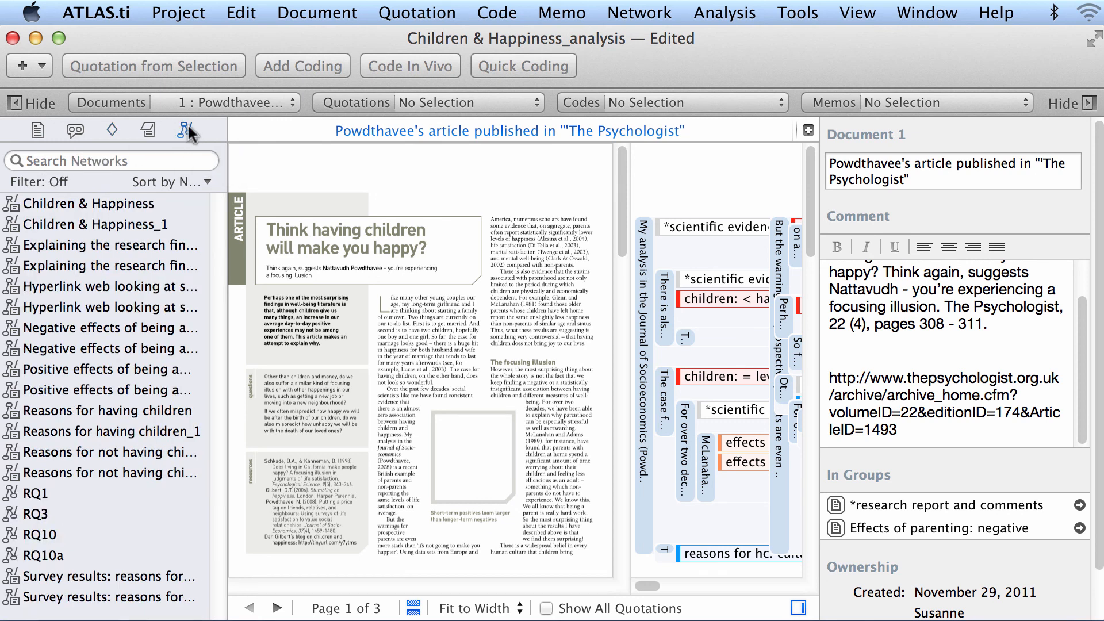
{"action": "left_click", "coordinate": [149, 129]}
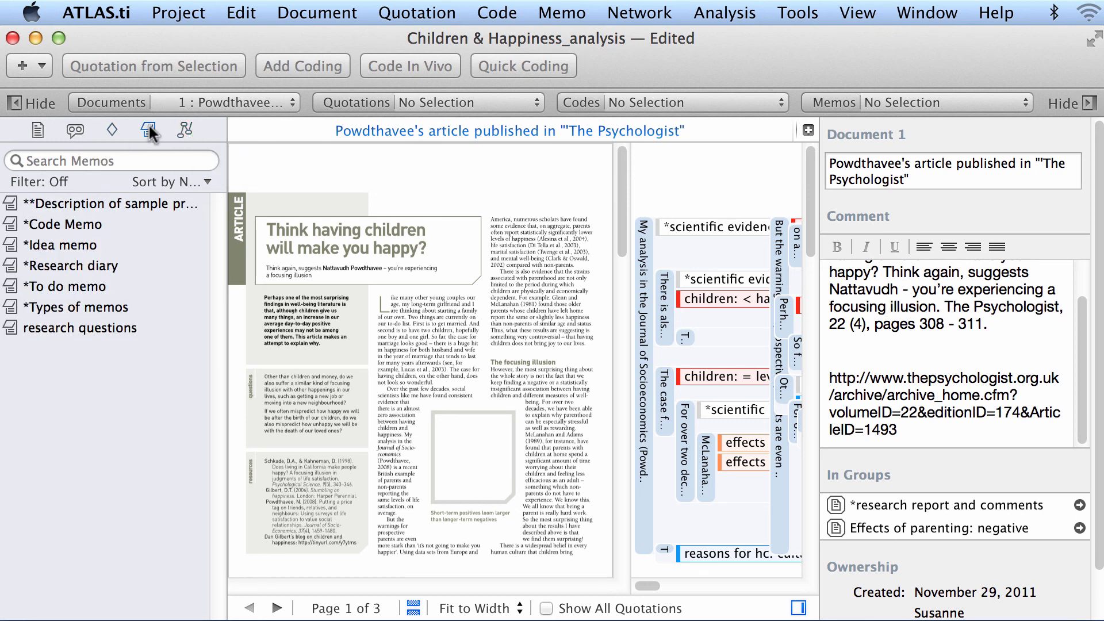
{"action": "left_click", "coordinate": [184, 130]}
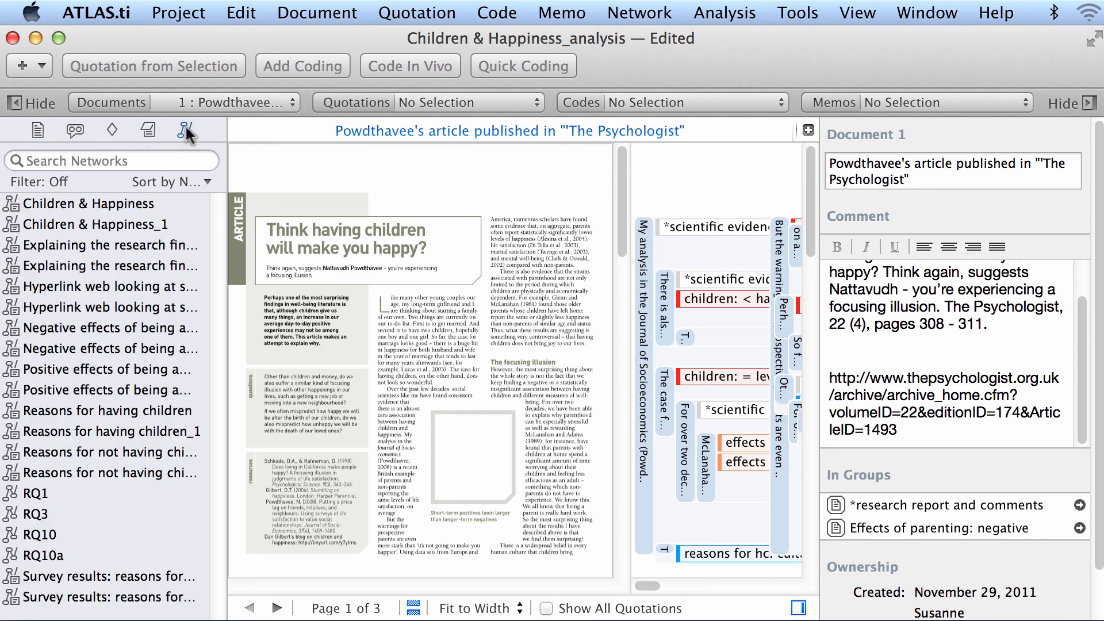